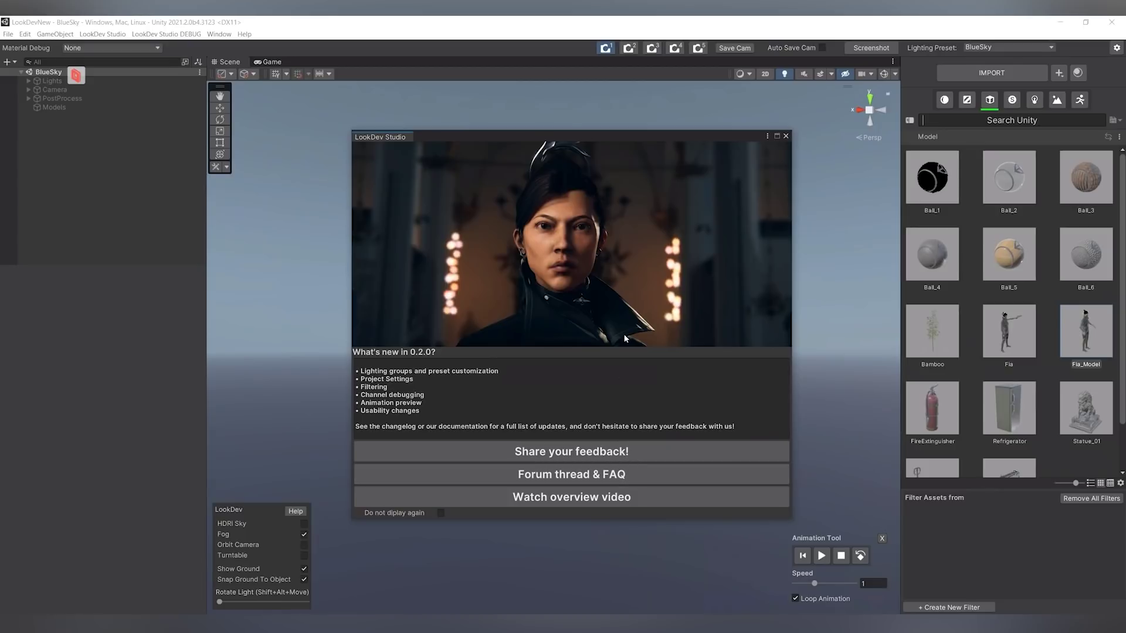
Close the LookDev Studio welcome window and review the Scene view's camera, effects and lighting options
left_click(785, 137)
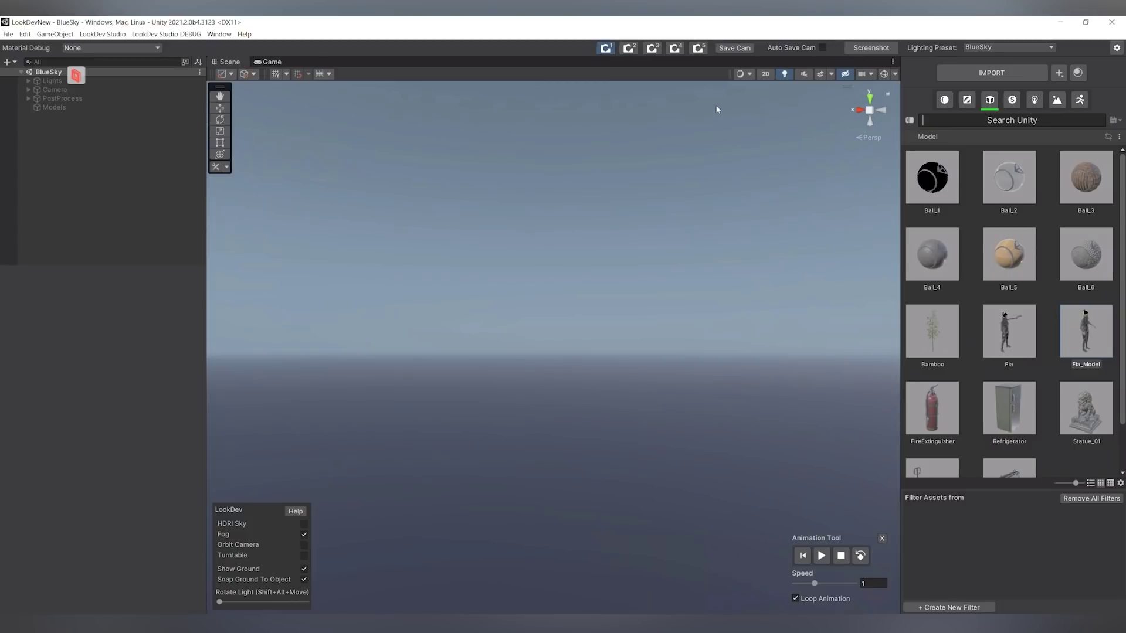
left_click(871, 75)
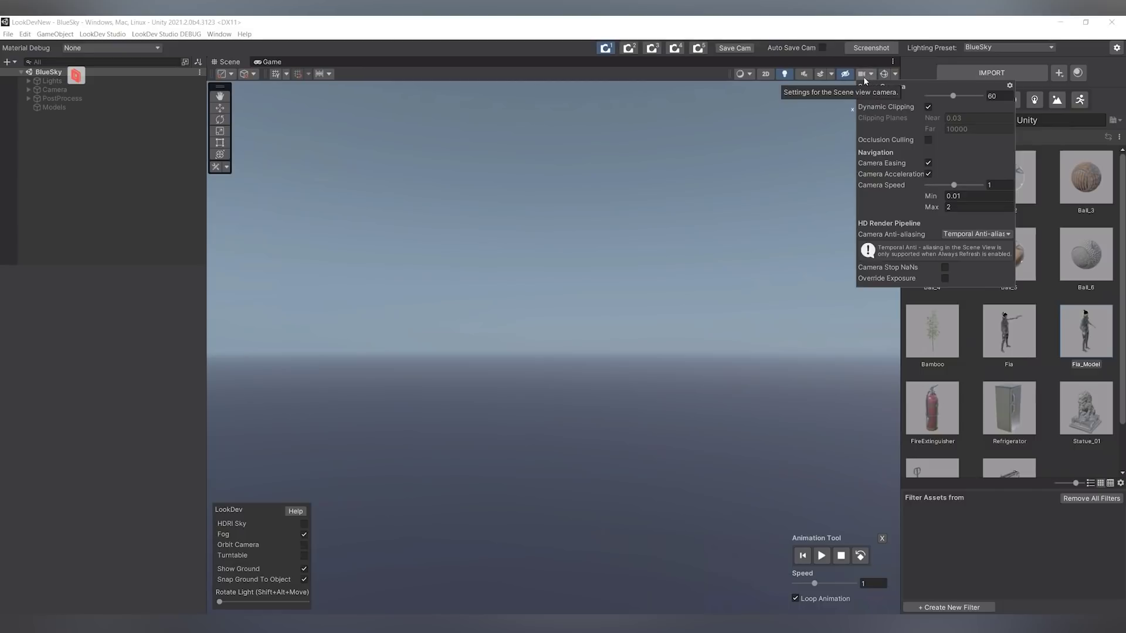
left_click(831, 74)
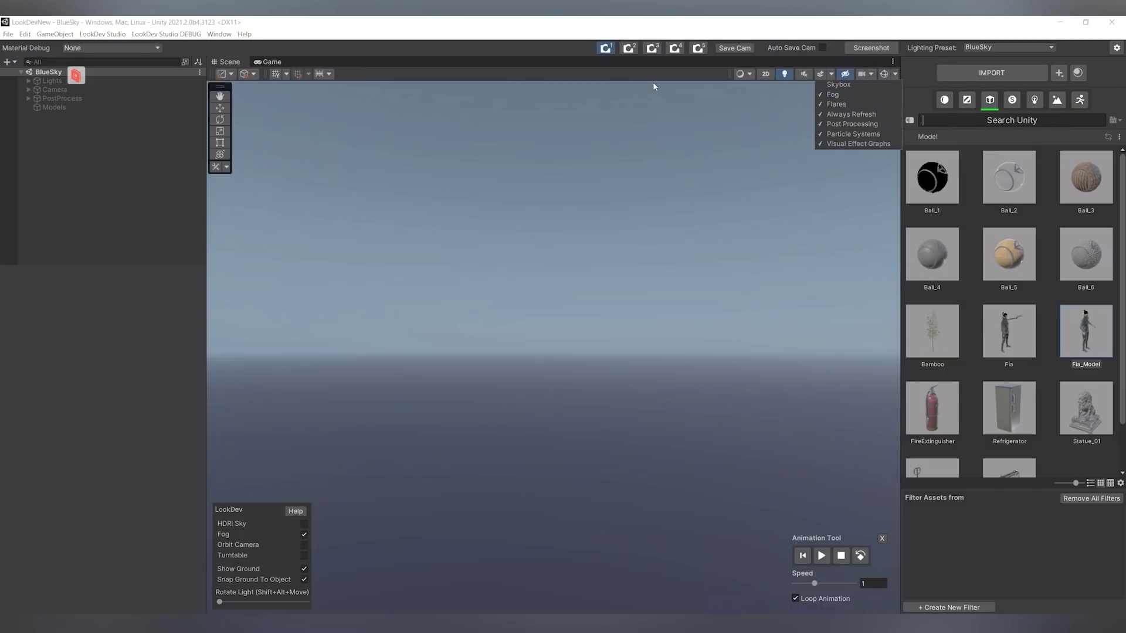
left_click(784, 75)
left_click(784, 75)
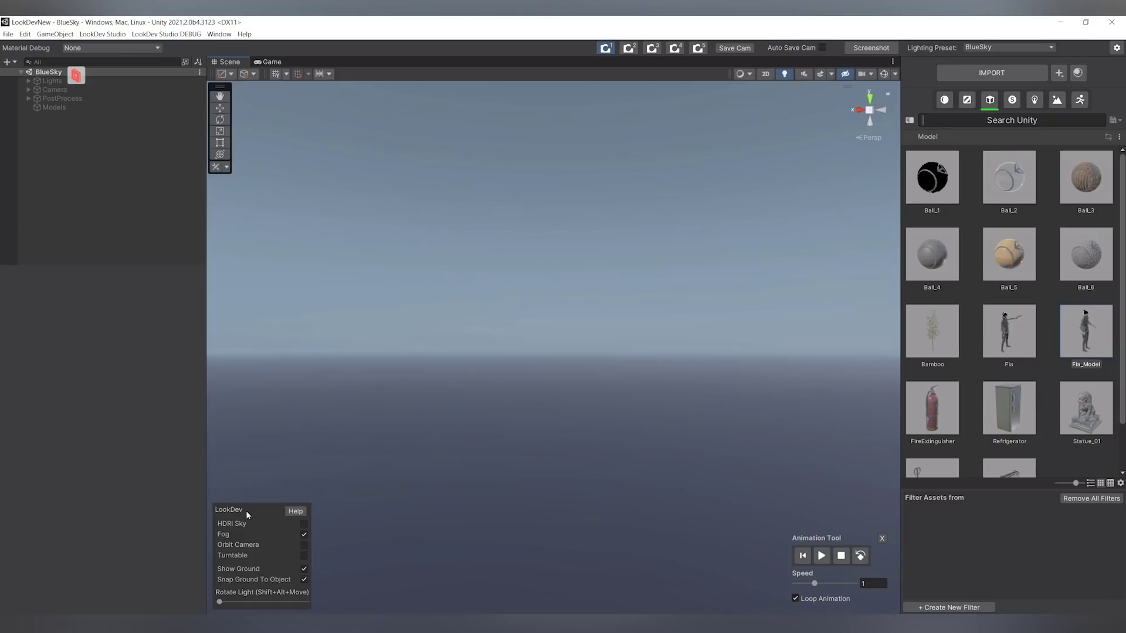
Try out the HDRI Sky, Fog and Show Ground options and return each to its original state
left_click(303, 524)
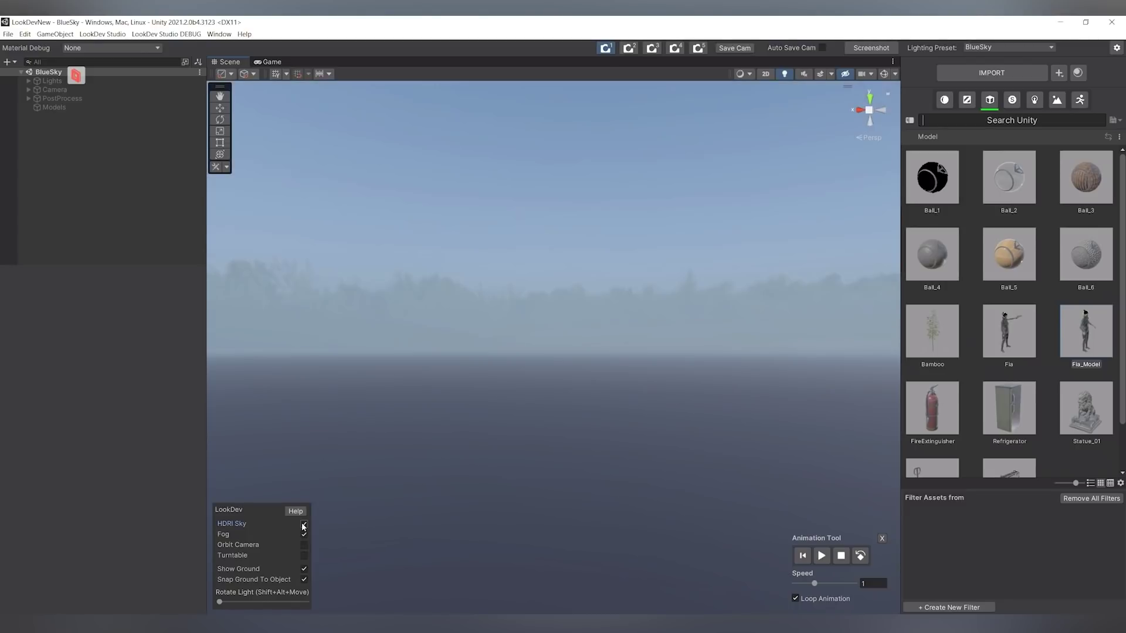
left_click(303, 525)
left_click(304, 534)
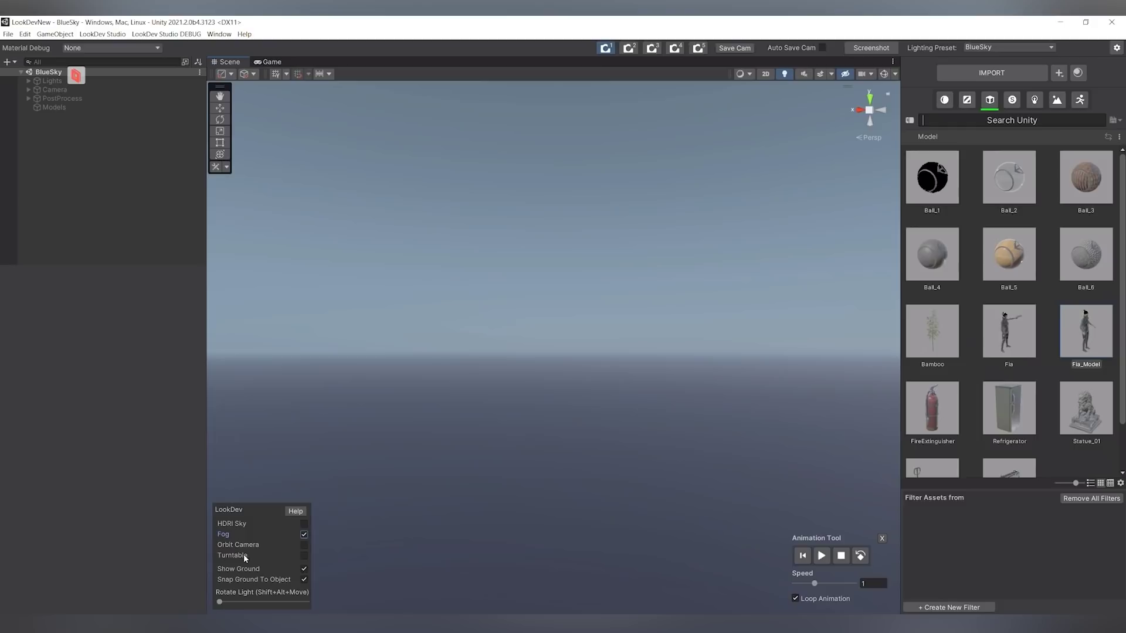
left_click(304, 569)
left_click(303, 535)
Look through the material, texture, model, shader, light, HDRI and animation assets and the material types available for creation
left_click(938, 104)
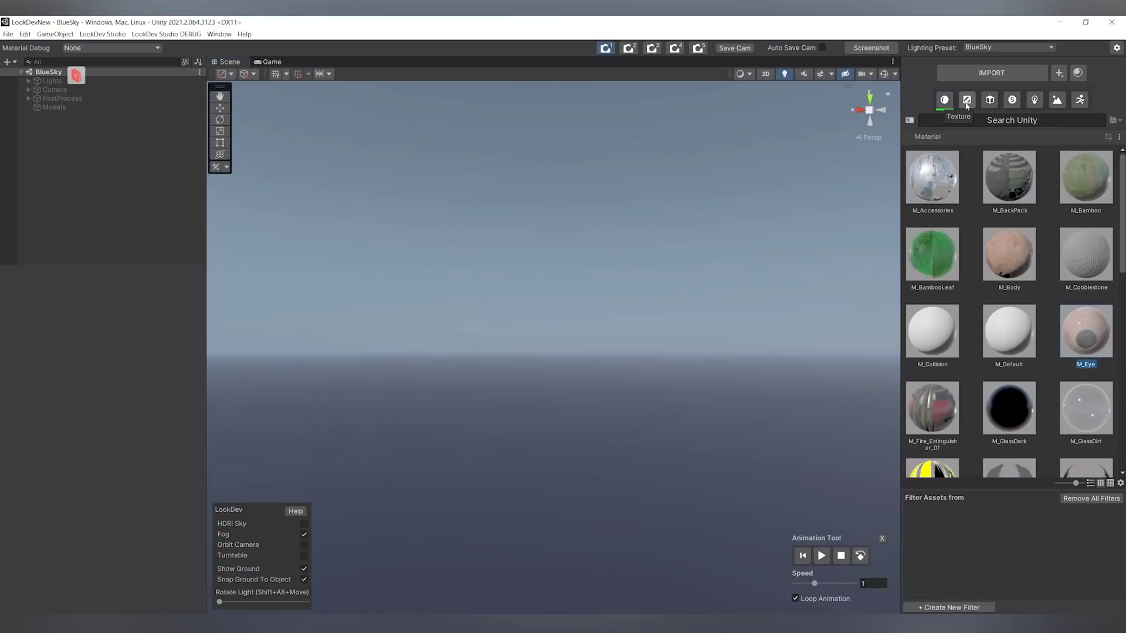
left_click(966, 103)
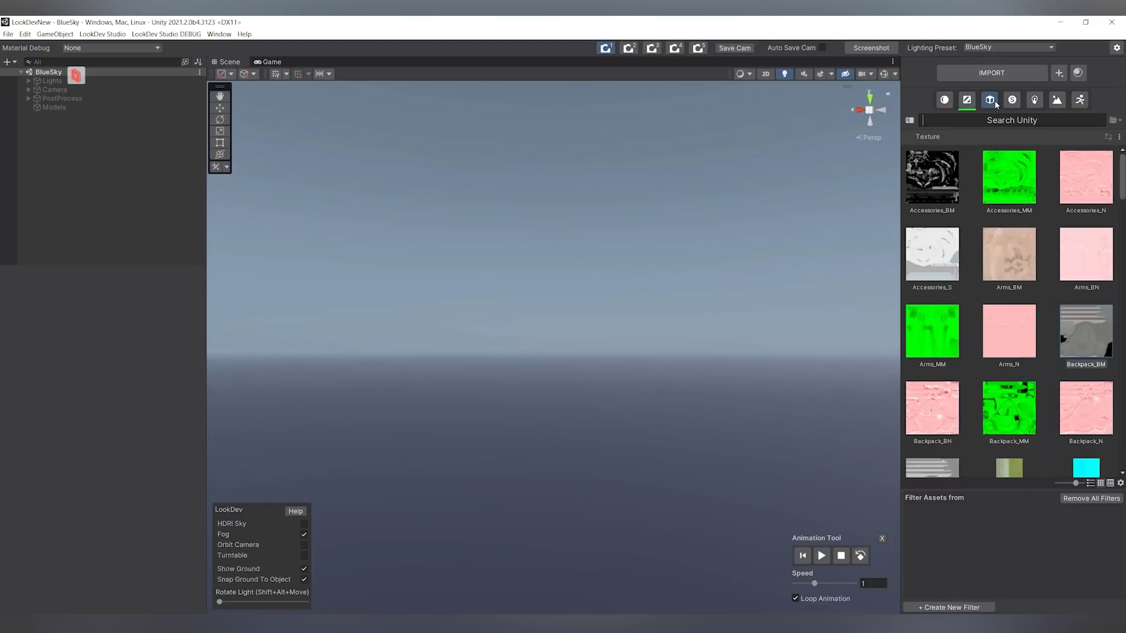
left_click(995, 101)
left_click(1012, 101)
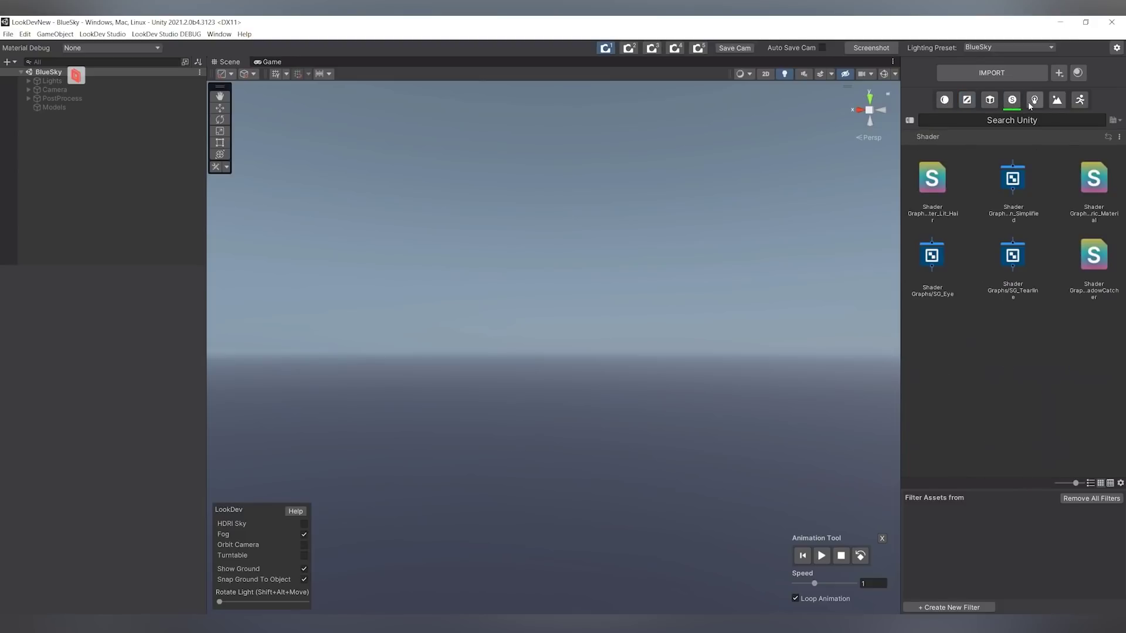
left_click(1032, 103)
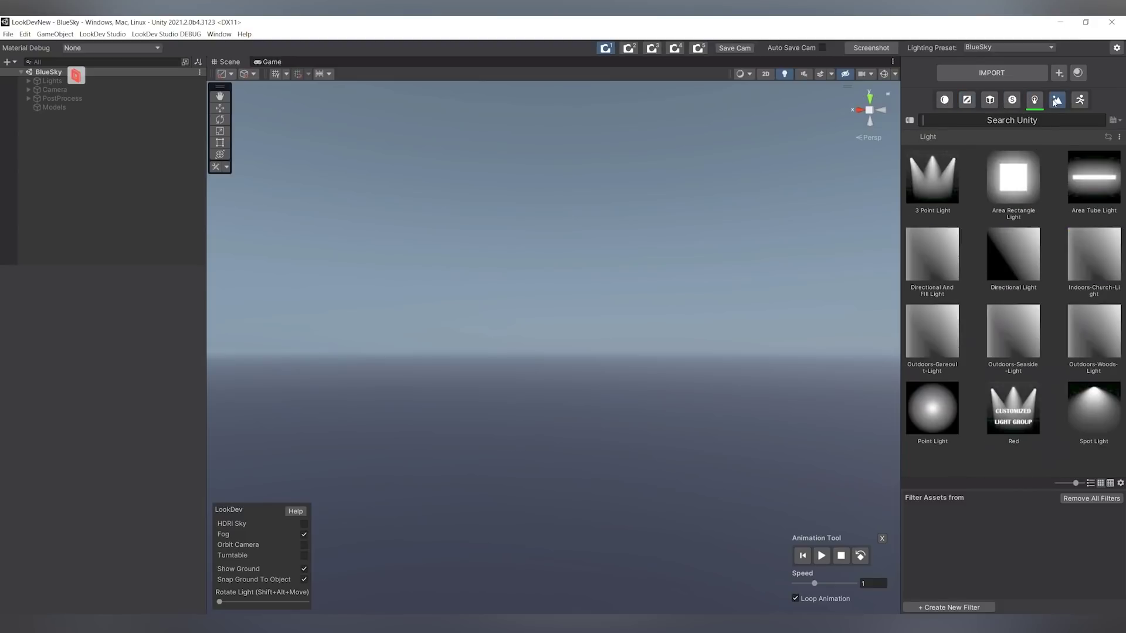
left_click(1056, 101)
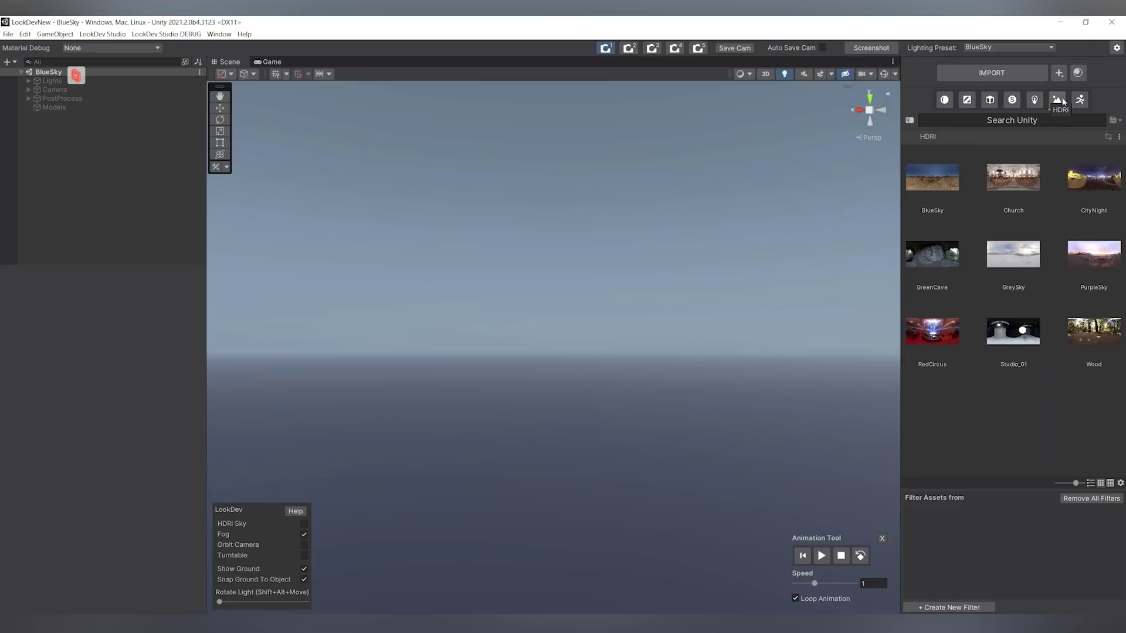
left_click(1086, 105)
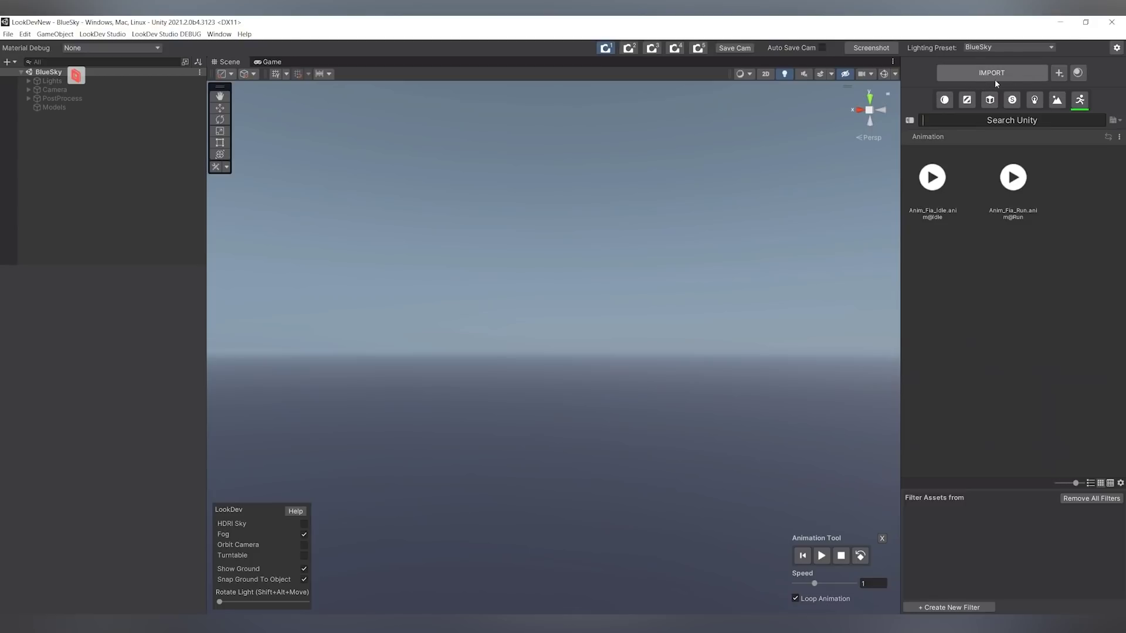
left_click(1059, 73)
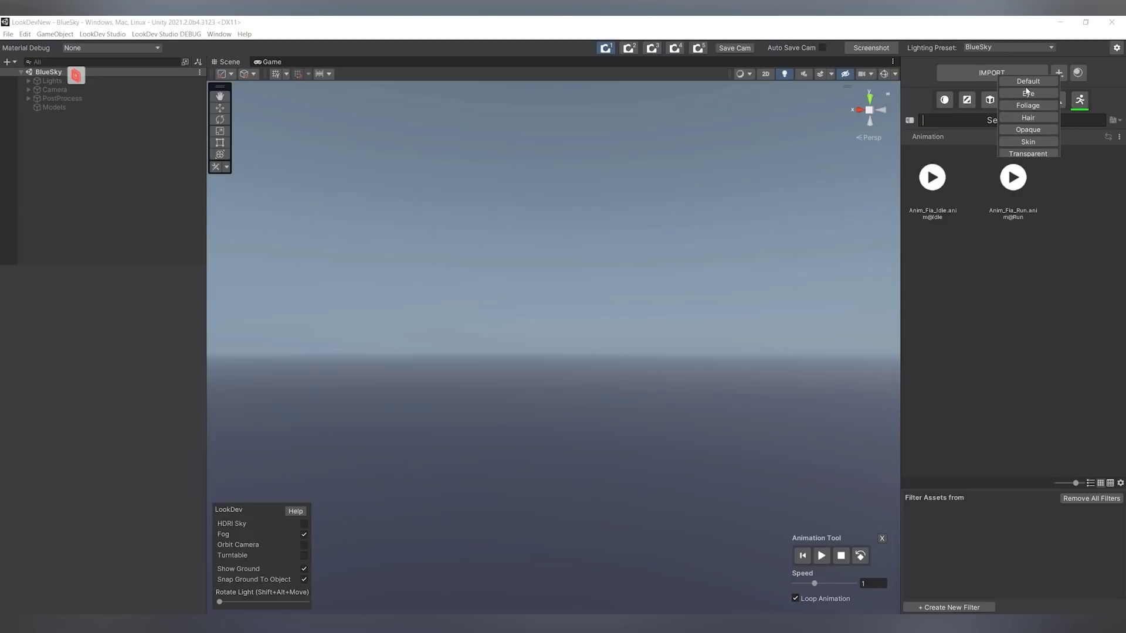
left_click(1060, 58)
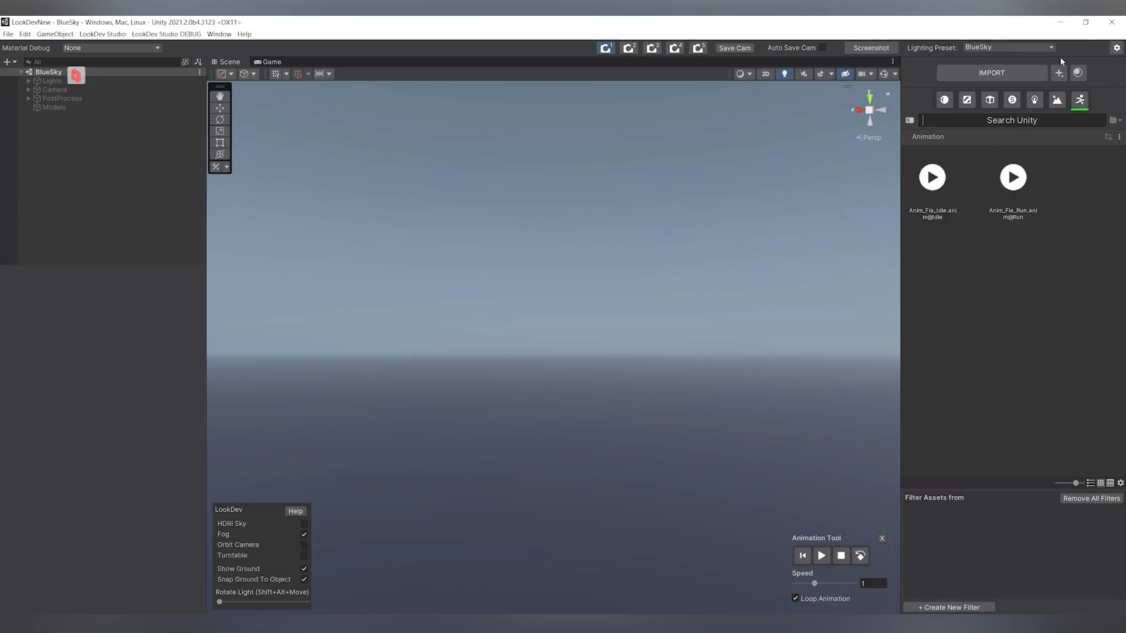
Try the CityNight and GreenCave lighting presets on the scene
left_click(978, 48)
left_click(990, 70)
left_click(998, 51)
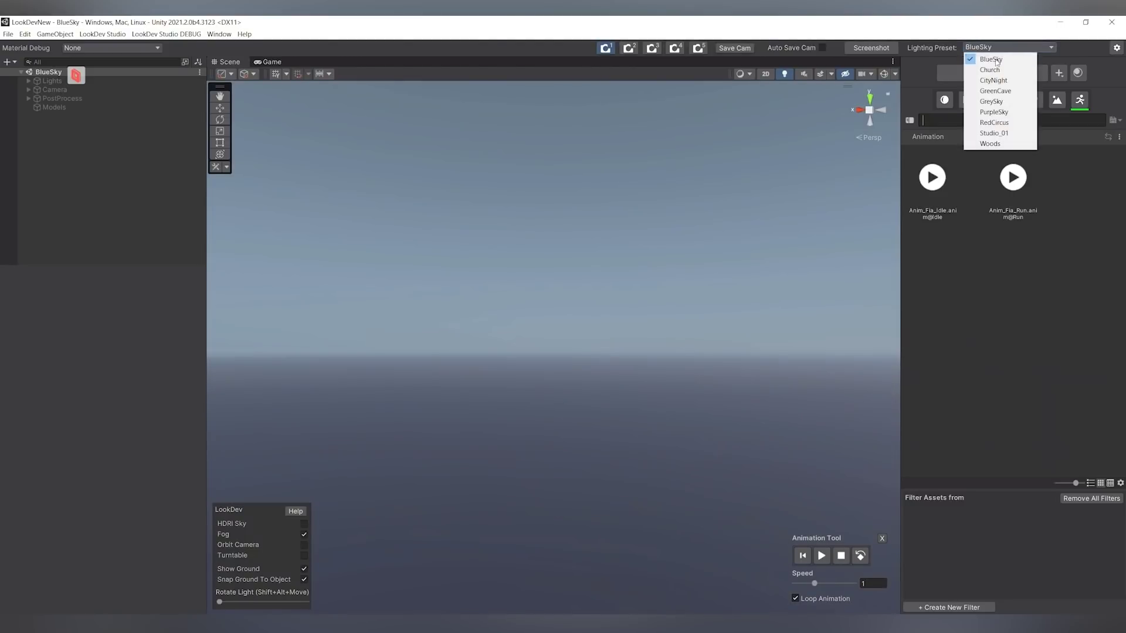
left_click(991, 68)
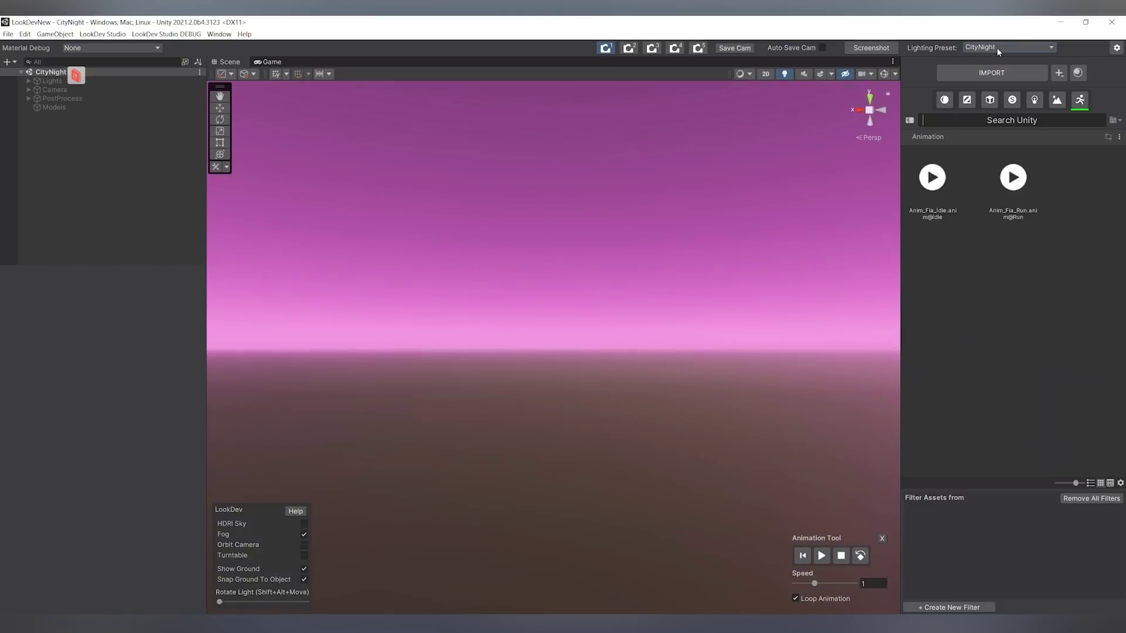
left_click(994, 49)
left_click(997, 91)
left_click(983, 47)
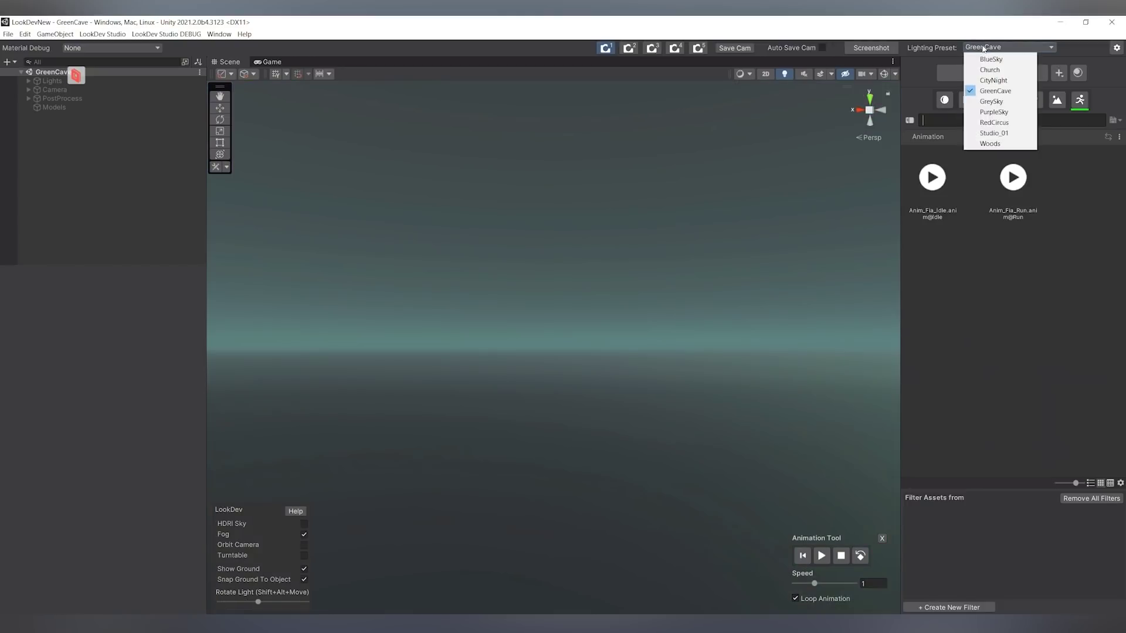
Preview the GreenCave HDRI sky, turn it off again, and restore the BlueSky lighting preset
left_click(304, 525)
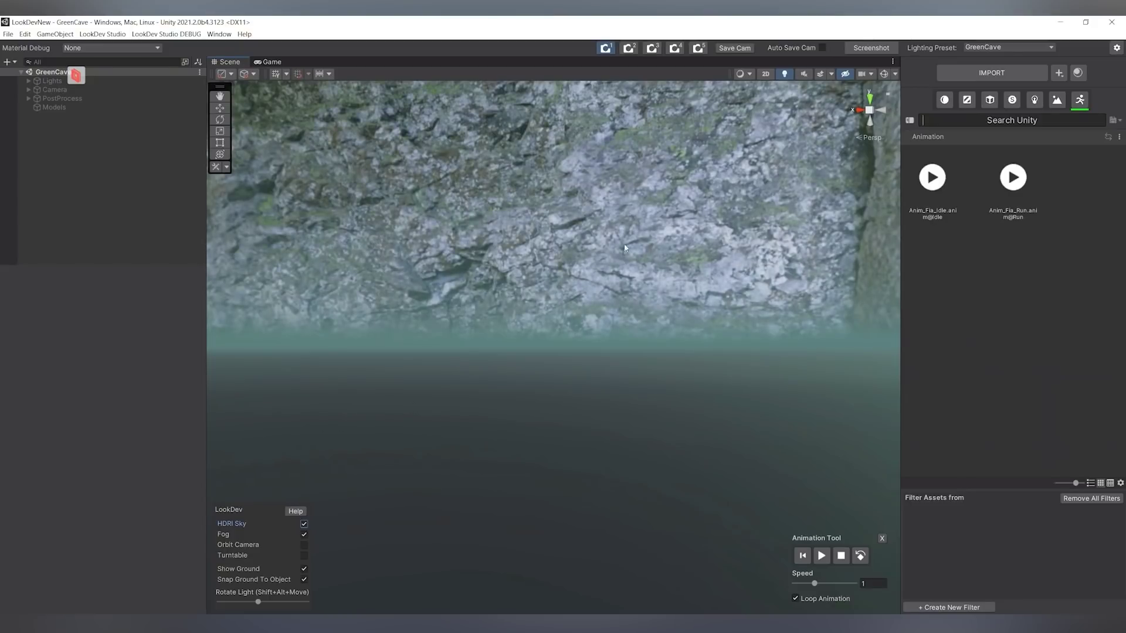
left_click(304, 524)
left_click(1009, 47)
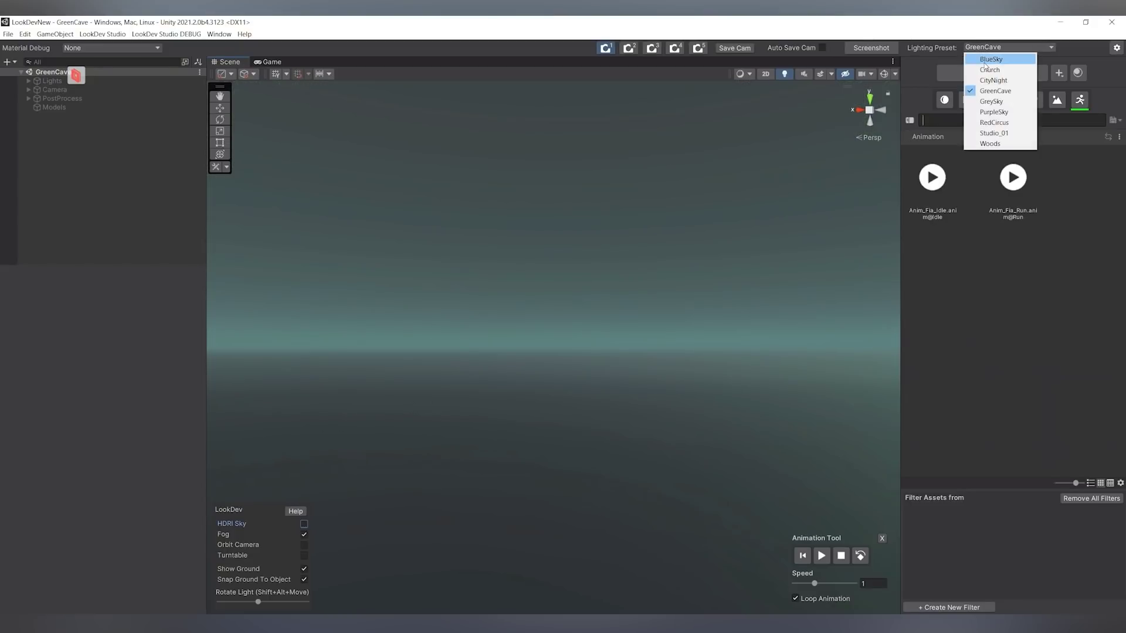
left_click(983, 60)
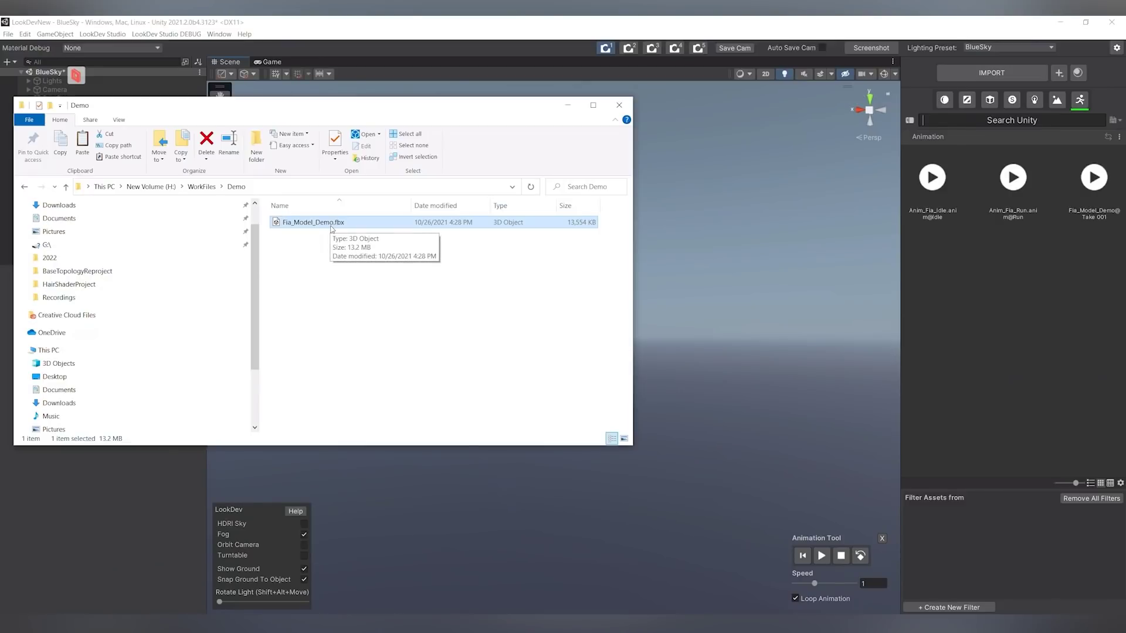
Bring Fia_Model_Demo.fbx from the Demo folder into the scene and inspect the model in the Texture Allocator preview
left_click_drag(322, 227, 731, 326)
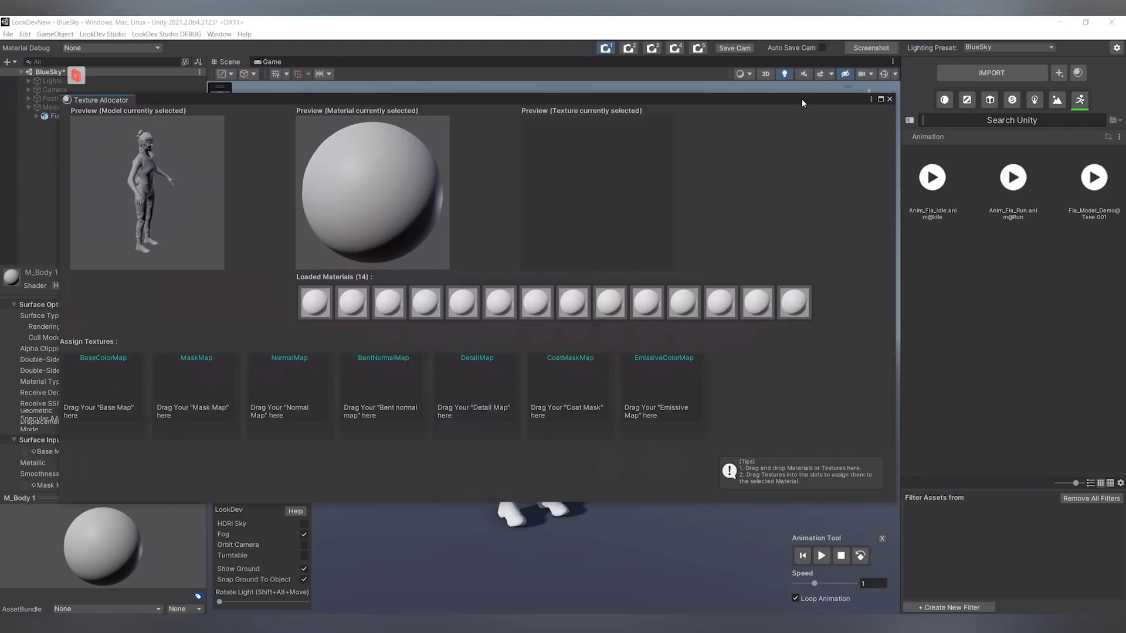
left_click_drag(803, 105, 800, 96)
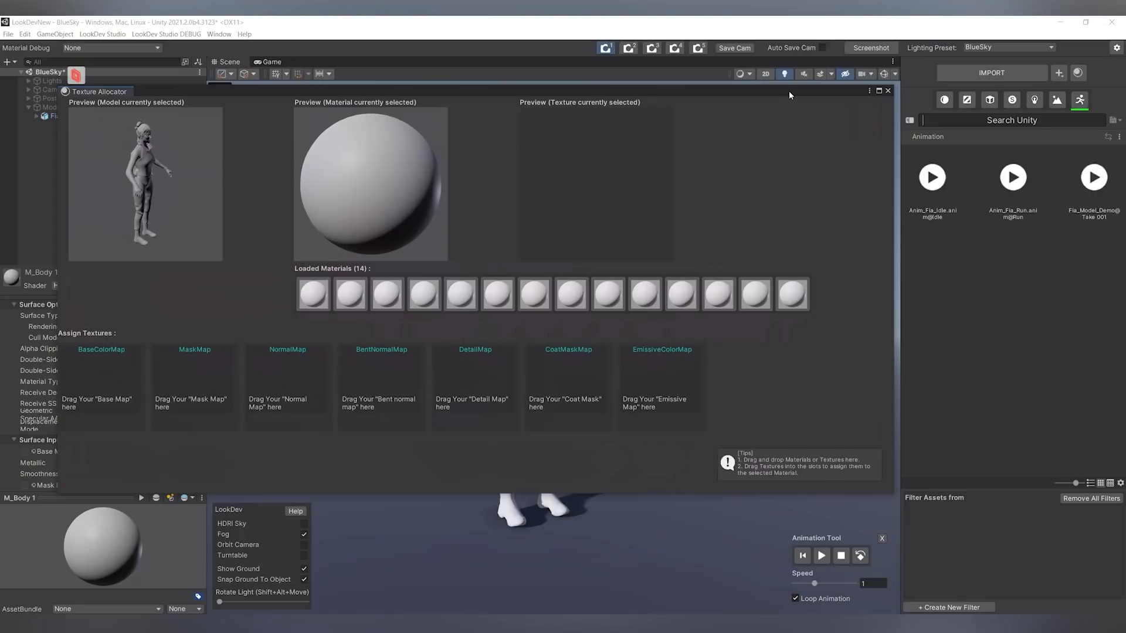
left_click_drag(144, 208, 224, 183)
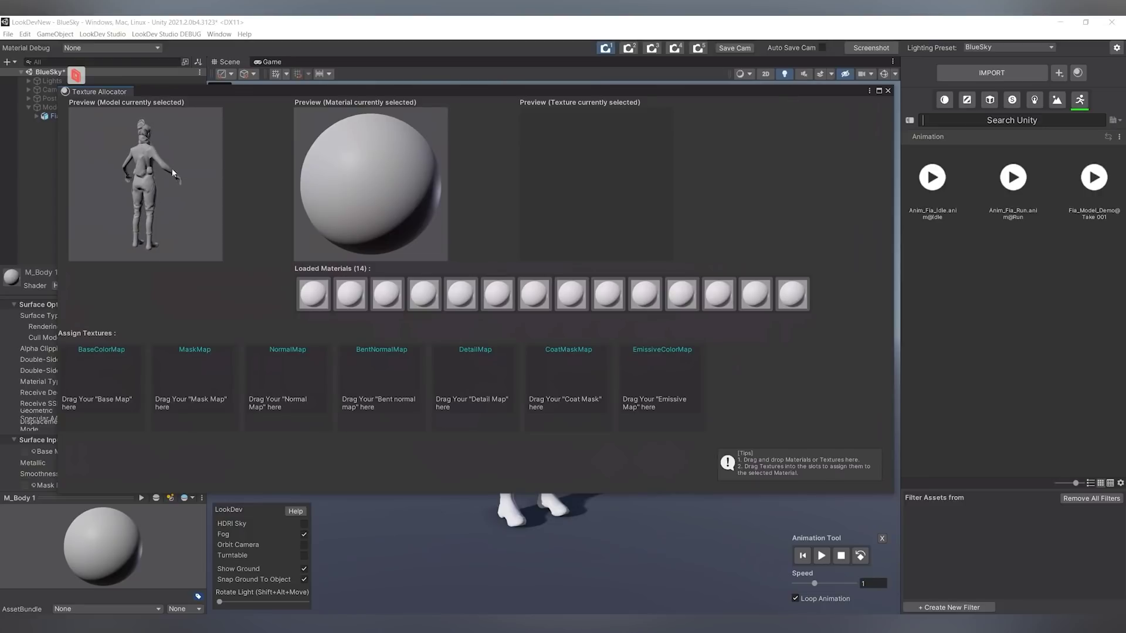
left_click_drag(166, 182, 178, 211)
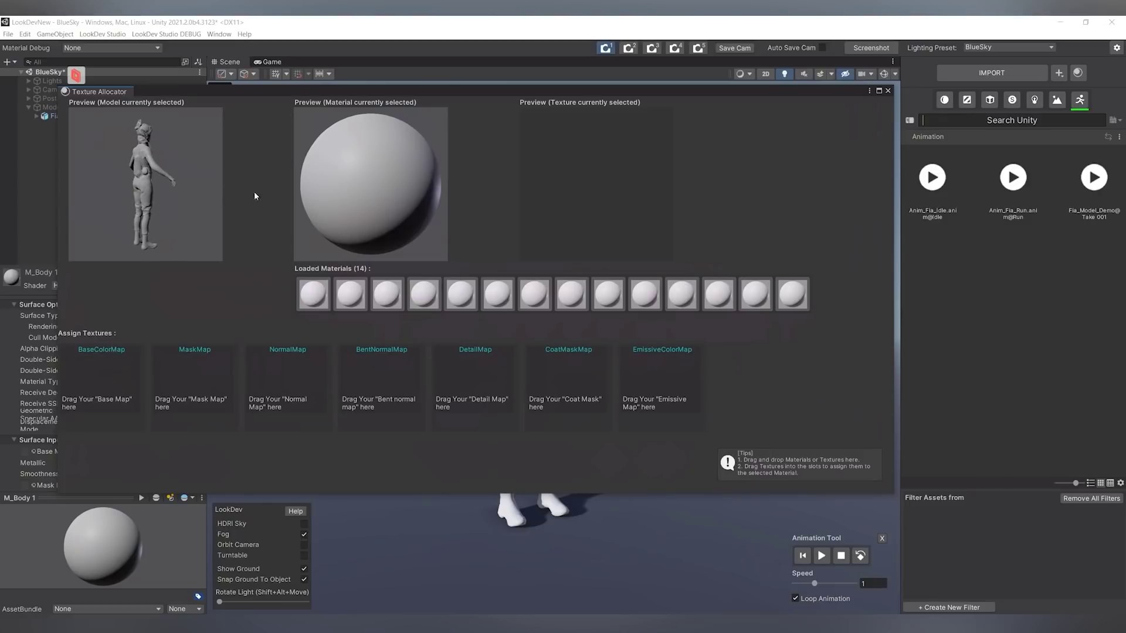
Check the loaded materials in the Texture Allocator and select the backpack material, M_Backpack 1
left_click(356, 299)
left_click(385, 295)
left_click(458, 291)
left_click(459, 293)
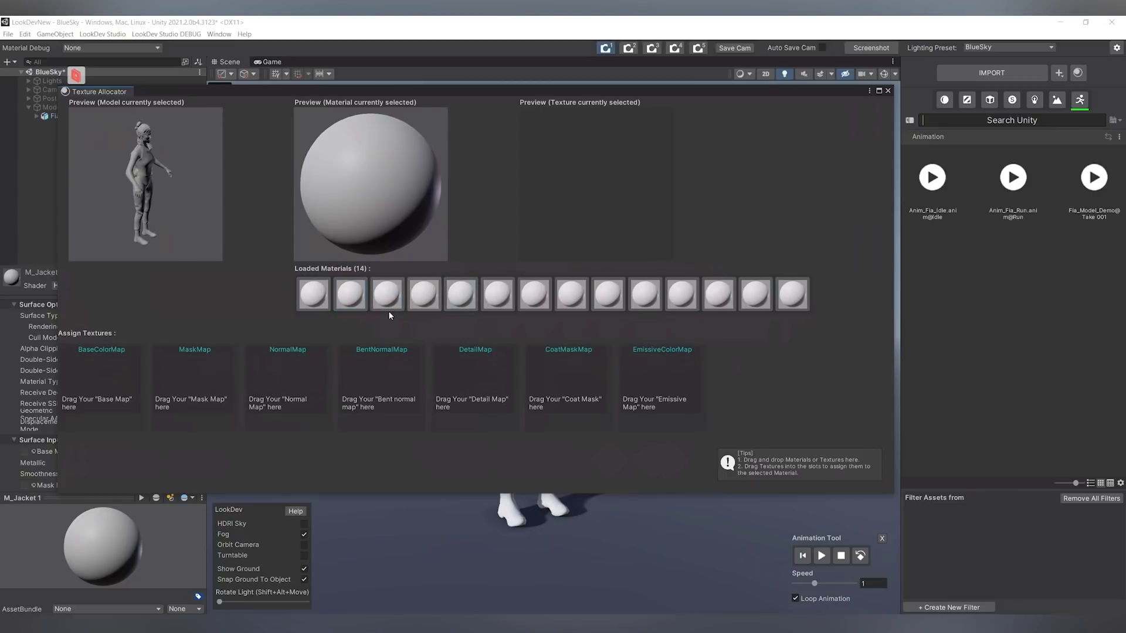
left_click(423, 305)
Display the texture assets and view the file import dialog, closing it without importing anything
left_click(967, 103)
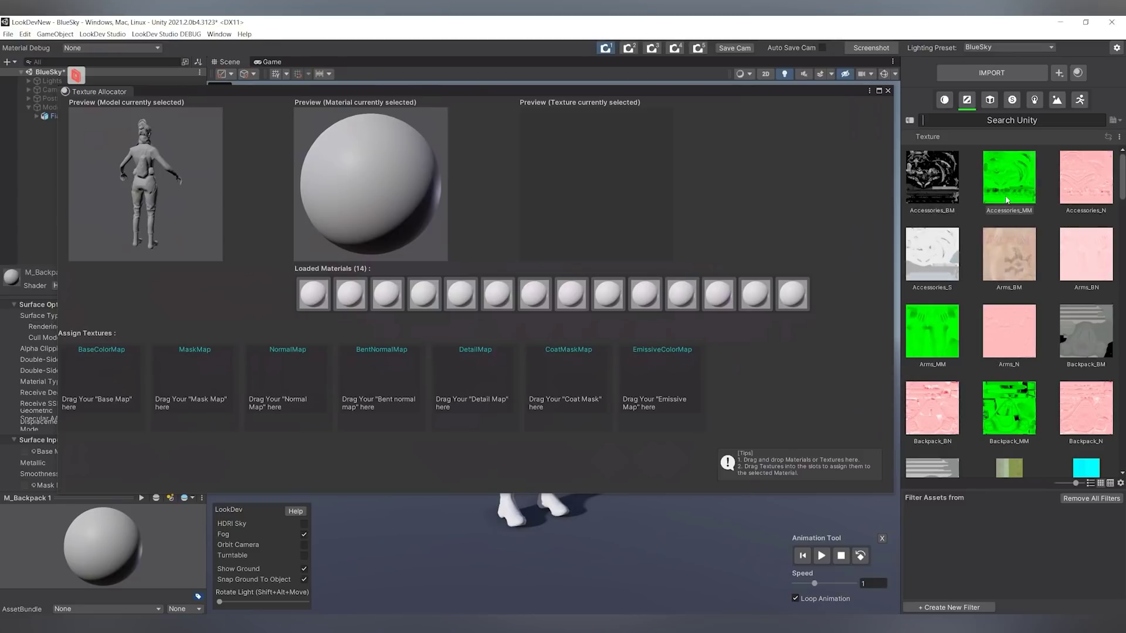
left_click(1001, 73)
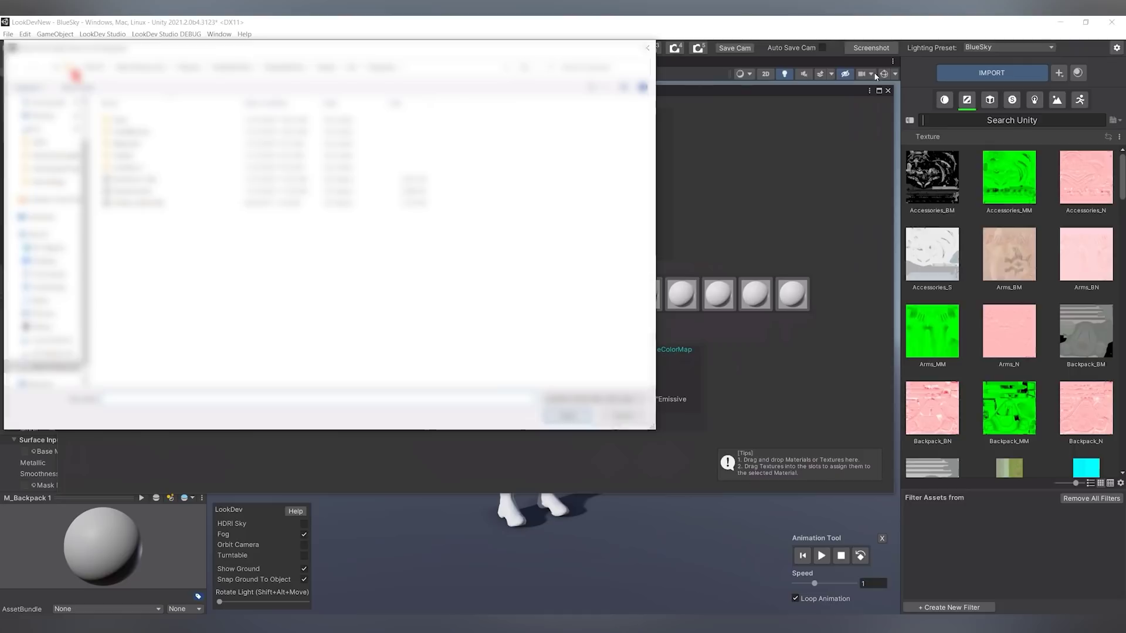
left_click(644, 48)
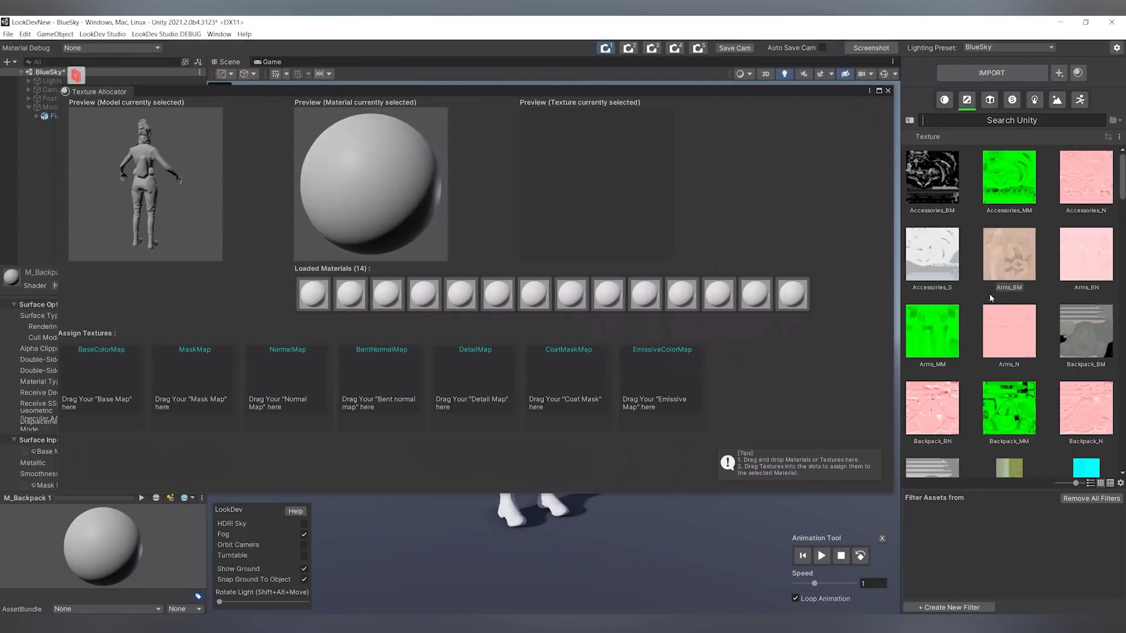
Assign Backpack_BM as the base color map, Backpack_N as the normal map and Backpack_MM as the mask map of the backpack material
scroll(991, 264, "down", 2)
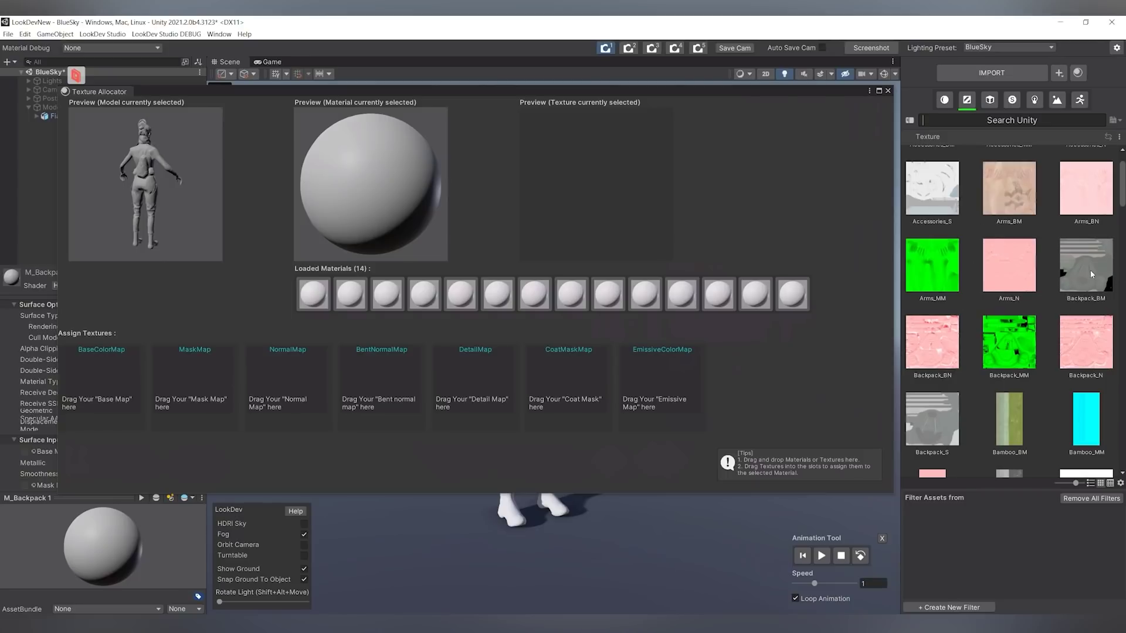
left_click_drag(1089, 272, 94, 364)
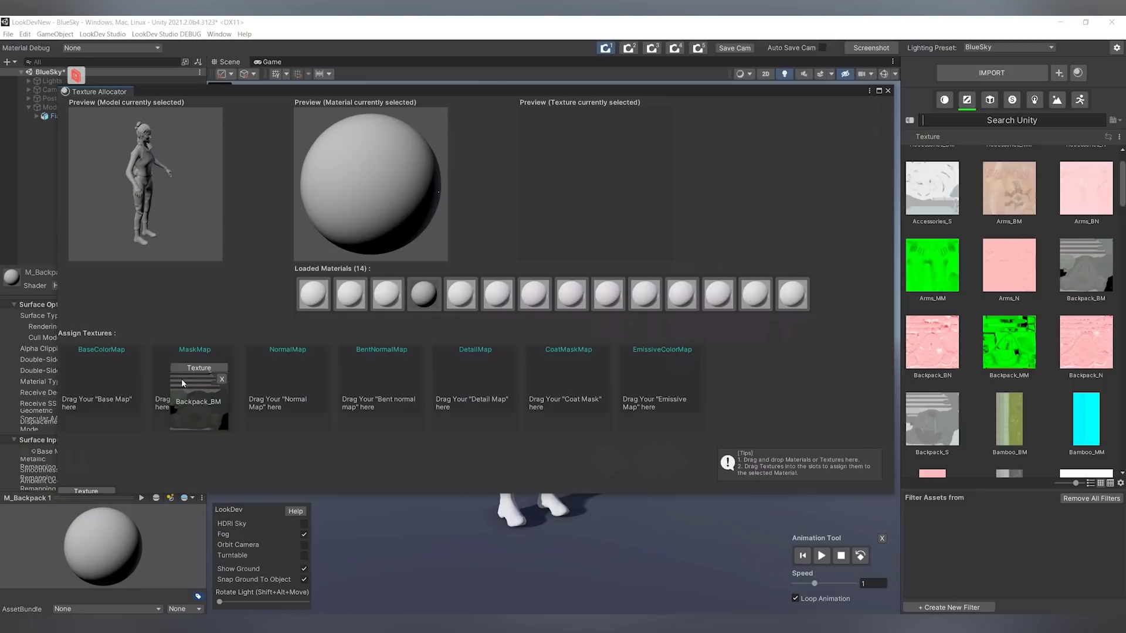
left_click_drag(181, 378, 98, 380)
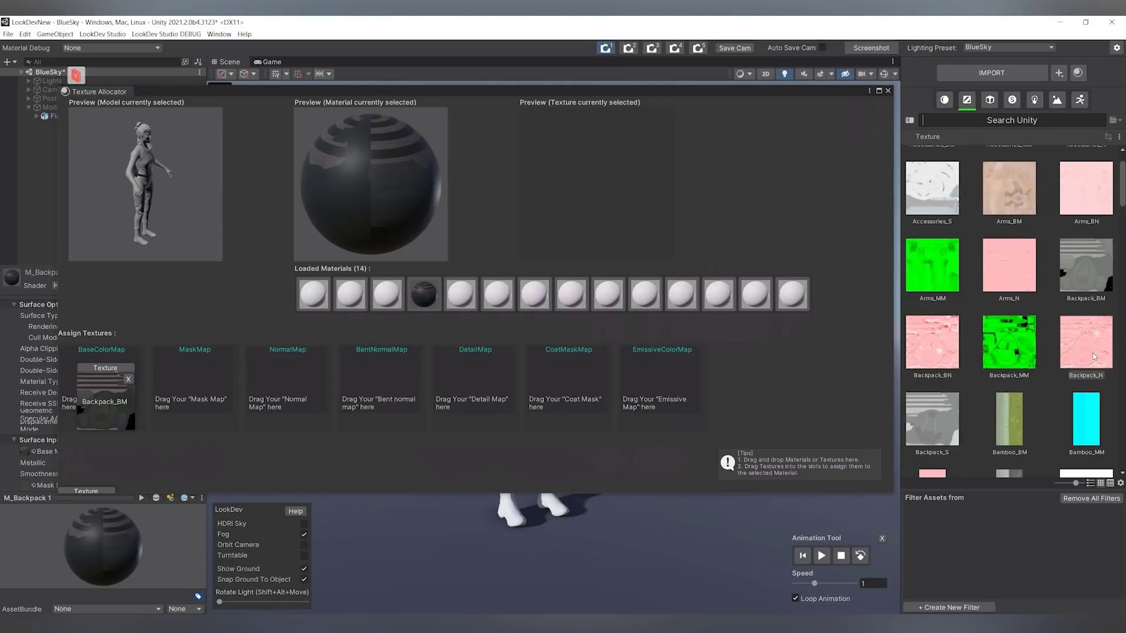
left_click_drag(1094, 356, 324, 447)
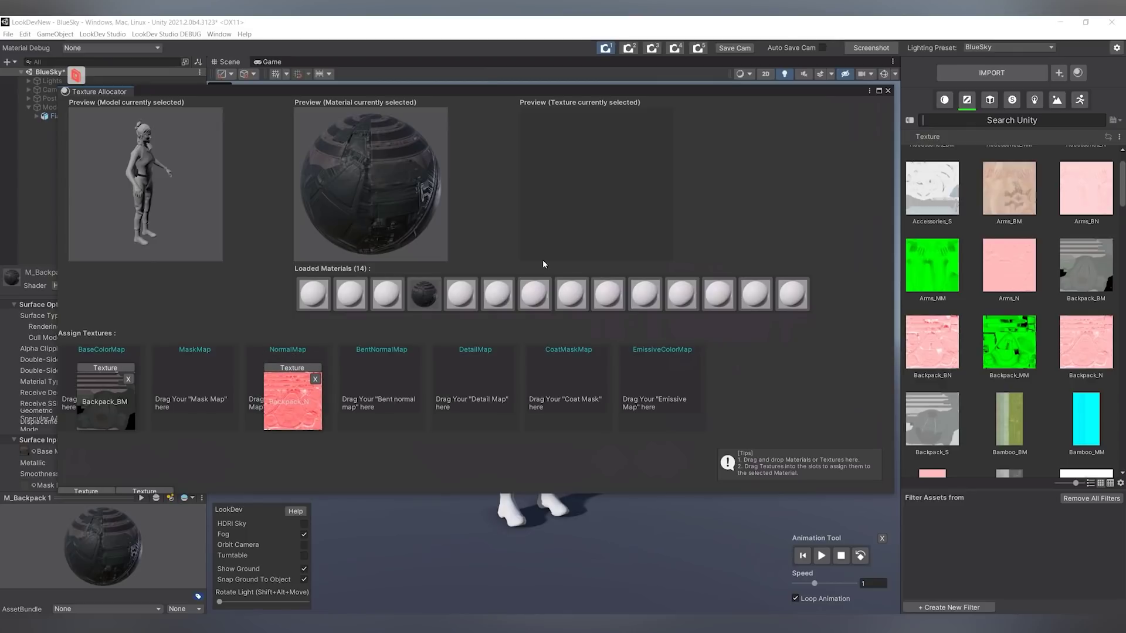
left_click_drag(1011, 363, 196, 449)
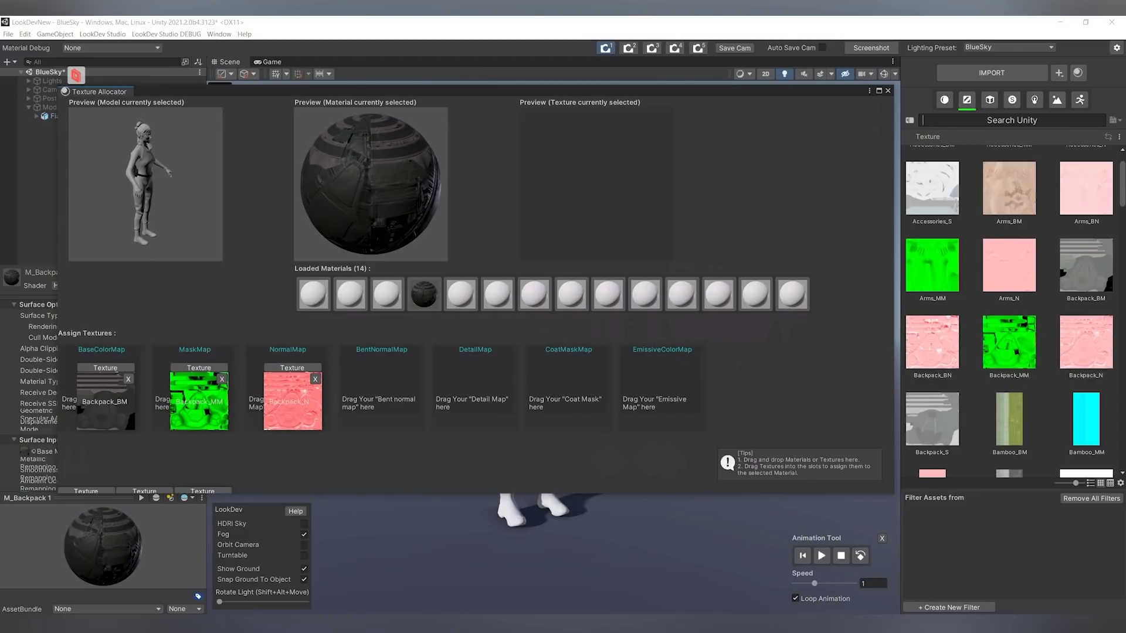
Assign Backpack_BN as the bent normal map of the backpack material, check the material preview and close the Texture Allocator
left_click_drag(936, 354, 483, 442)
left_click_drag(932, 343, 397, 367)
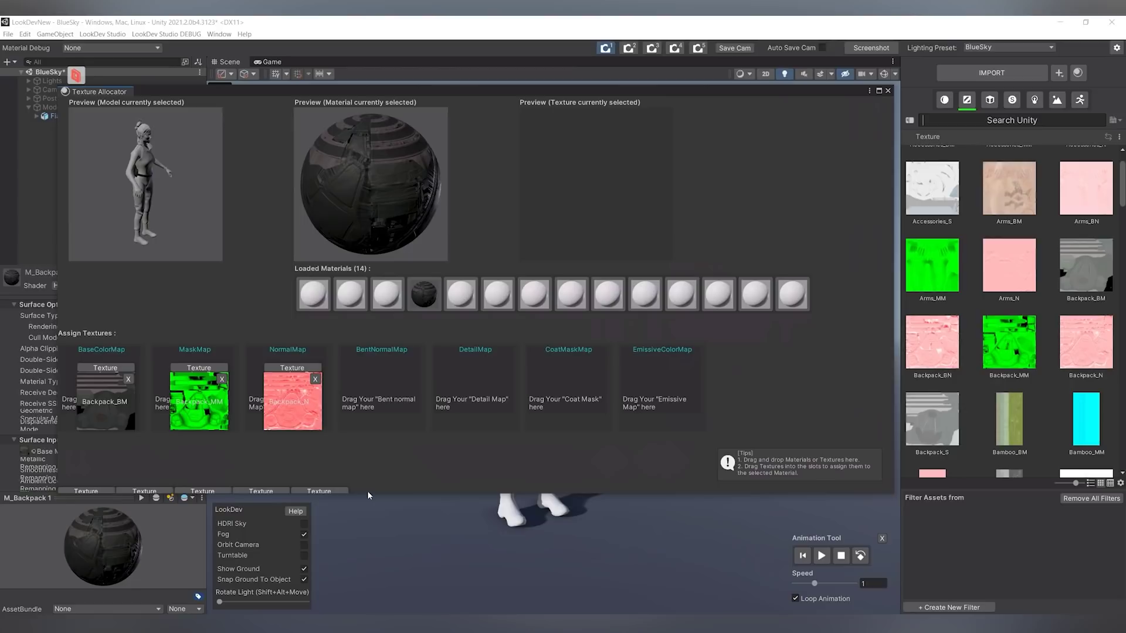
left_click_drag(367, 492, 384, 577)
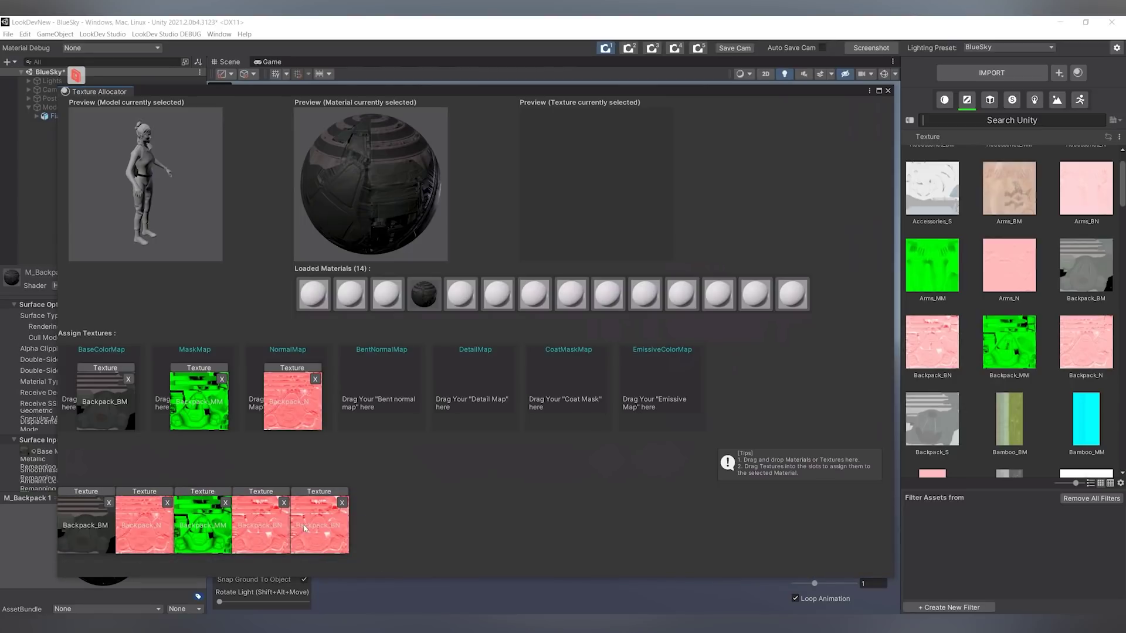
left_click(109, 503)
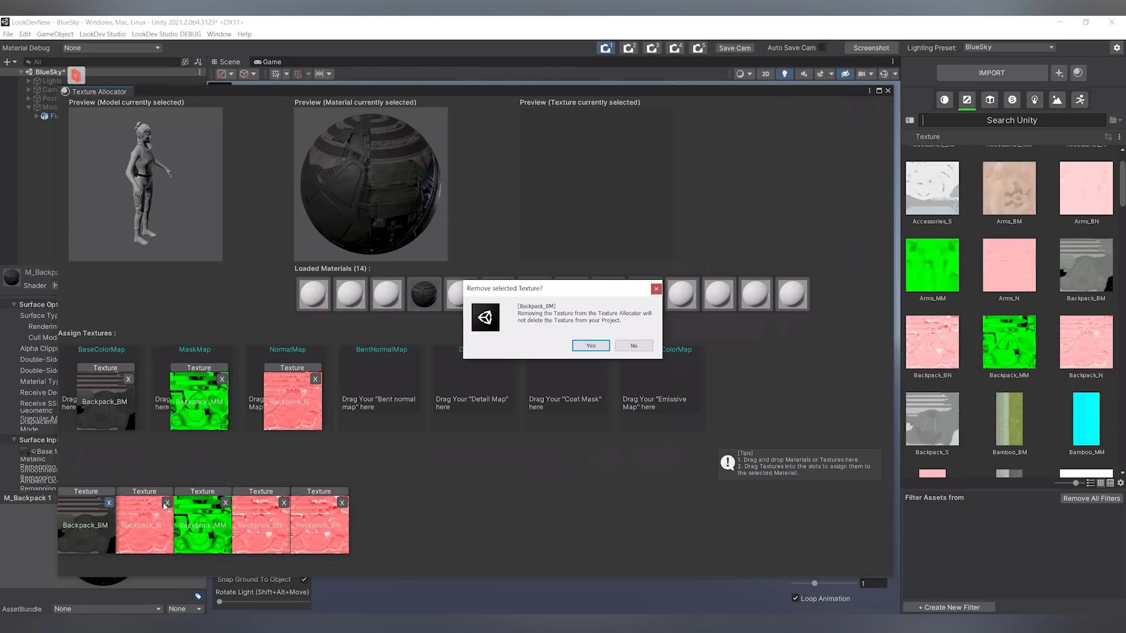
left_click(634, 345)
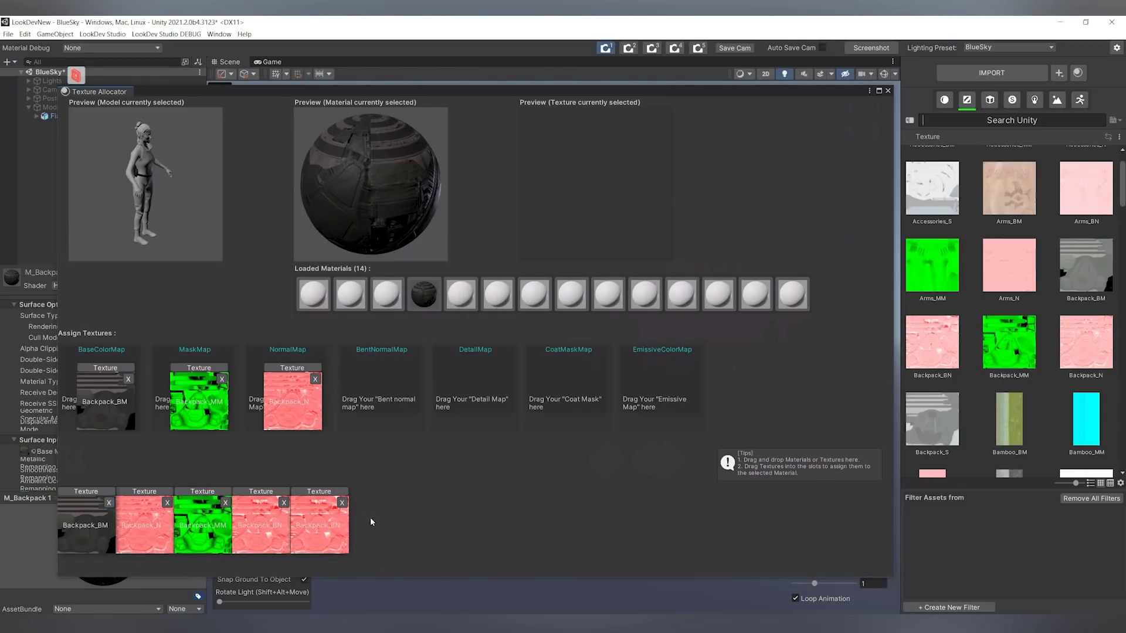
left_click_drag(325, 525, 380, 390)
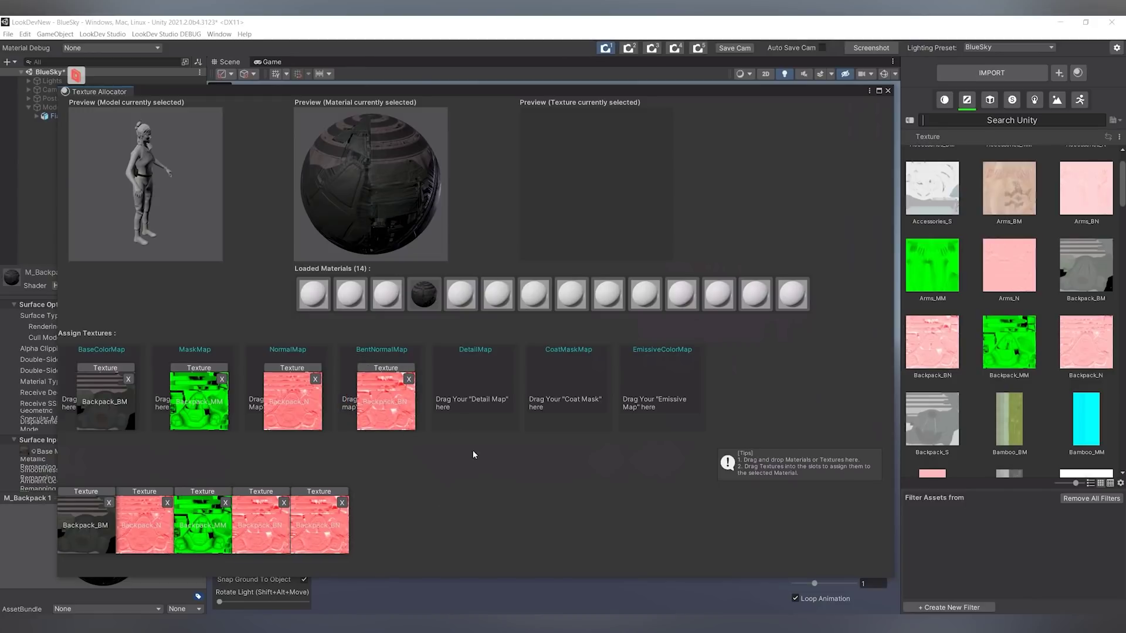
left_click_drag(385, 175, 380, 150)
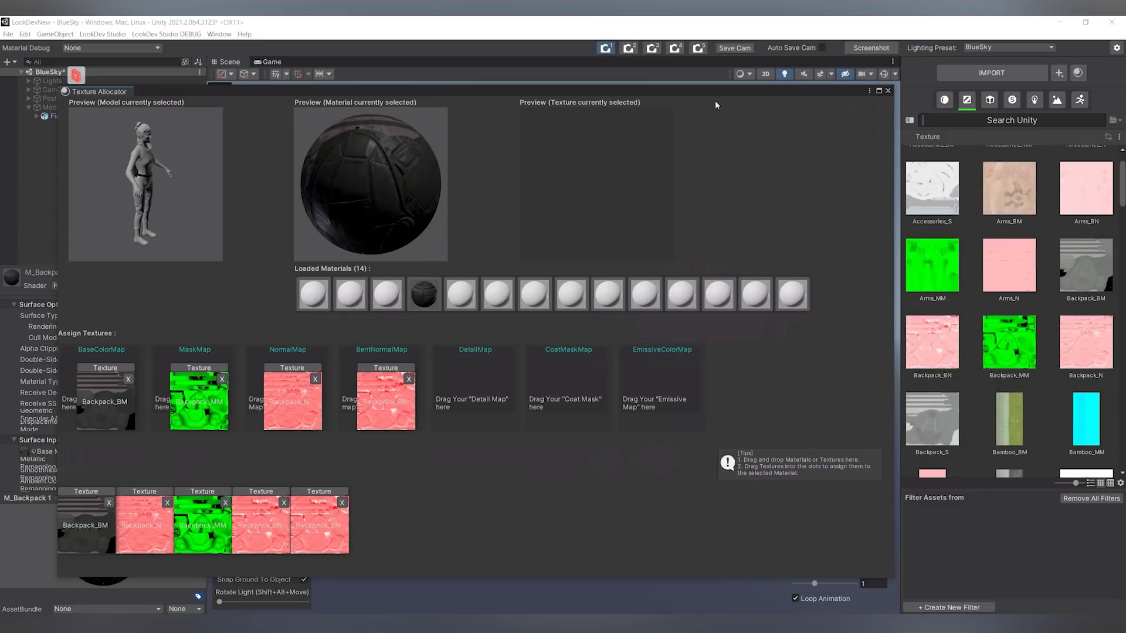
left_click(889, 90)
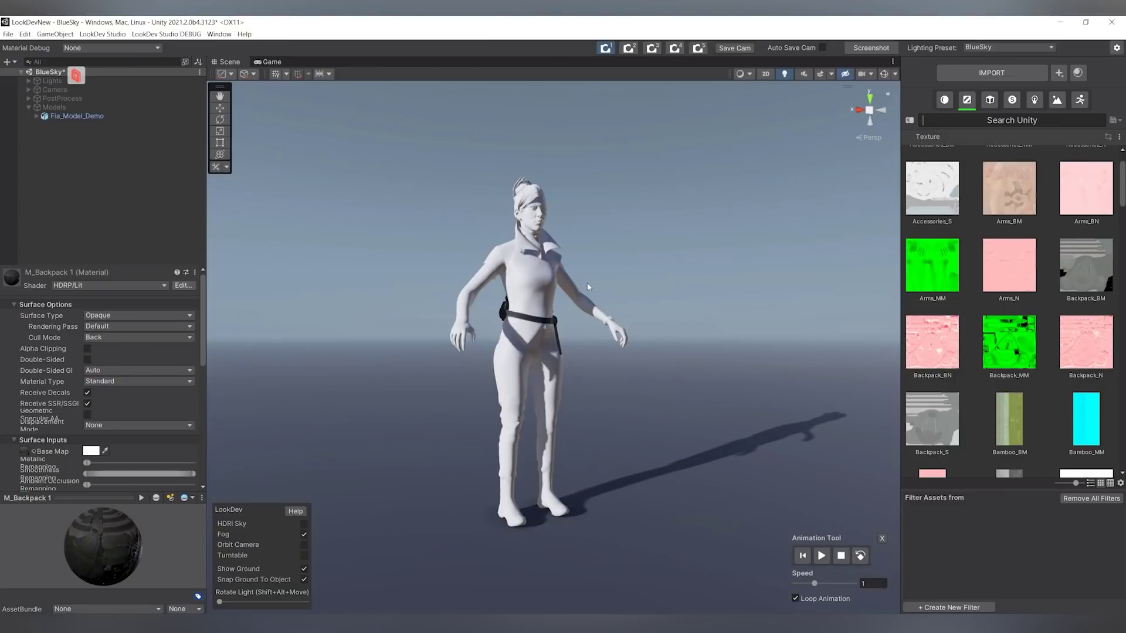
Examine the textured backpack on the Fia_Model_Demo character from the side, back and front
left_click_drag(641, 270, 803, 264, "alt")
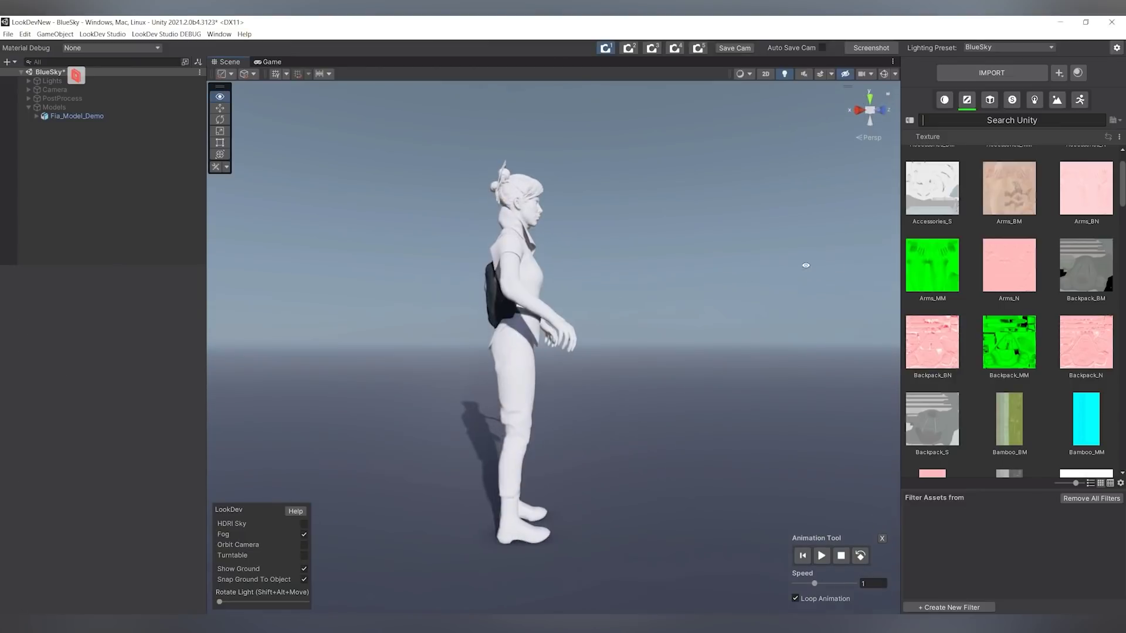
left_click_drag(492, 293, 762, 314, "alt")
right_click_drag(662, 346, 684, 361, "alt")
left_click_drag(683, 360, 578, 384, "alt")
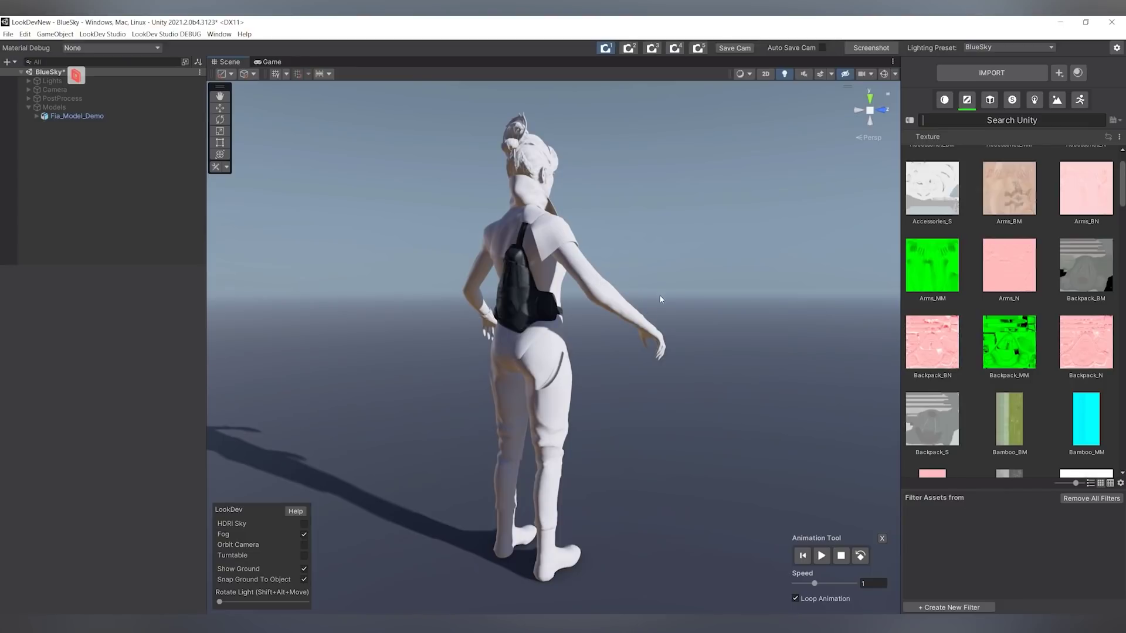
left_click_drag(665, 296, 417, 296, "alt")
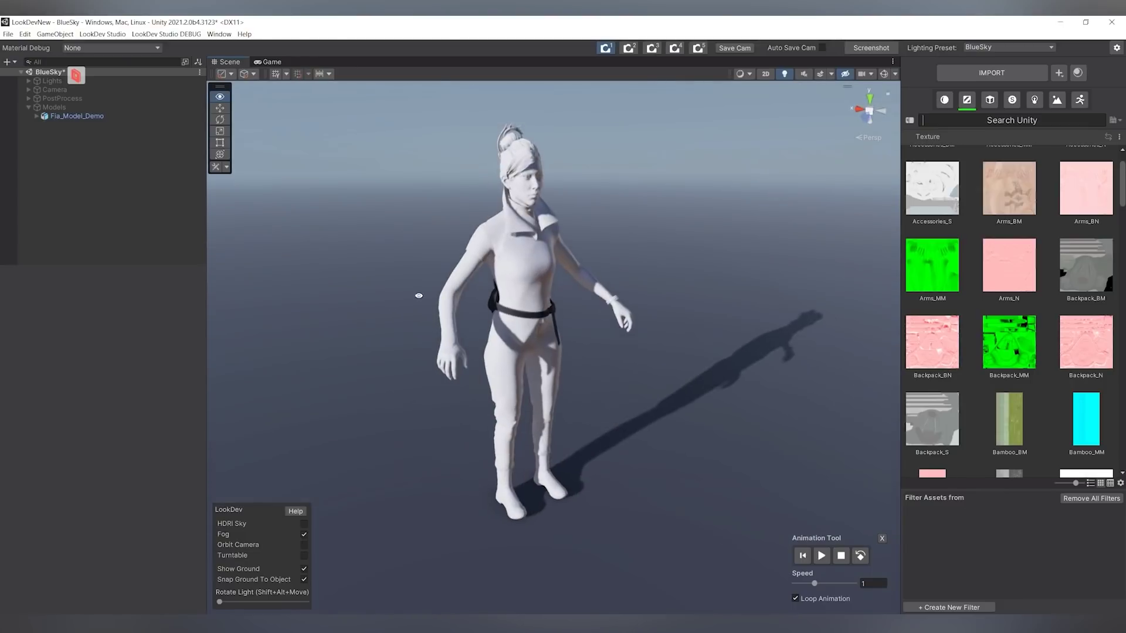
Delete Fia_Model_Demo from the scene and place the Fia_Model asset in its stead
left_click(523, 293)
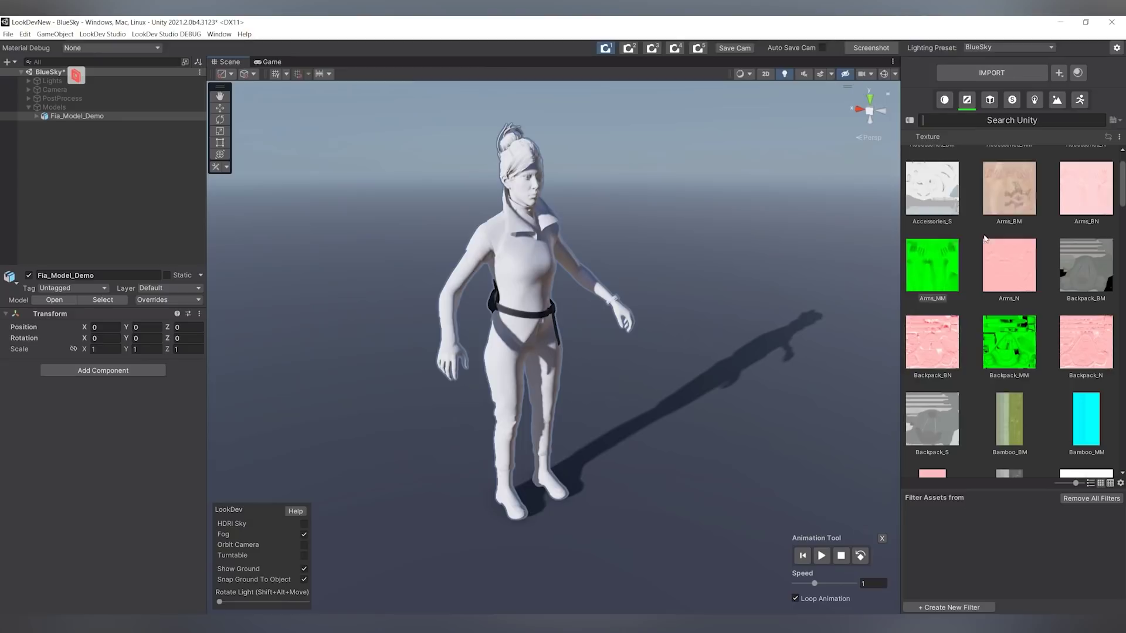
key("Delete")
left_click(991, 100)
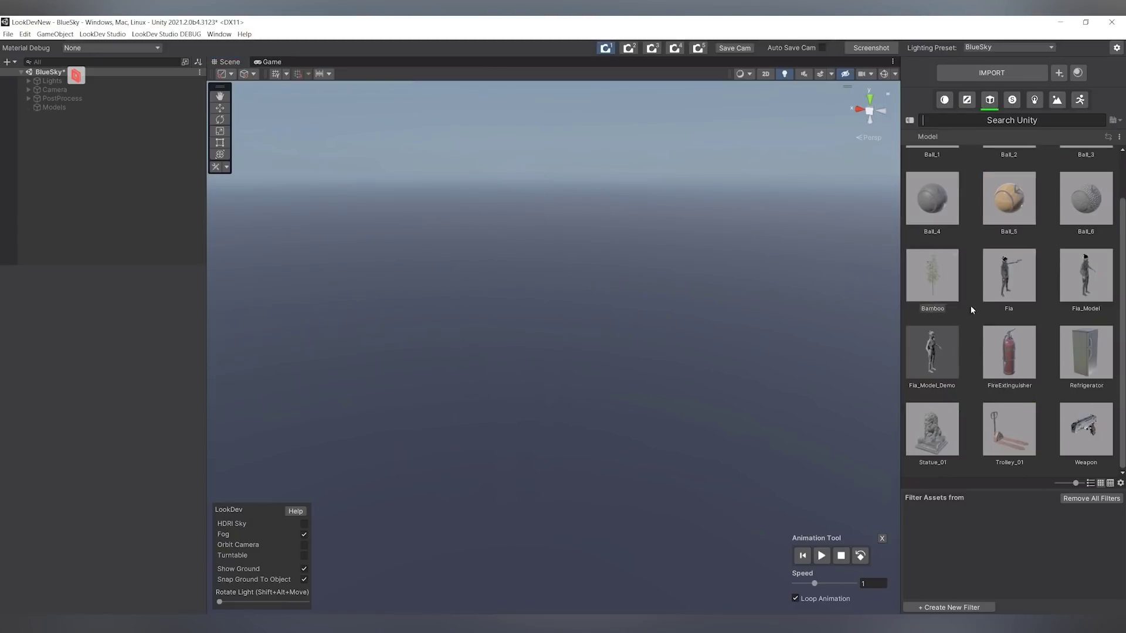
left_click_drag(1092, 277, 462, 403)
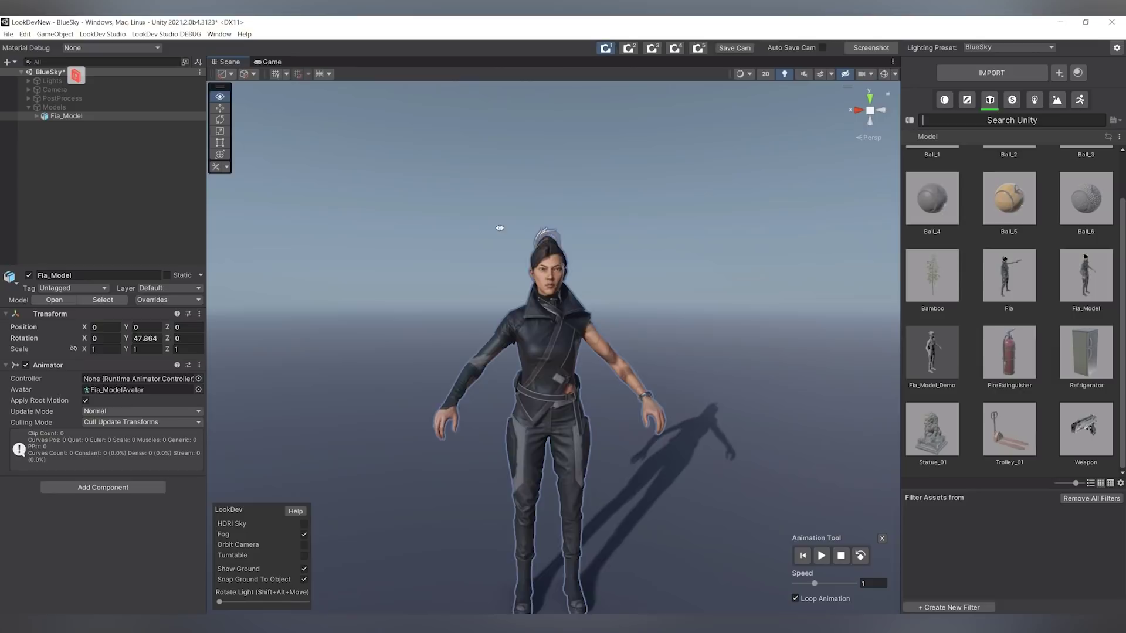
Examine the fully textured Fia_Model in the scene, from the whole figure to a close-up of the face and jacket
right_click_drag(498, 227, 581, 327, "alt")
left_click_drag(581, 327, 580, 396, "alt")
middle_click_drag(581, 398, 583, 328)
left_click_drag(584, 327, 584, 331, "alt")
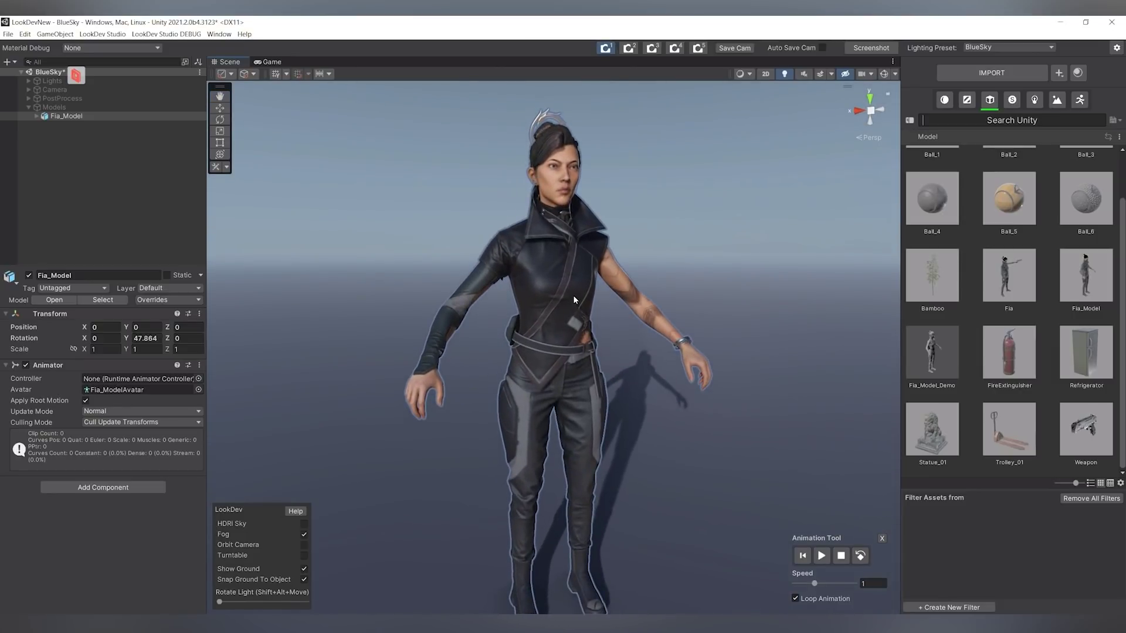
middle_click_drag(517, 245, 535, 364)
right_click_drag(502, 309, 599, 187, "alt")
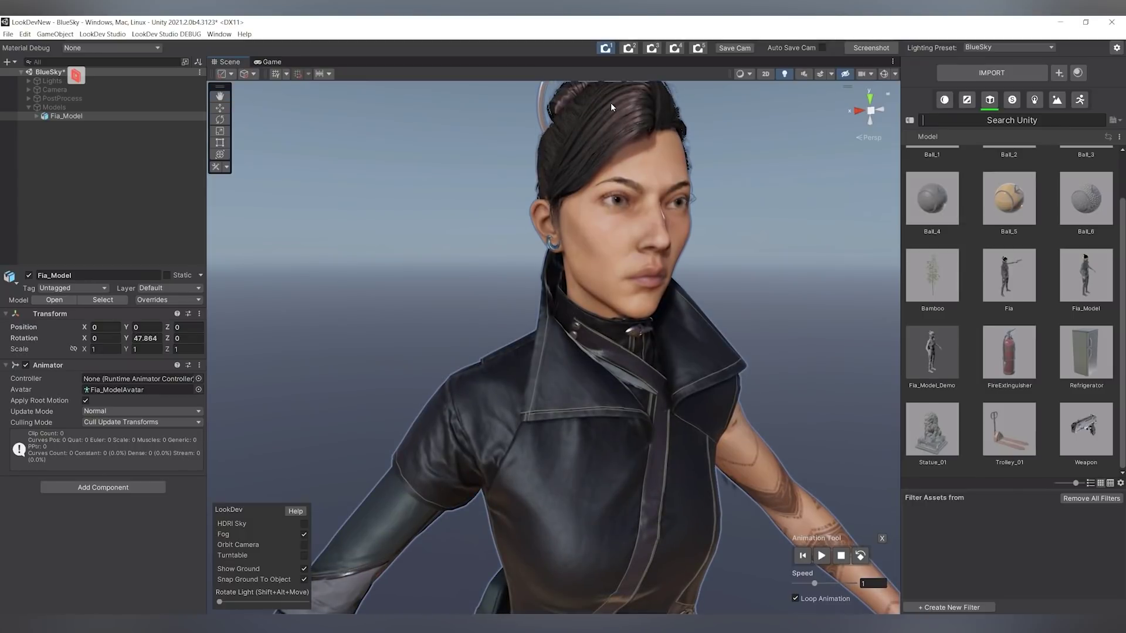
left_click_drag(611, 107, 615, 193, "alt")
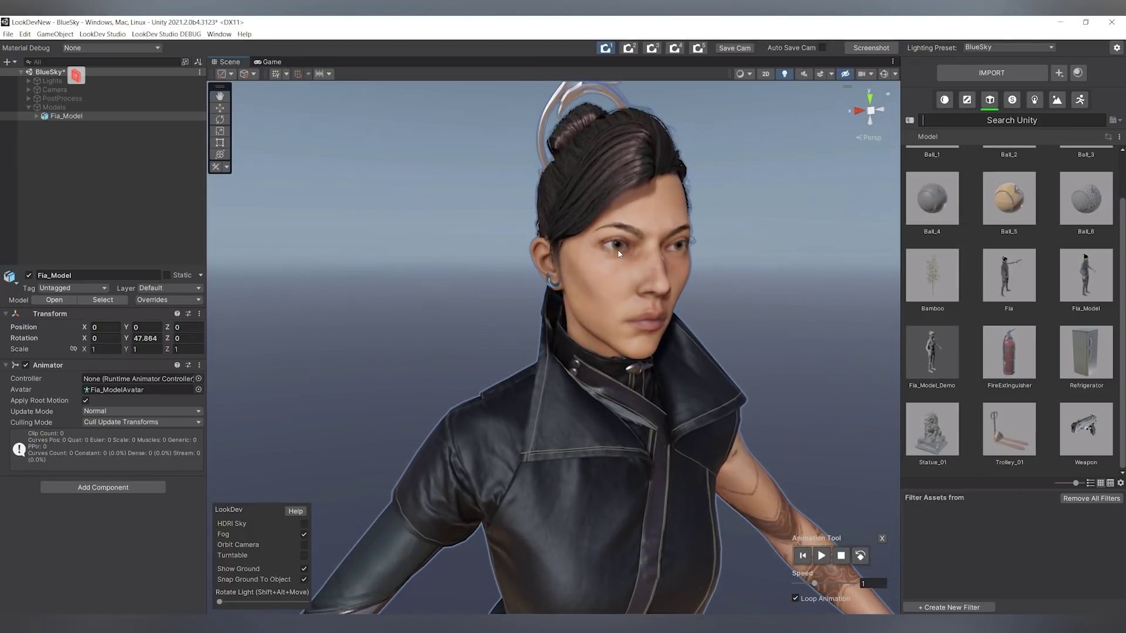
Select Head_Mesh, check the shader of its M_Head material and view the face from the front
left_click(641, 286)
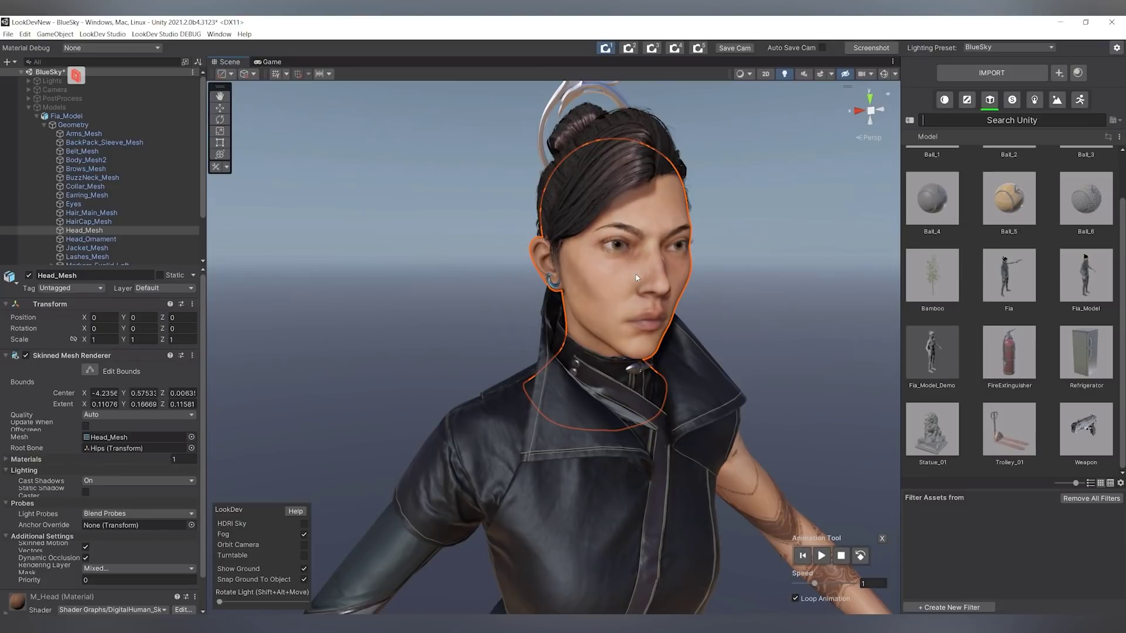
scroll(58, 459, "down", 2)
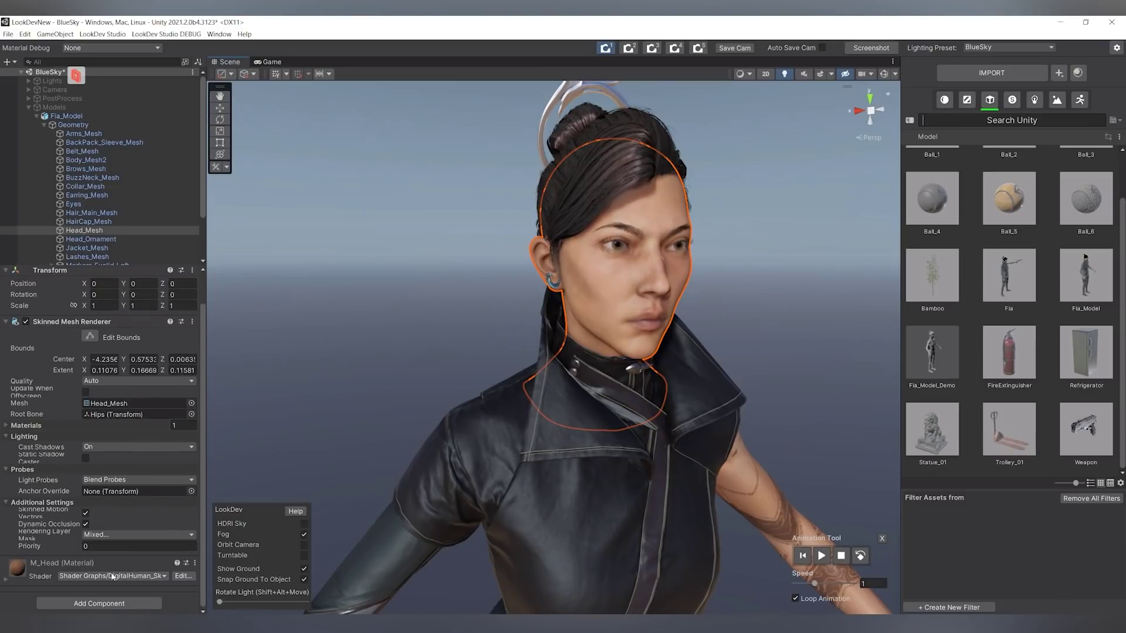
left_click_drag(633, 346, 508, 334, "alt")
right_click_drag(507, 334, 610, 370, "alt")
left_click_drag(611, 370, 599, 292, "alt")
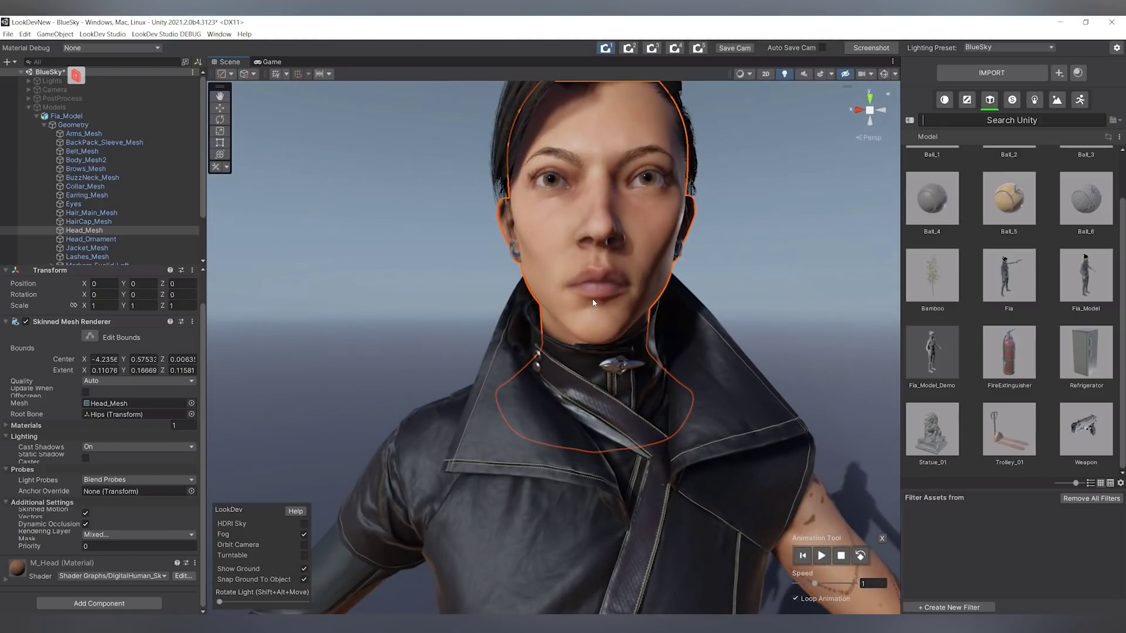
View the whole character and review the remapped materials of the Fia_Model asset
right_click_drag(598, 298, 381, 151, "alt")
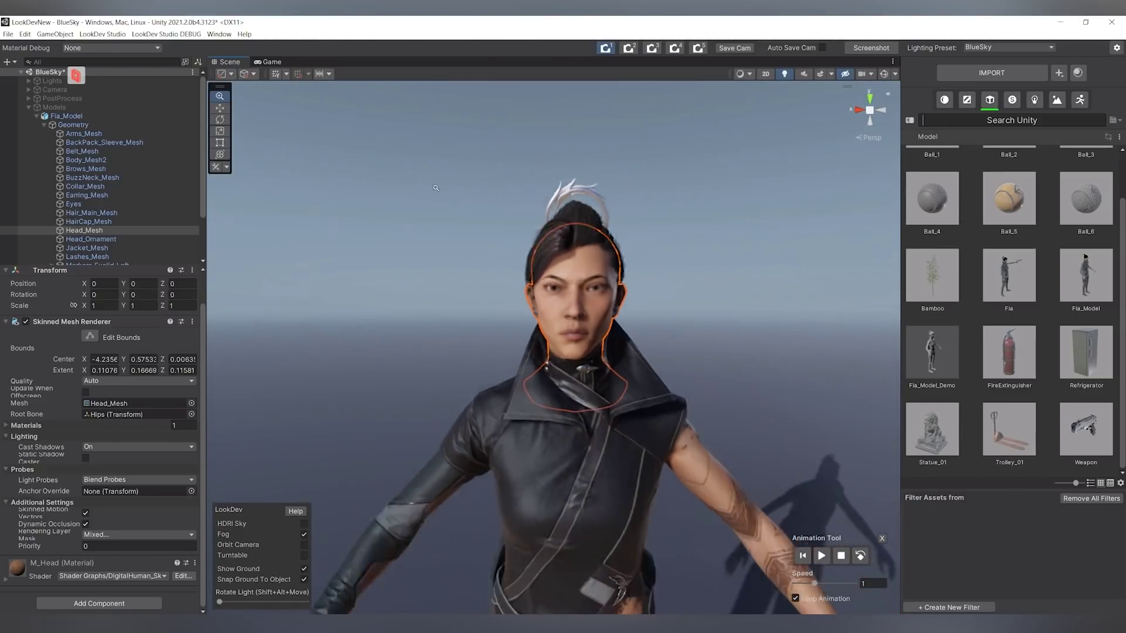
right_click_drag(668, 487, 585, 427, "alt")
middle_click_drag(585, 427, 573, 319)
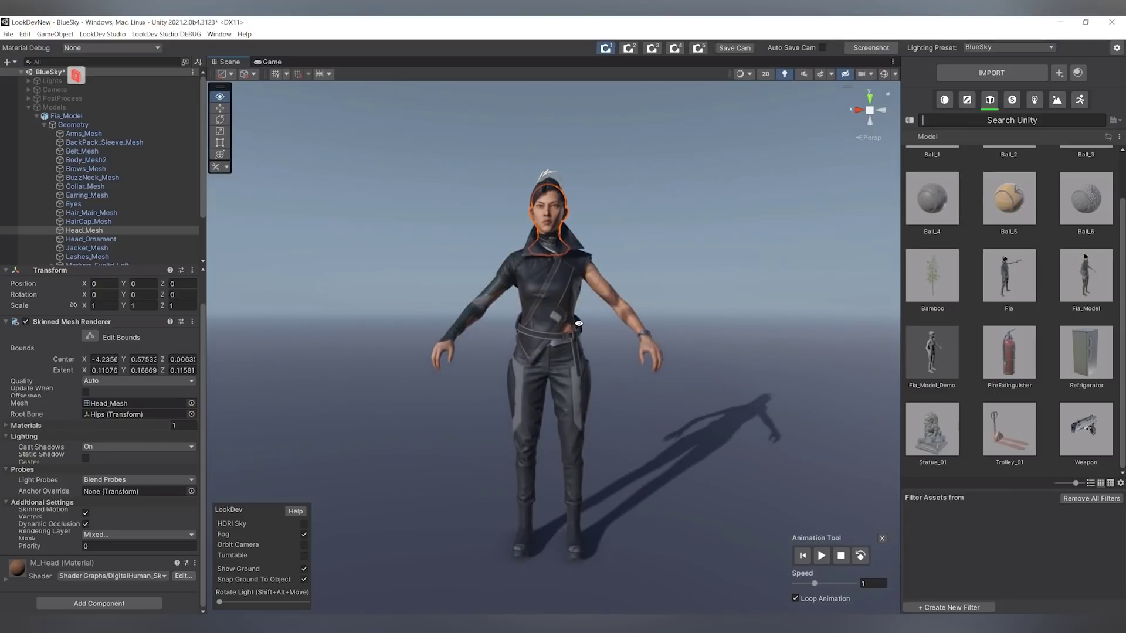
right_click_drag(573, 320, 625, 380, "alt")
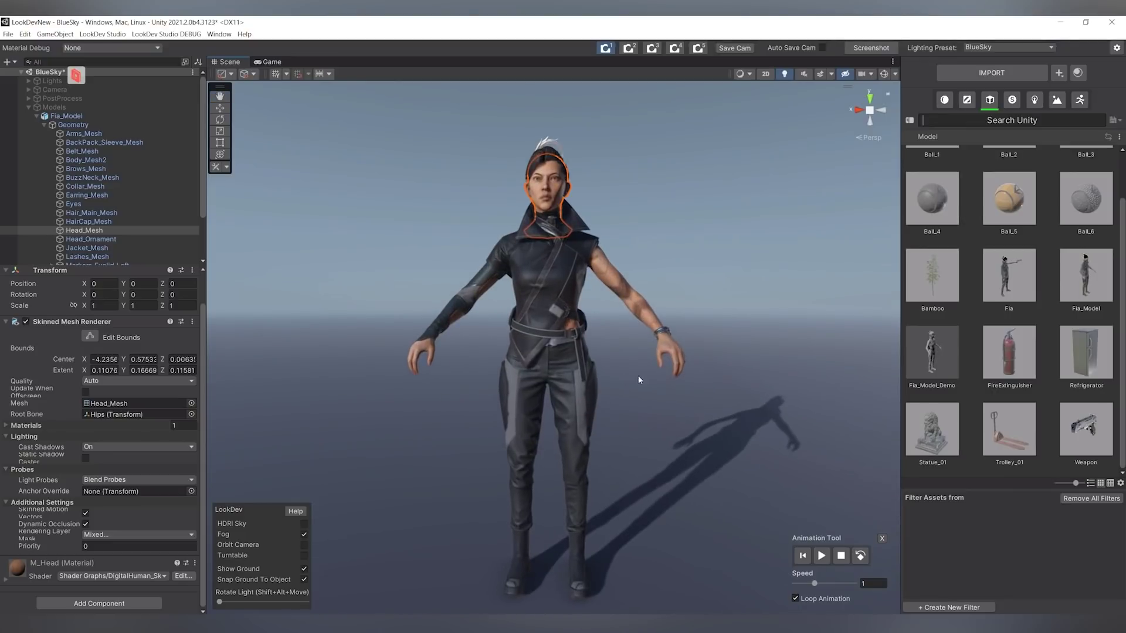
left_click(1086, 257)
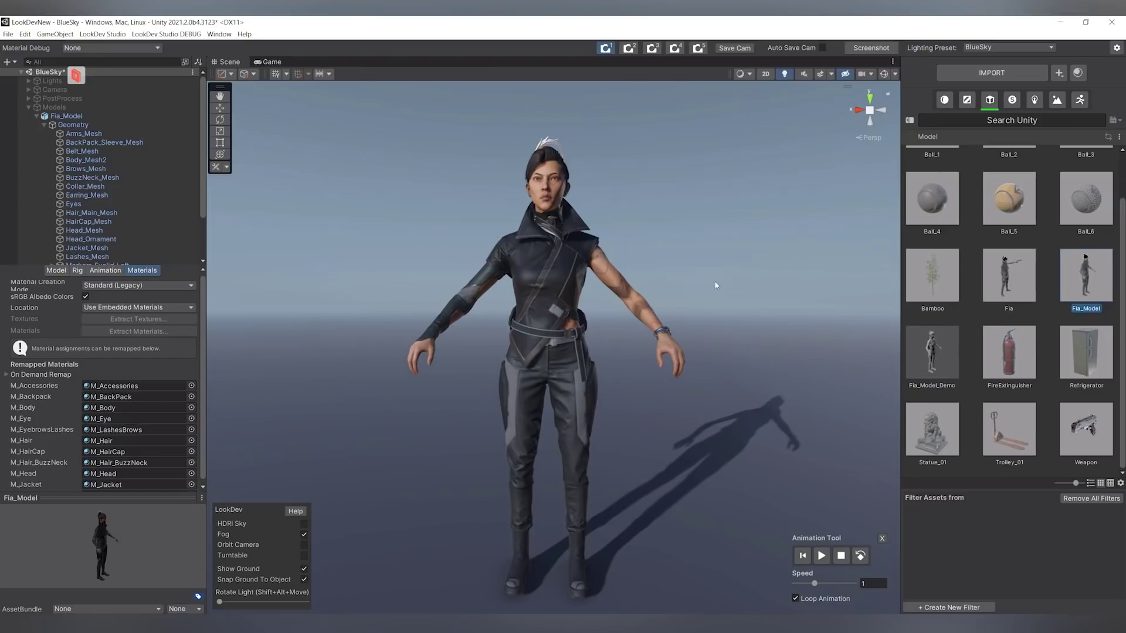
left_click_drag(650, 181, 653, 199, "alt")
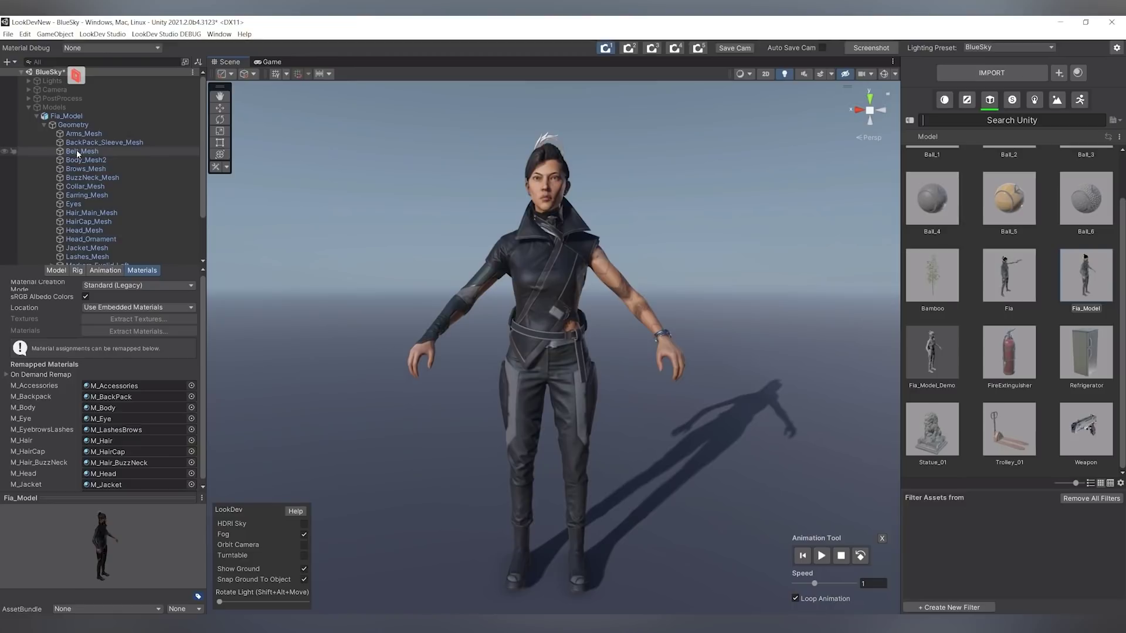
Expand Fia_Model's skeleton through Hips and Spine and rotate the Chest bone to about -25.7° around Z
scroll(76, 151, "down", 3)
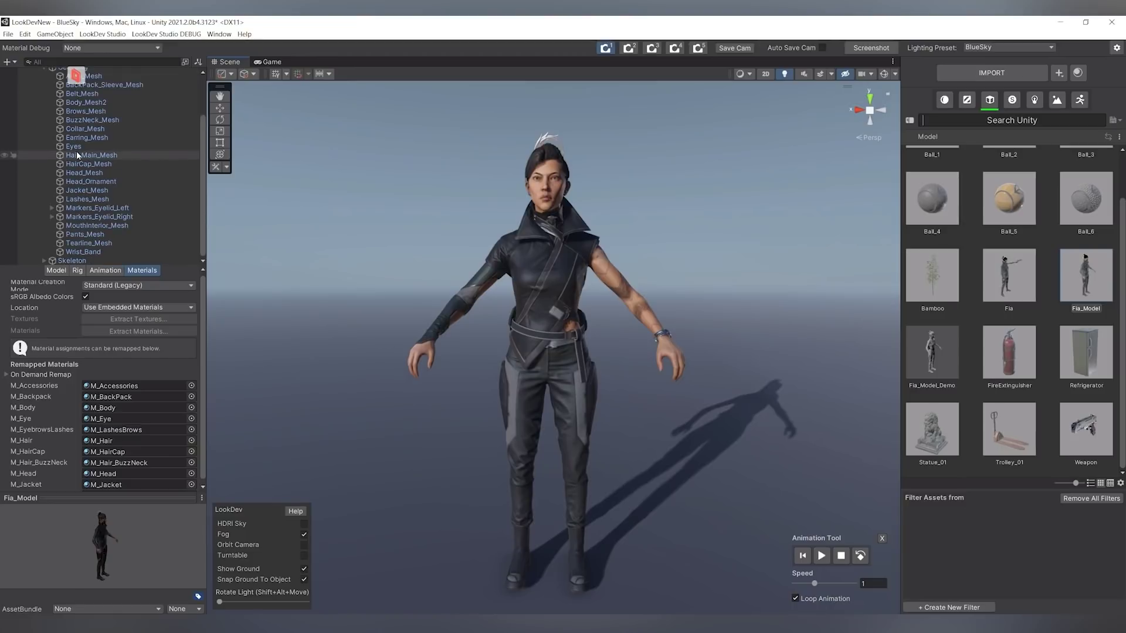
left_click(45, 260)
scroll(53, 252, "down", 2)
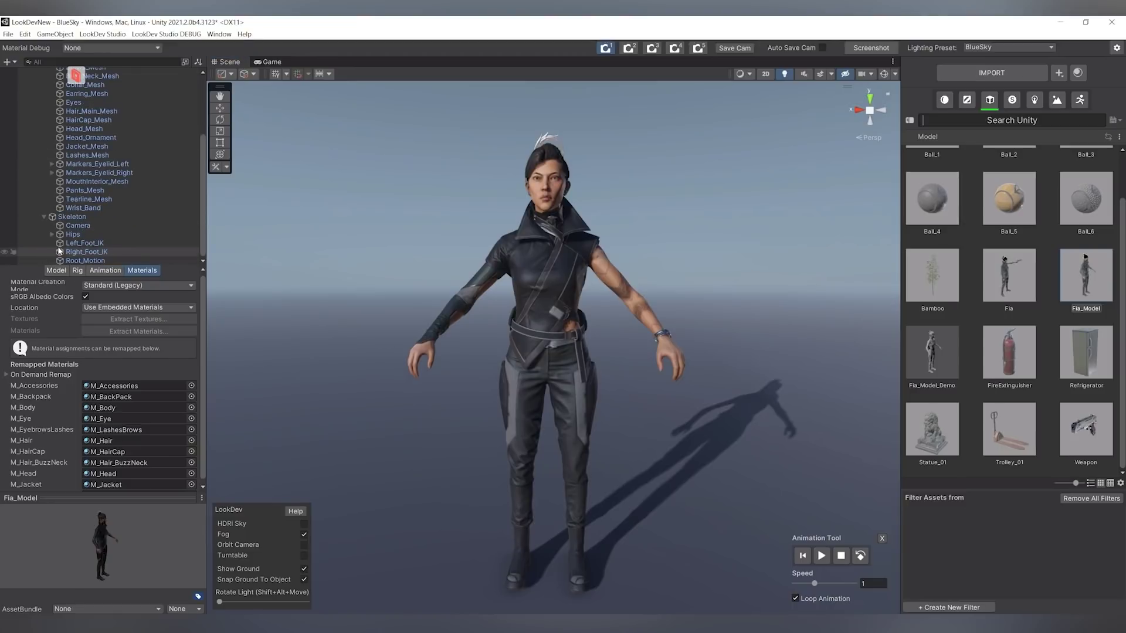
left_click(65, 236)
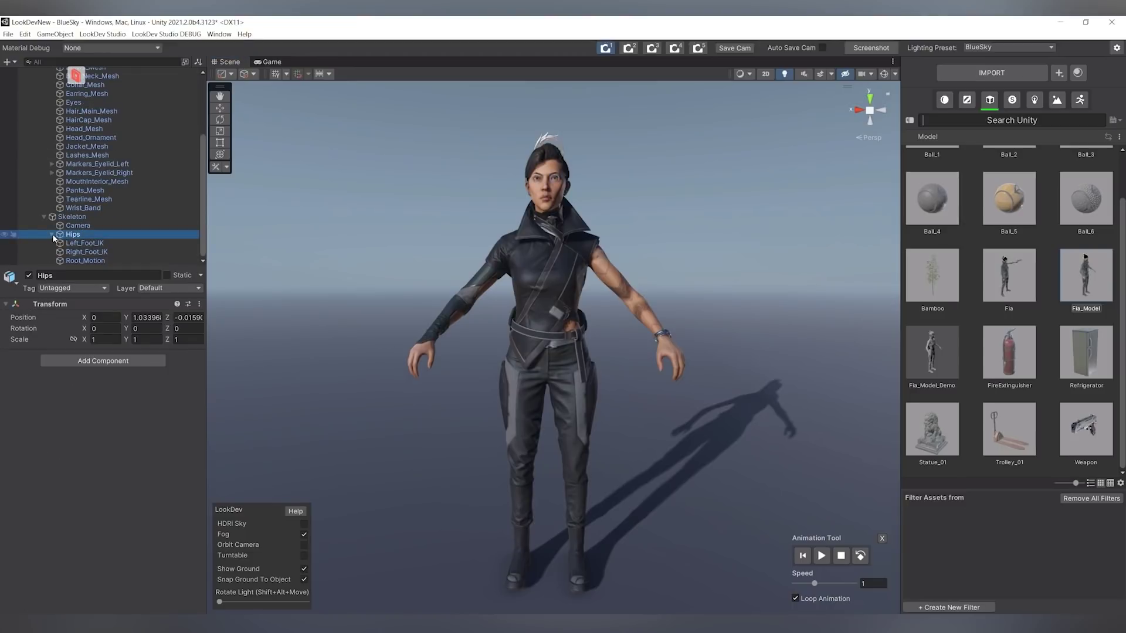
left_click(52, 234)
left_click(65, 234)
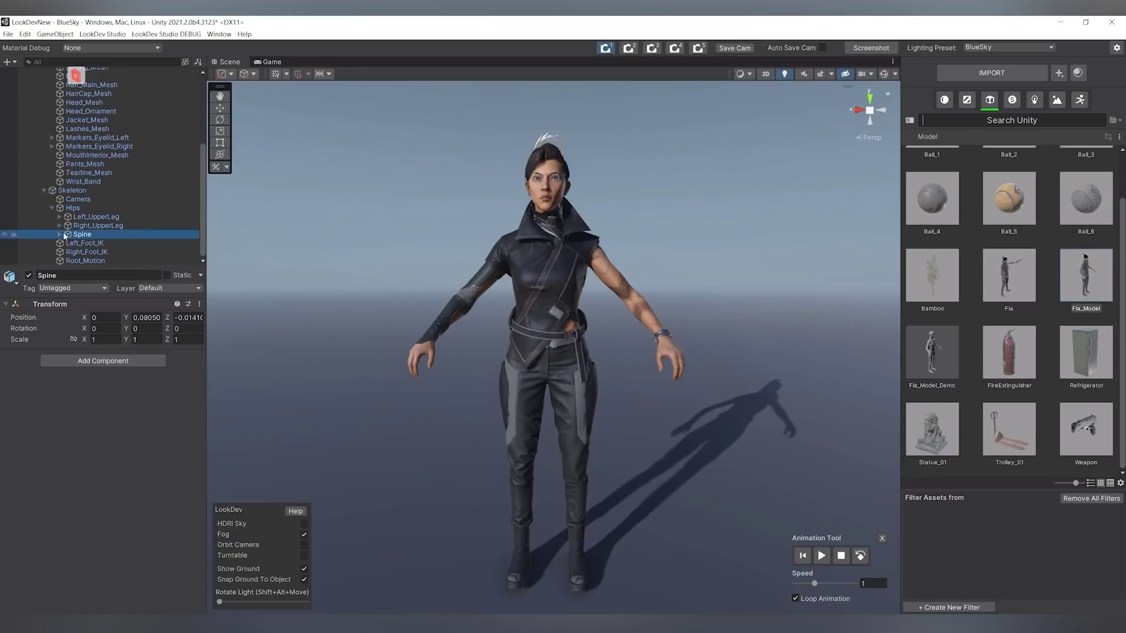
left_click(61, 233)
left_click(86, 242)
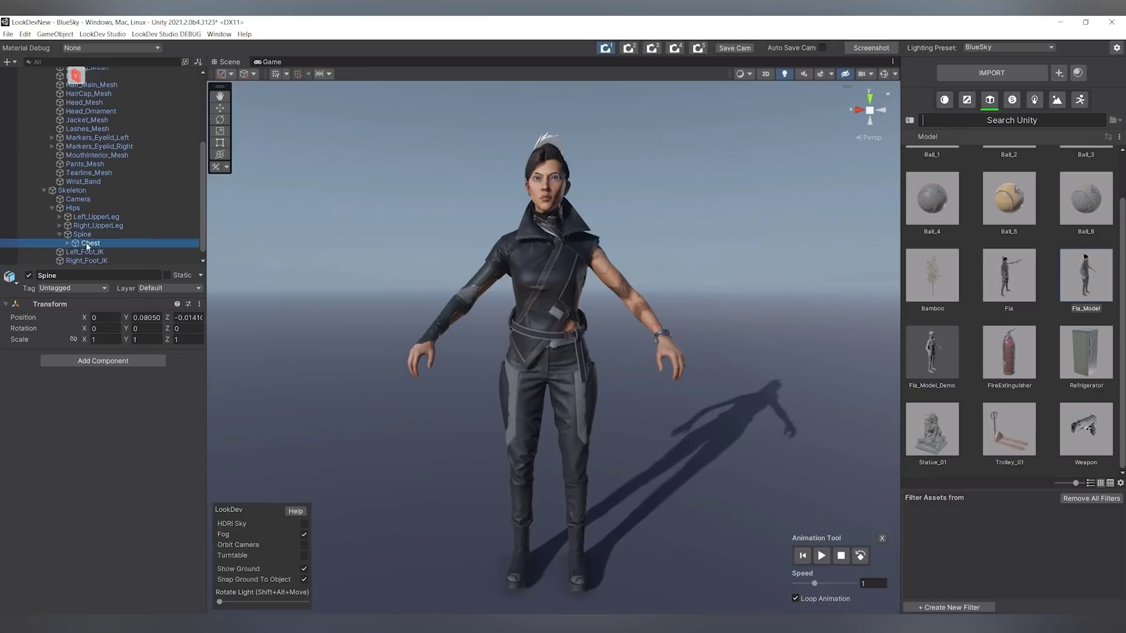
key("e")
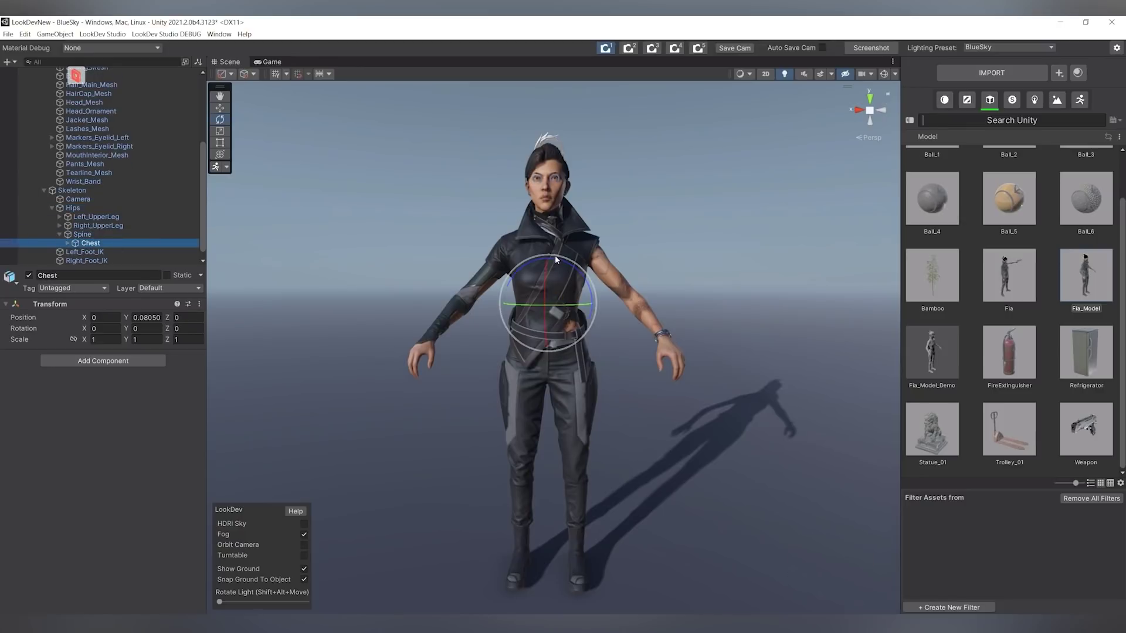
left_click_drag(589, 287, 561, 232)
Raise the left arm by rotating the Left_Shoulder bone under UpperChest to about X 0.1, Y -15.3, Z -49.8
left_click(67, 242)
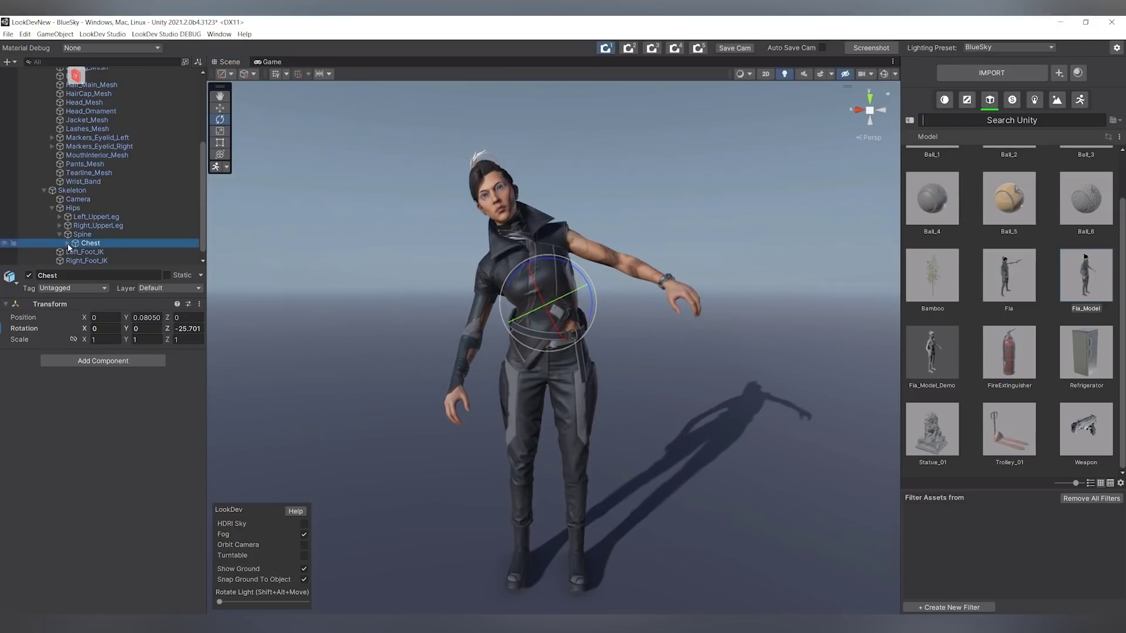
left_click(85, 252)
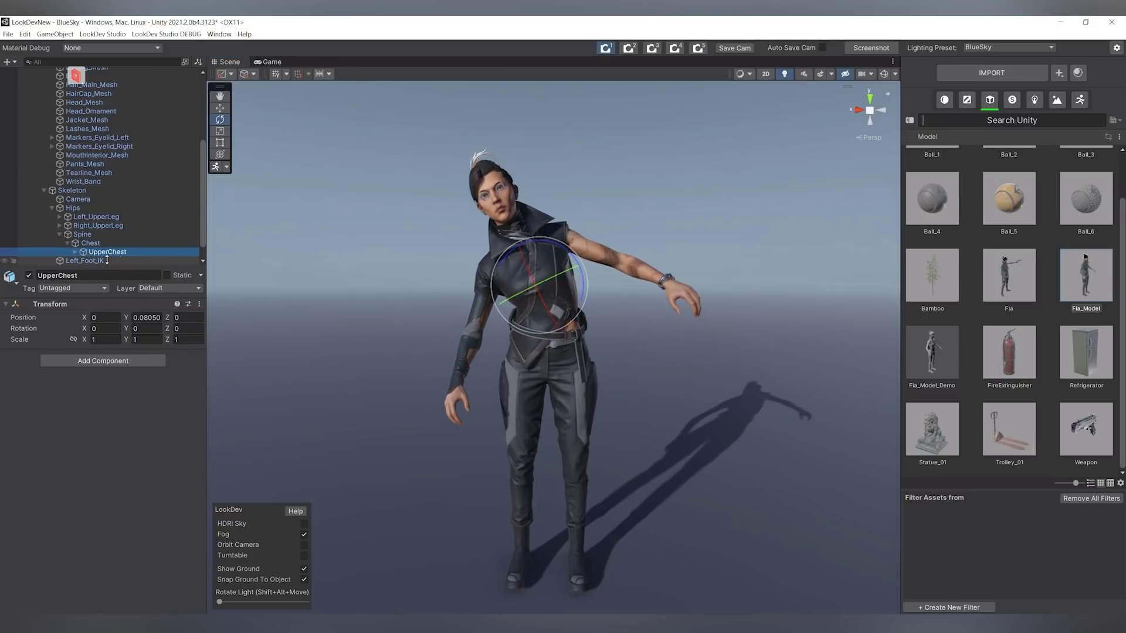
left_click(75, 251)
left_click(112, 261)
scroll(111, 256, "down", 3)
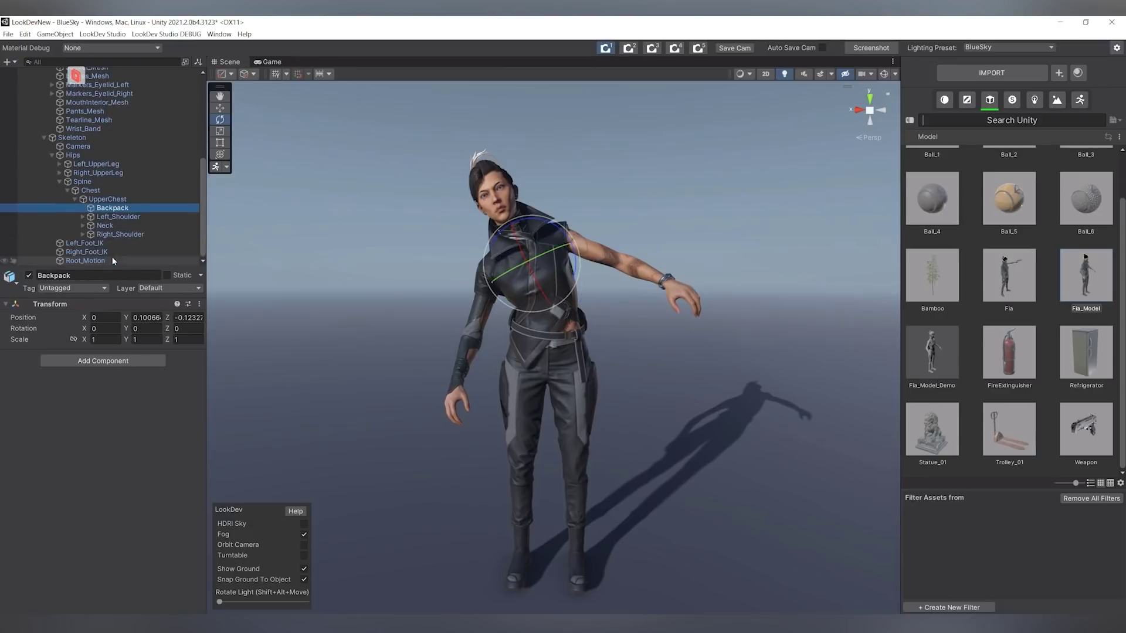
left_click(106, 217)
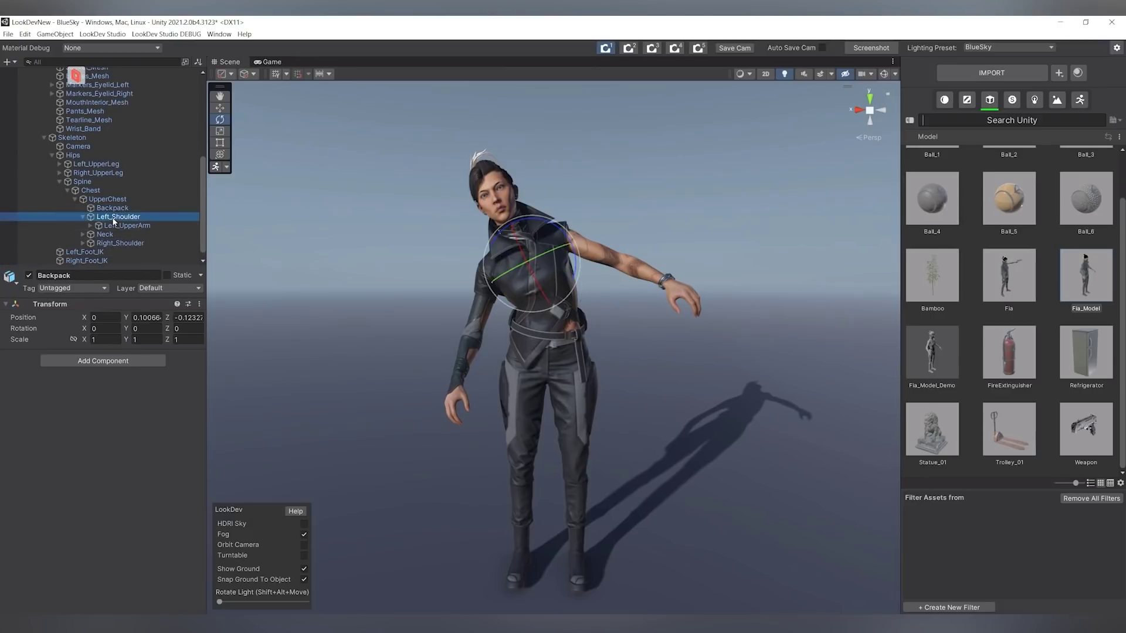
left_click_drag(538, 283, 556, 335)
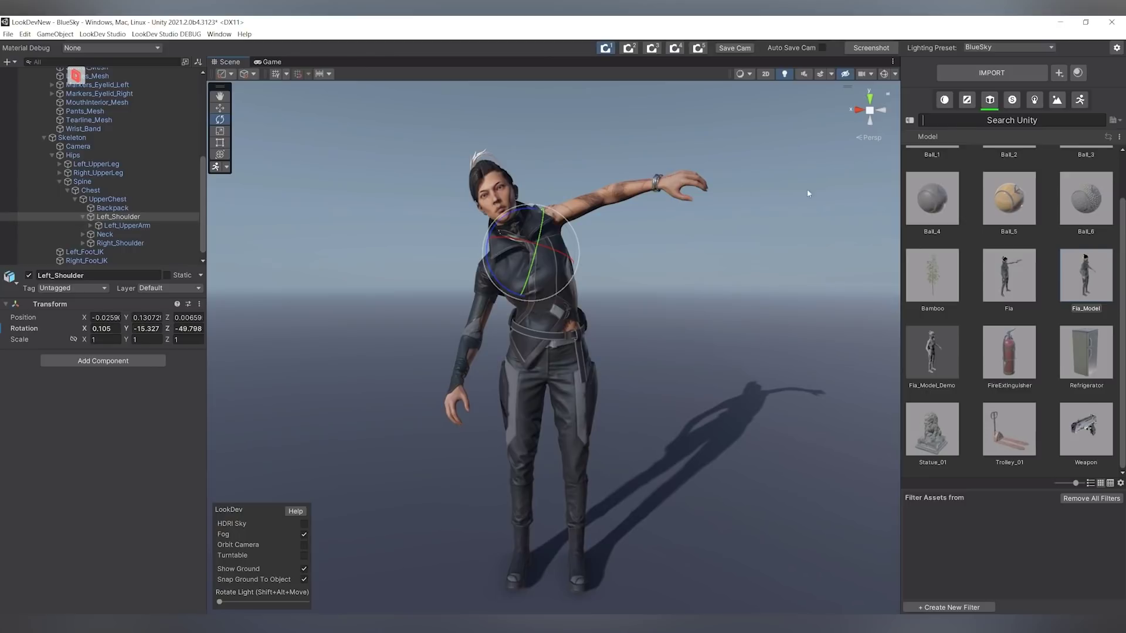
scroll(88, 176, "up", 7)
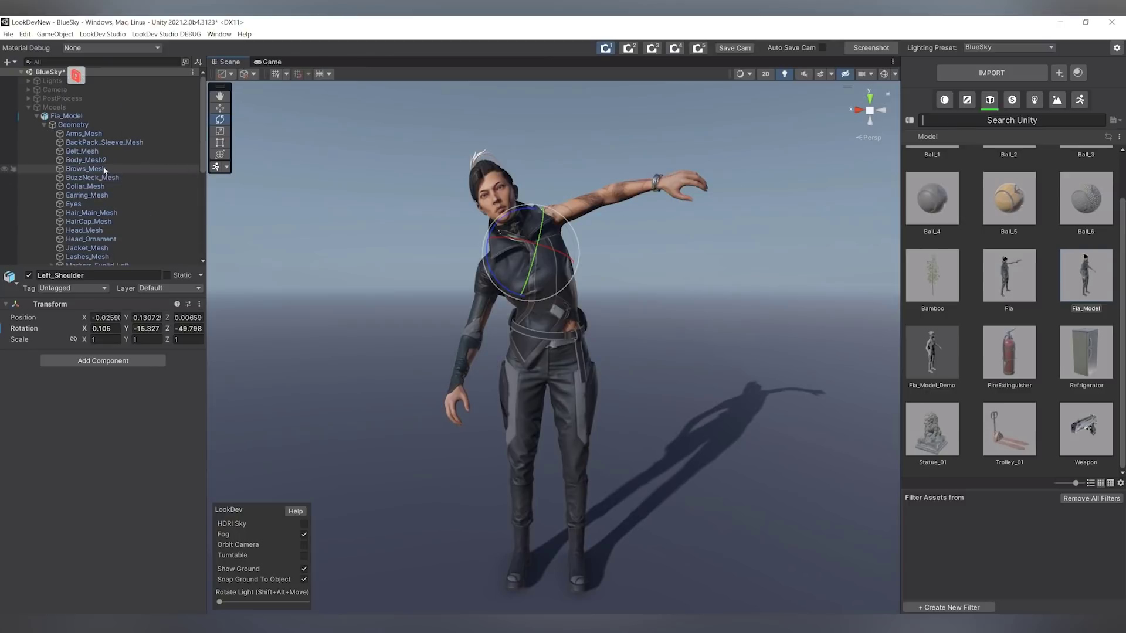
Save the posed Fia_Model as a new prefab named Fia_Model_RandomPose
left_click(51, 117)
right_click(50, 117)
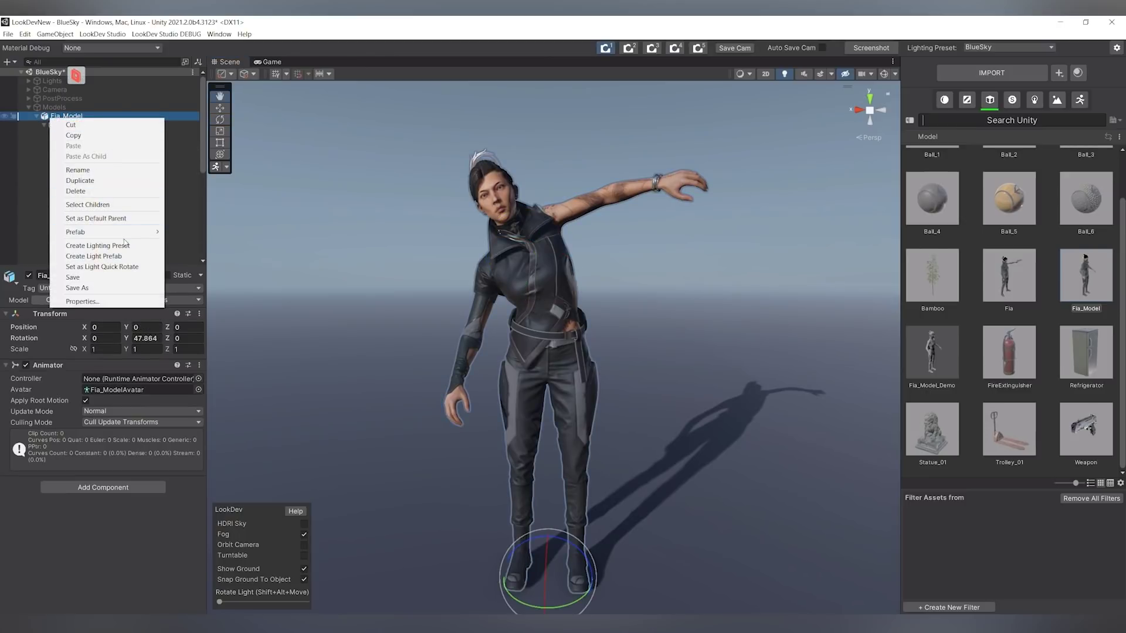
left_click(117, 288)
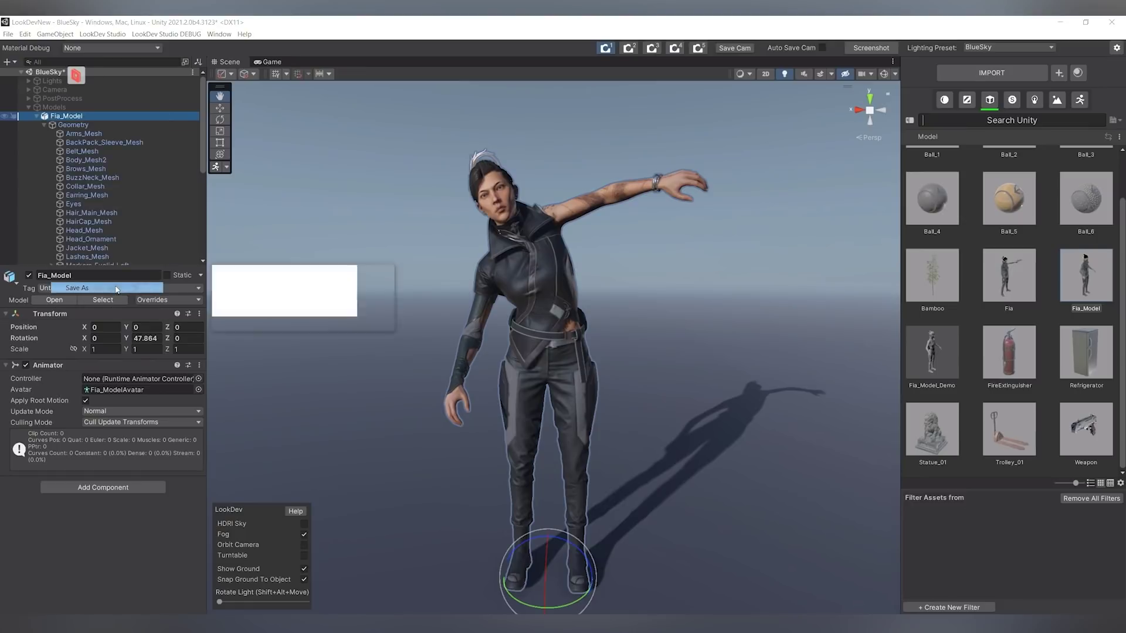
left_click_drag(241, 272, 356, 154)
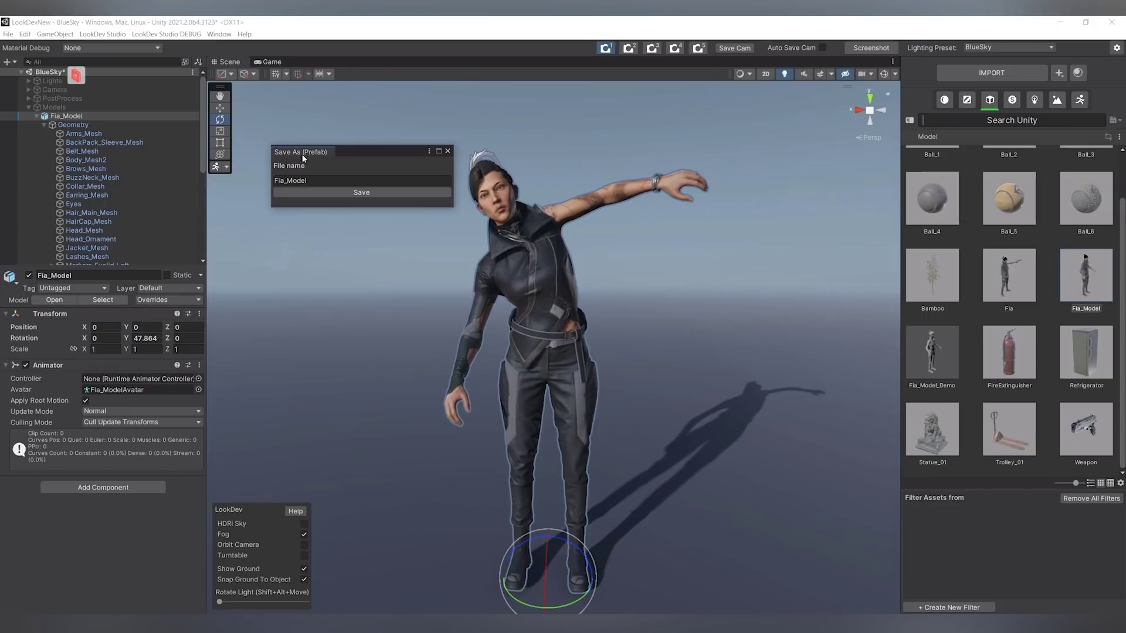
left_click(322, 182)
type("_ra")
type("ndomPose")
type("R")
left_click(368, 196)
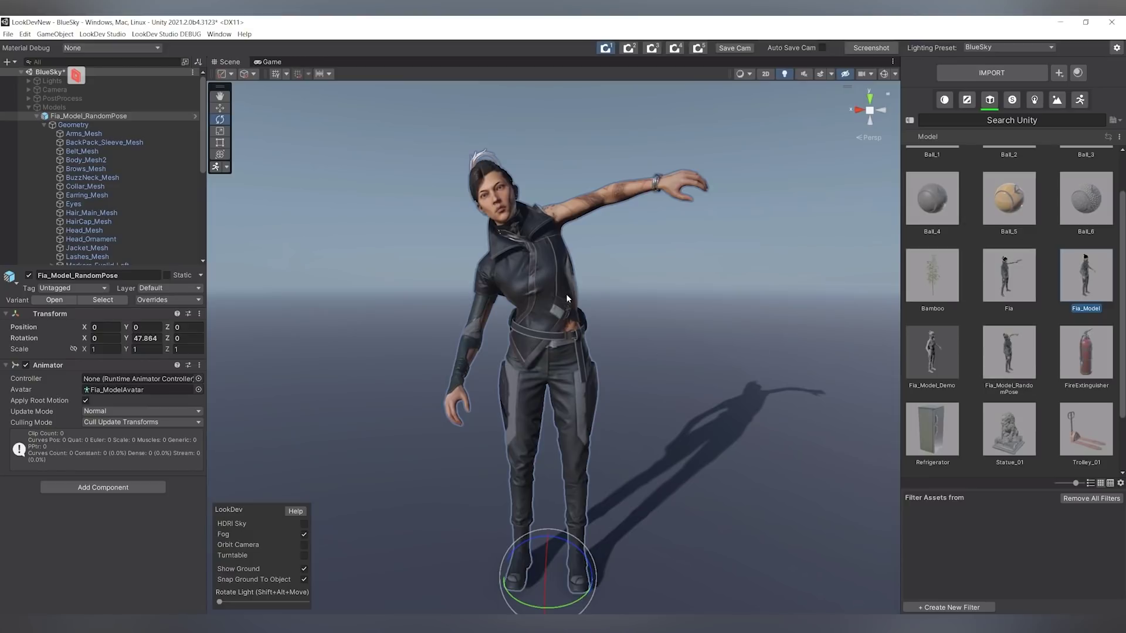
Replace the posed character in the scene with the saved Fia_Model_RandomPose asset
key("Delete")
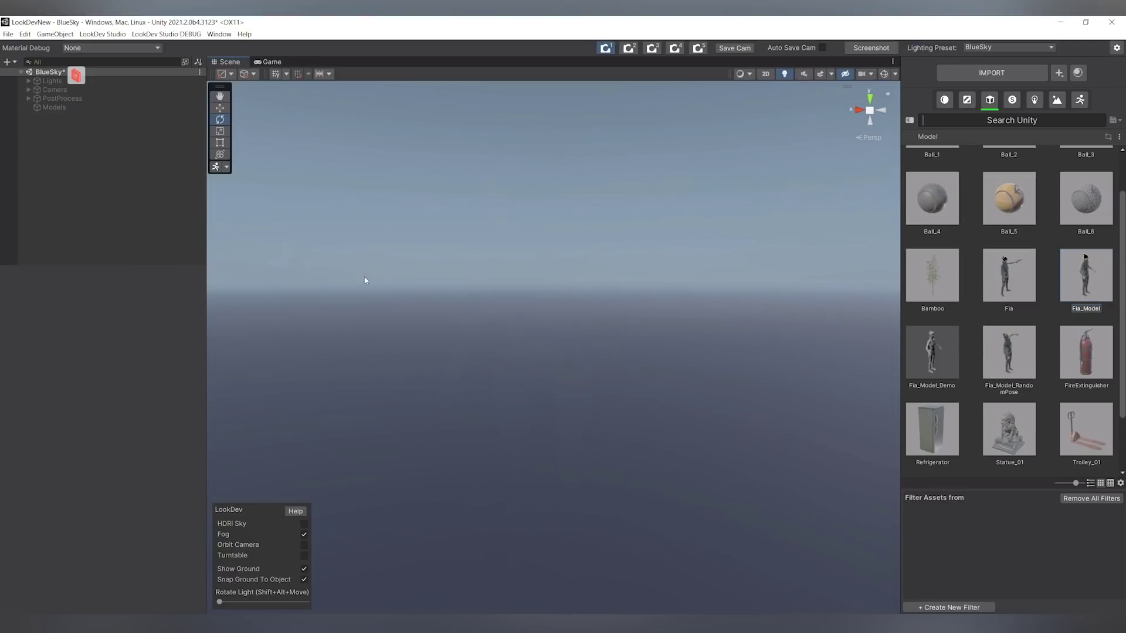
left_click_drag(1003, 360, 619, 440)
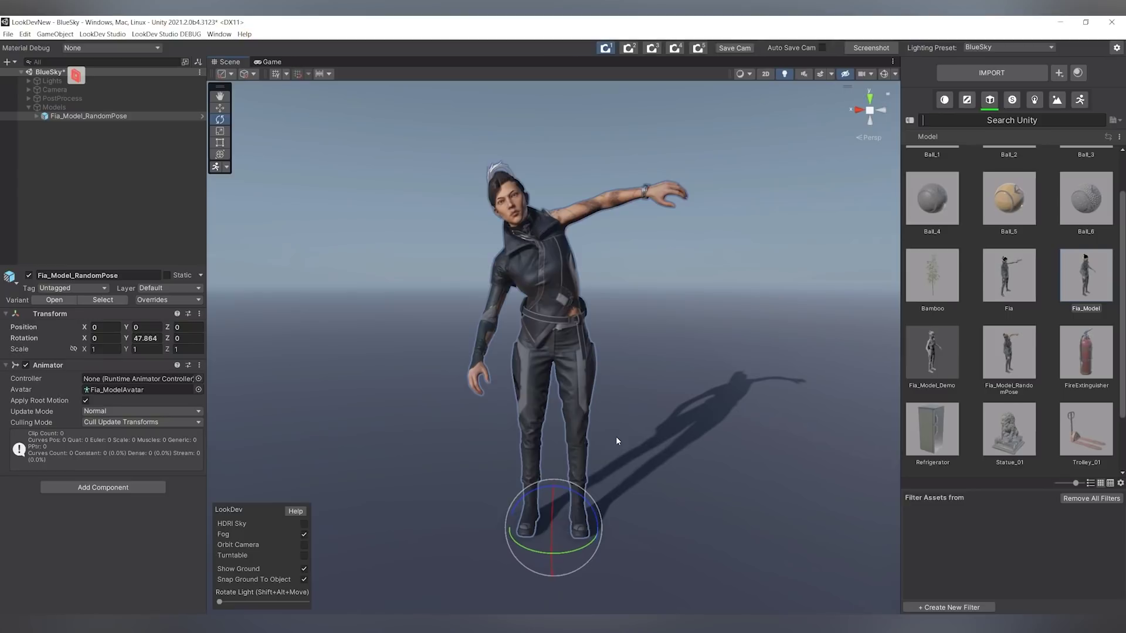
Replace the scene's model with the pistol-aiming Fia asset and frame the character from the front
key("Delete")
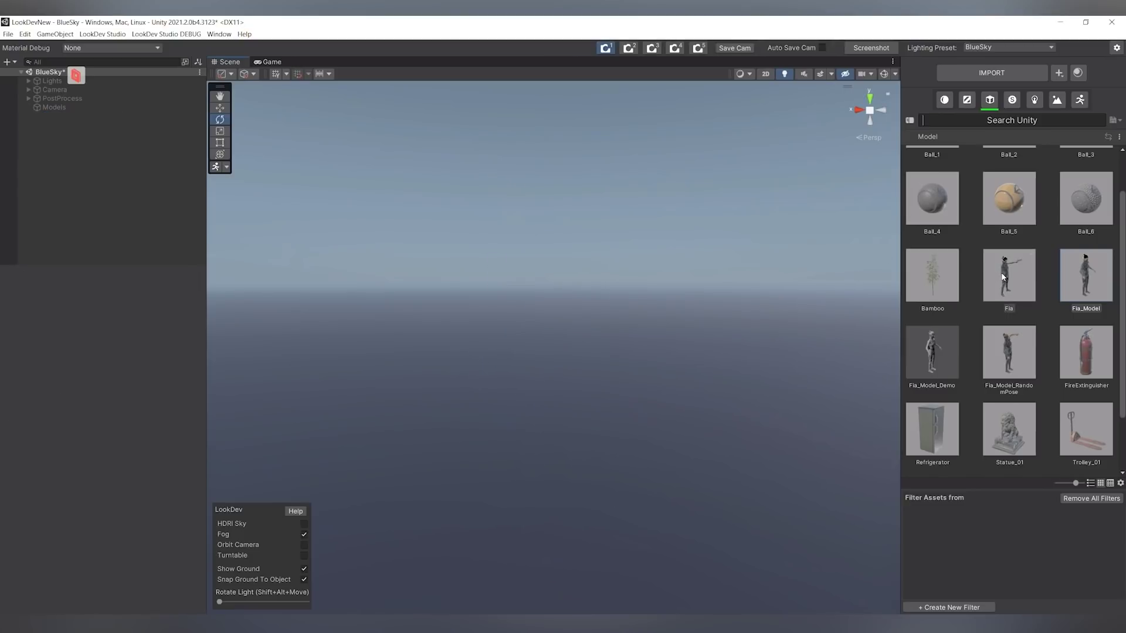
left_click_drag(1003, 277, 480, 442)
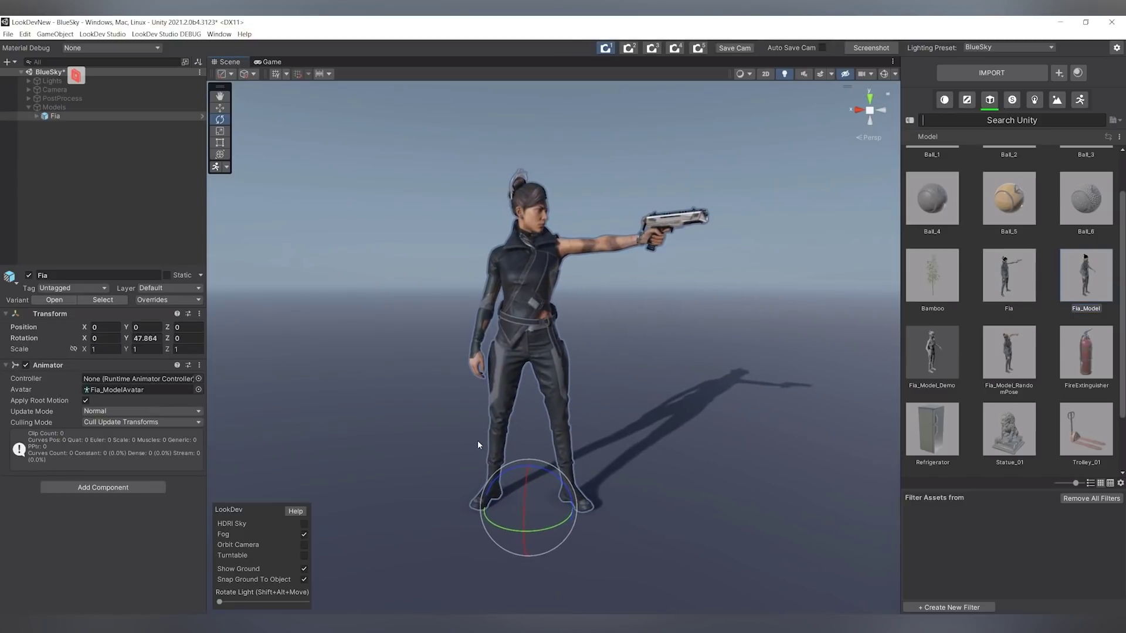
left_click_drag(748, 293, 620, 284, "alt")
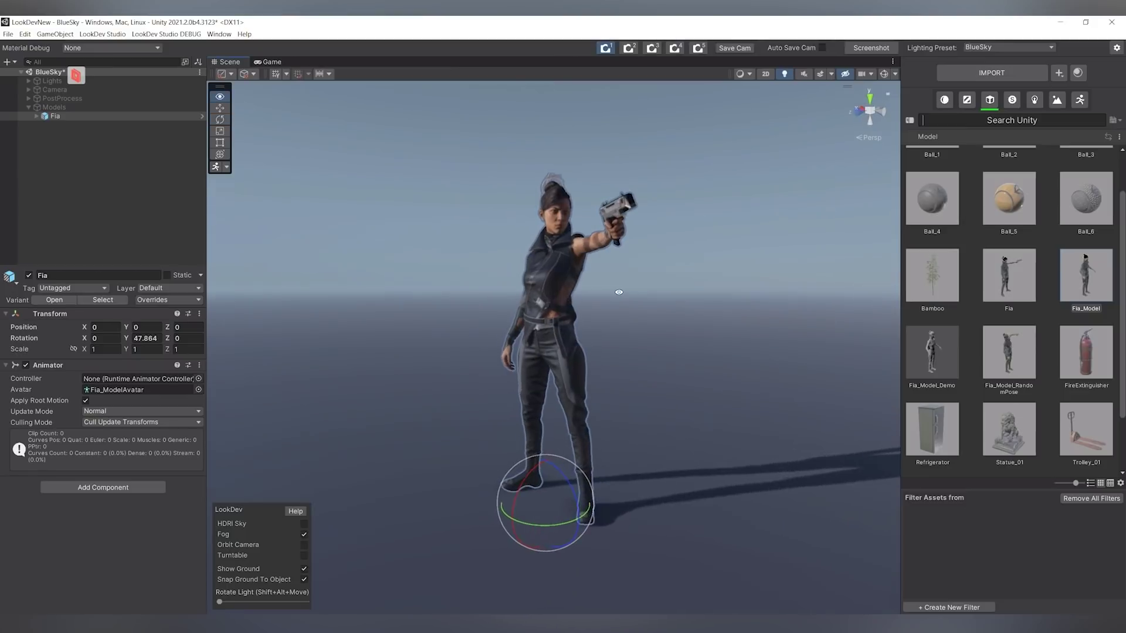
left_click(653, 267)
scroll(681, 346, "up", 4)
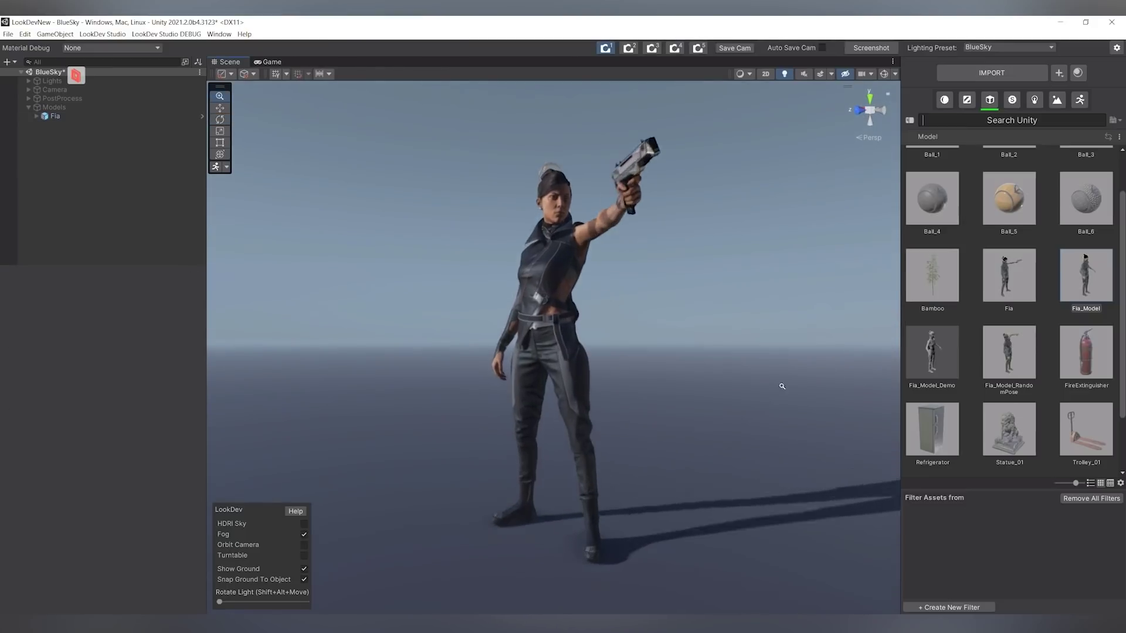
mouse_move(683, 347)
left_mouse_down("alt")
mouse_move(686, 359)
mouse_move(688, 336)
left_mouse_up("alt")
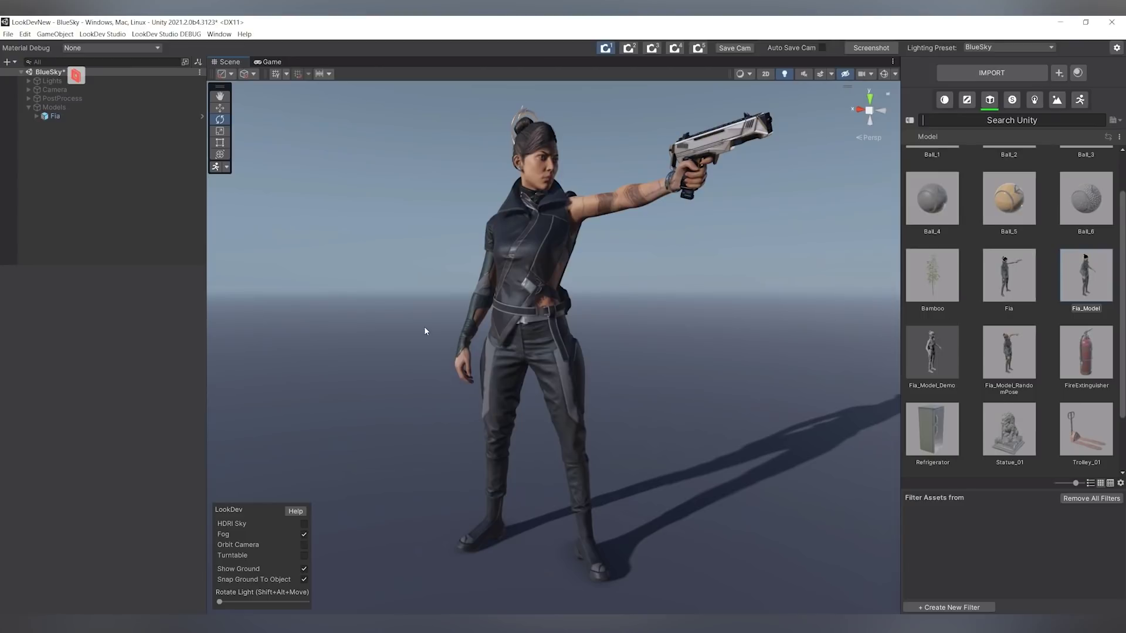
left_click_drag(445, 330, 430, 329, "alt")
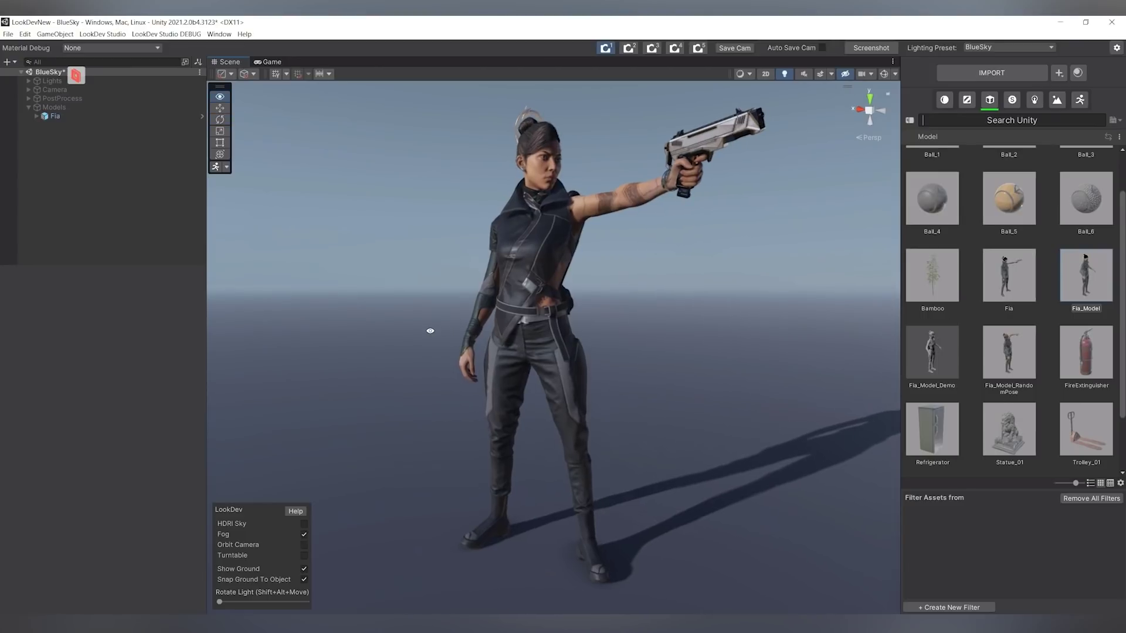
Preview the Orbit Camera and Turntable rotations around the Fia character
left_click(304, 545)
left_click(304, 546)
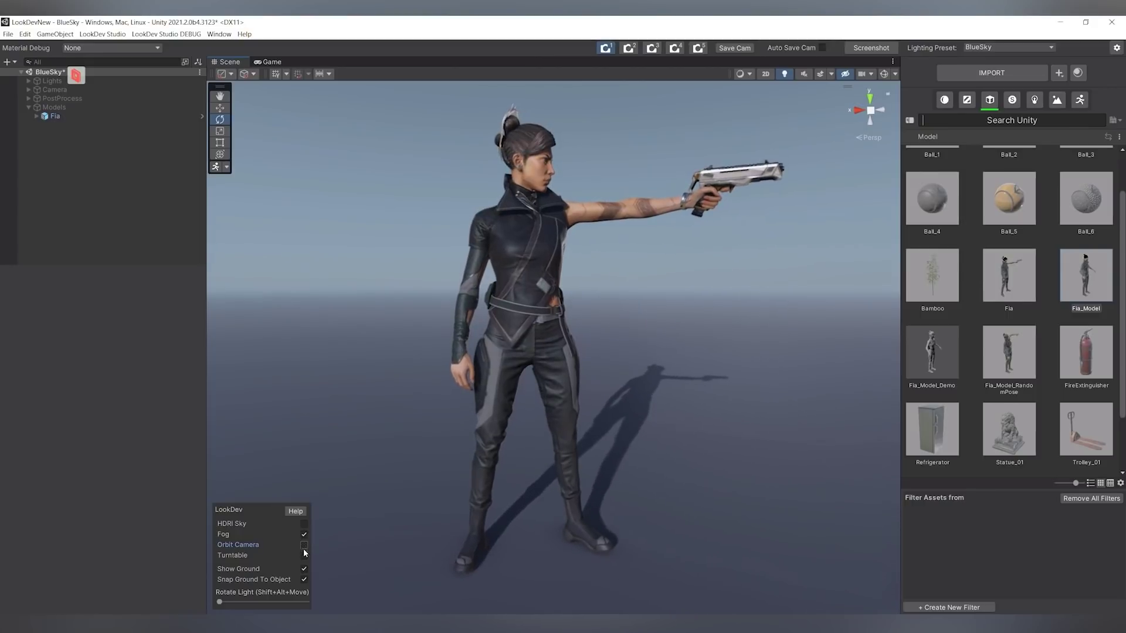
left_click(304, 555)
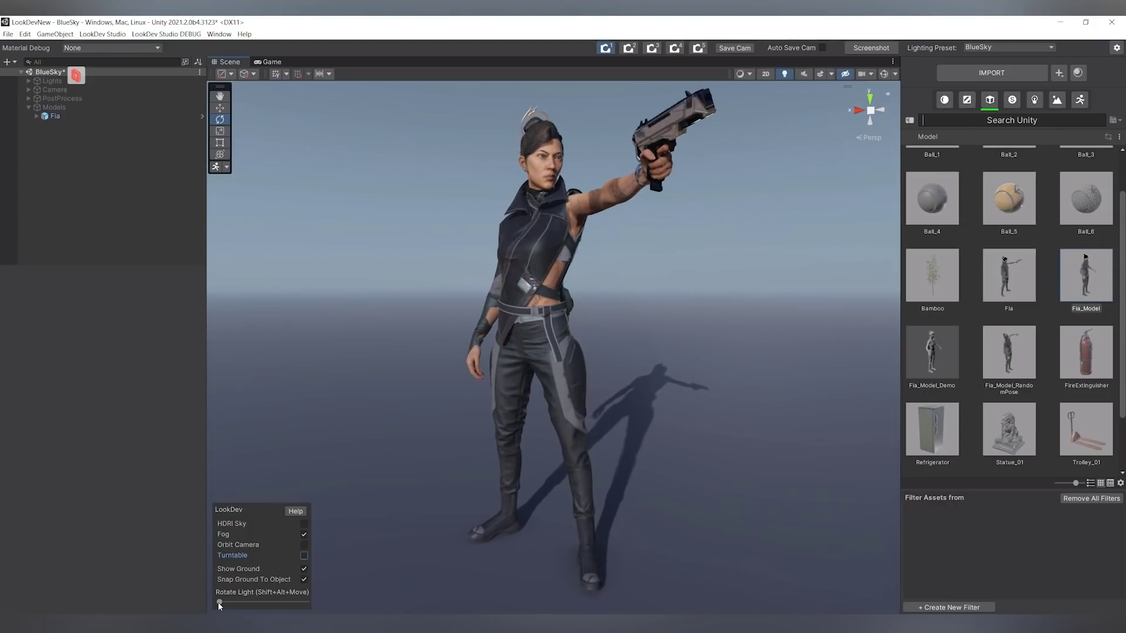
Rotate the scene light through its full range to the maximum setting
left_click_drag(220, 602, 307, 605)
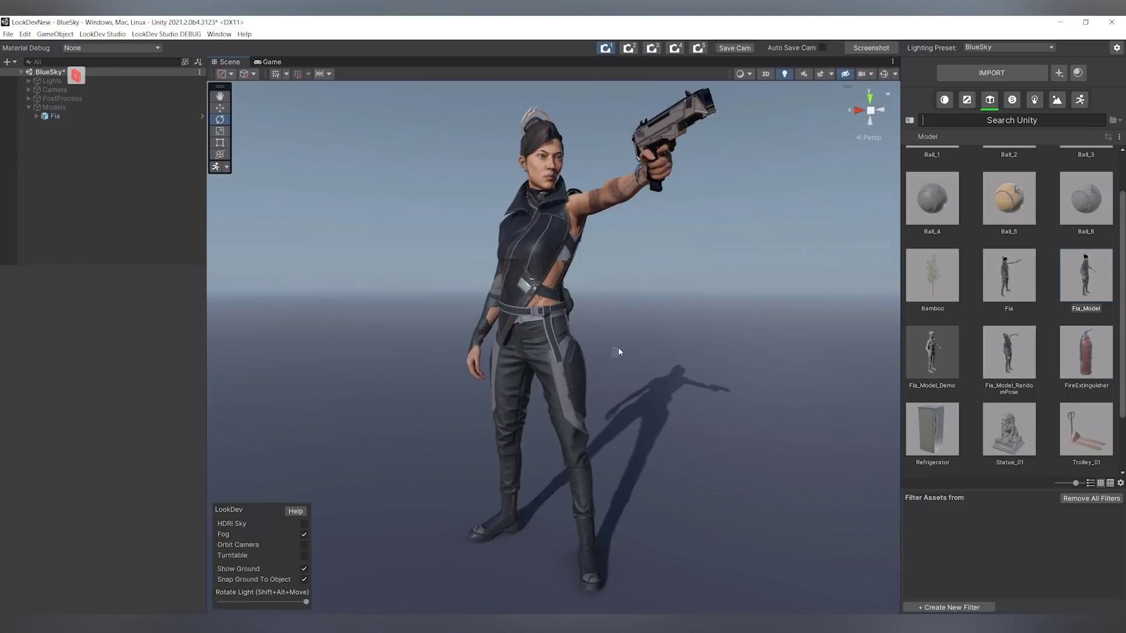
key("super")
key("super")
Try the Church, CityNight and GreenCave lighting presets and return to BlueSky
left_click(1004, 47)
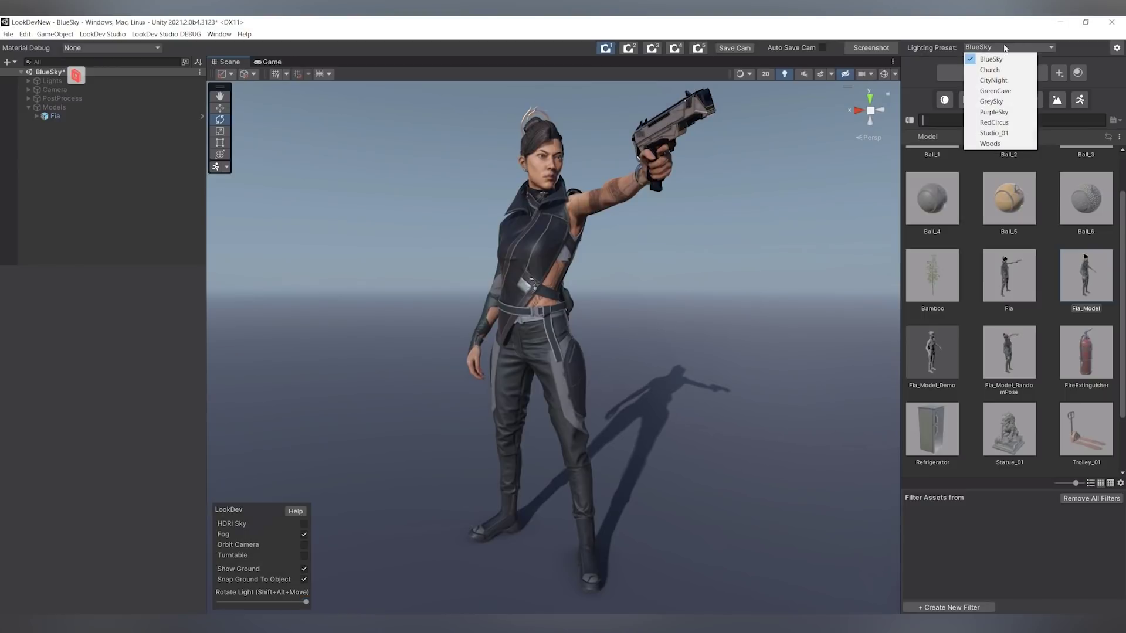
left_click(1002, 70)
left_click(988, 49)
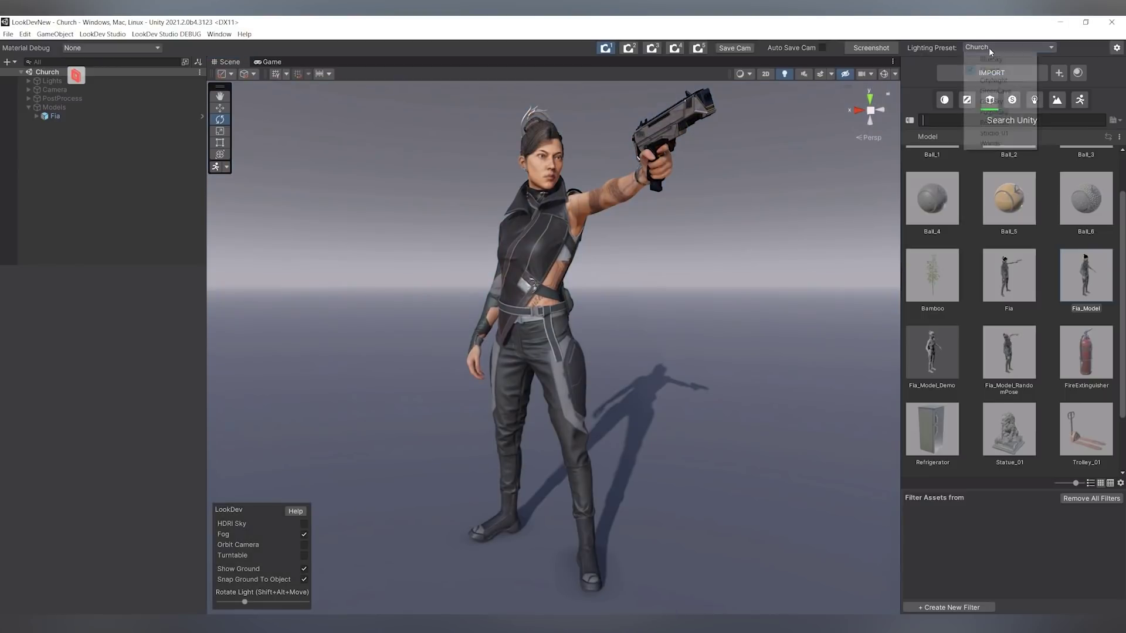
left_click(999, 81)
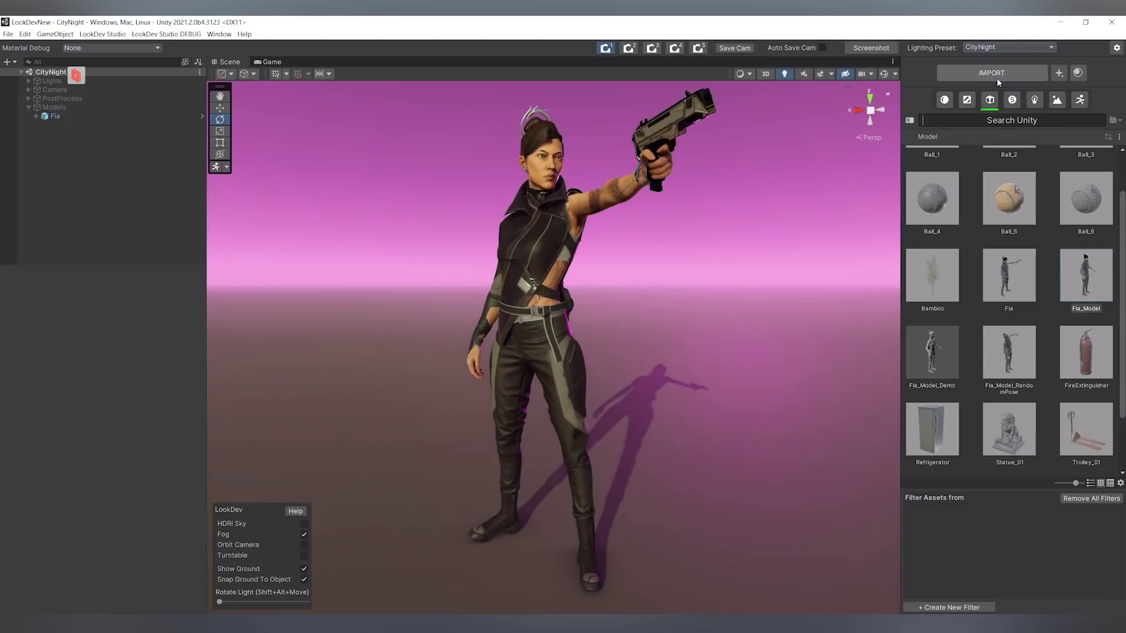
left_click(984, 50)
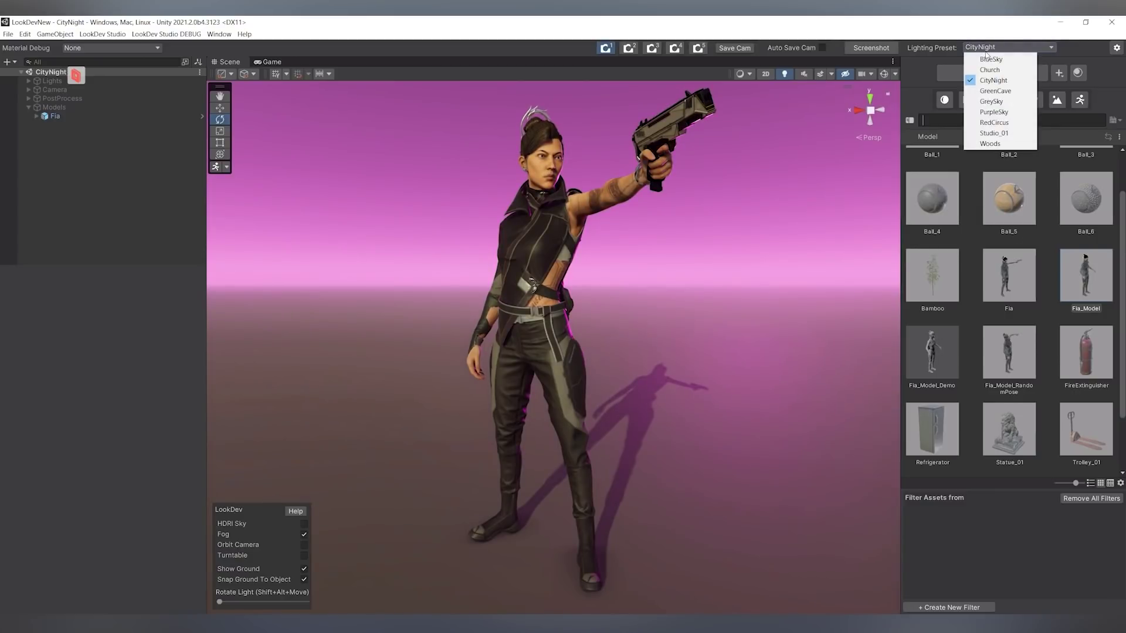
left_click(991, 91)
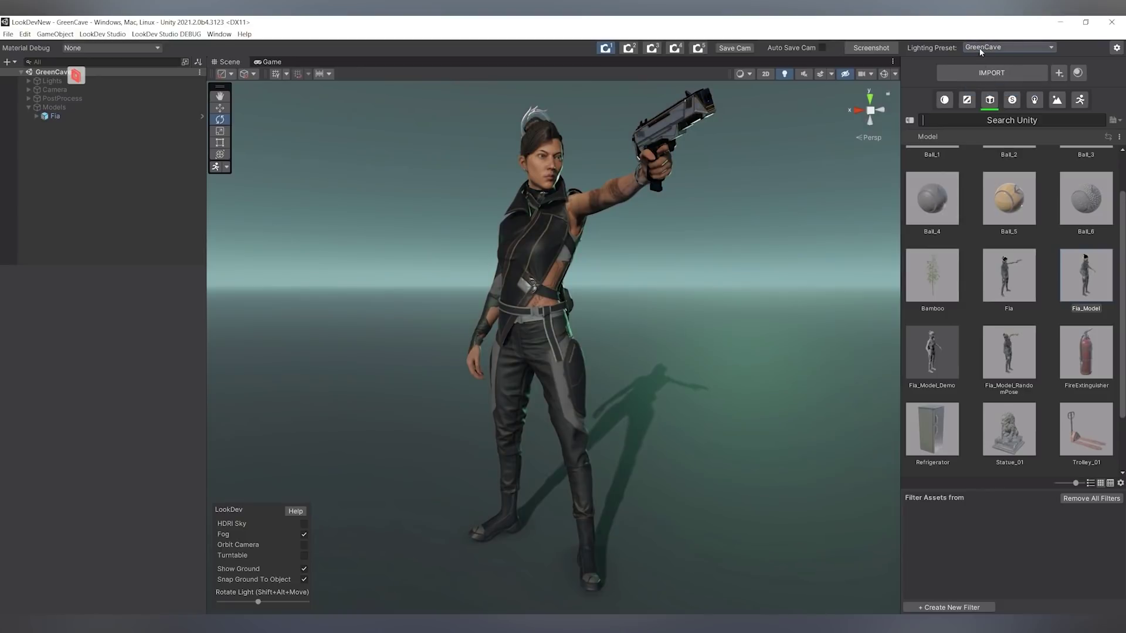
left_click(981, 51)
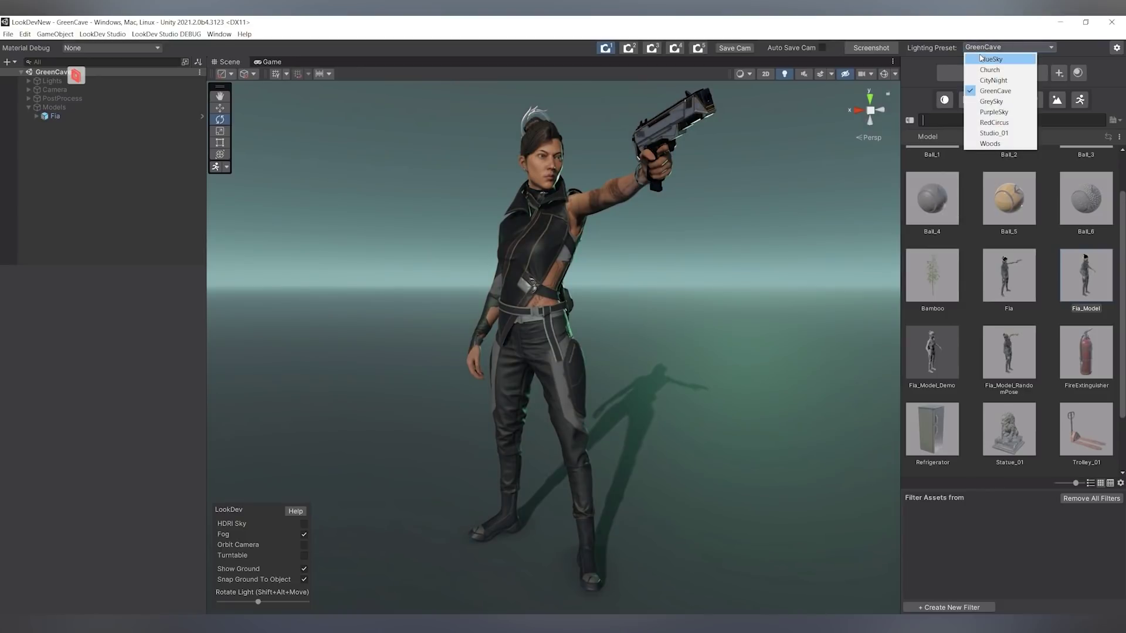
left_click(980, 58)
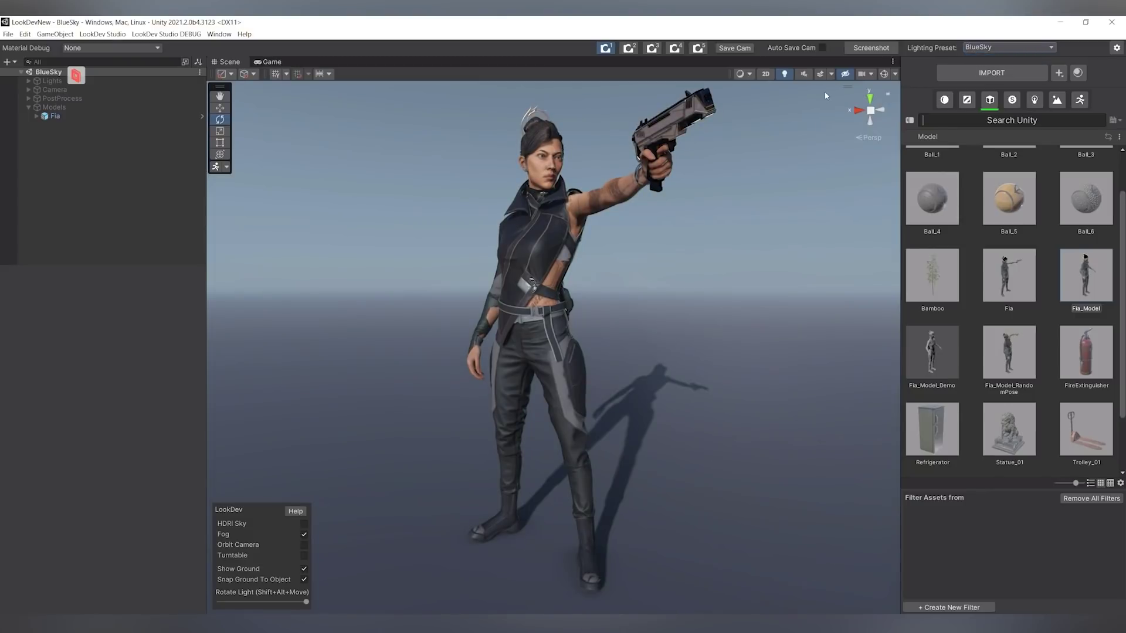
Narrow the scene camera's field of view and reframe the whole Fia character from the front
left_click(863, 73)
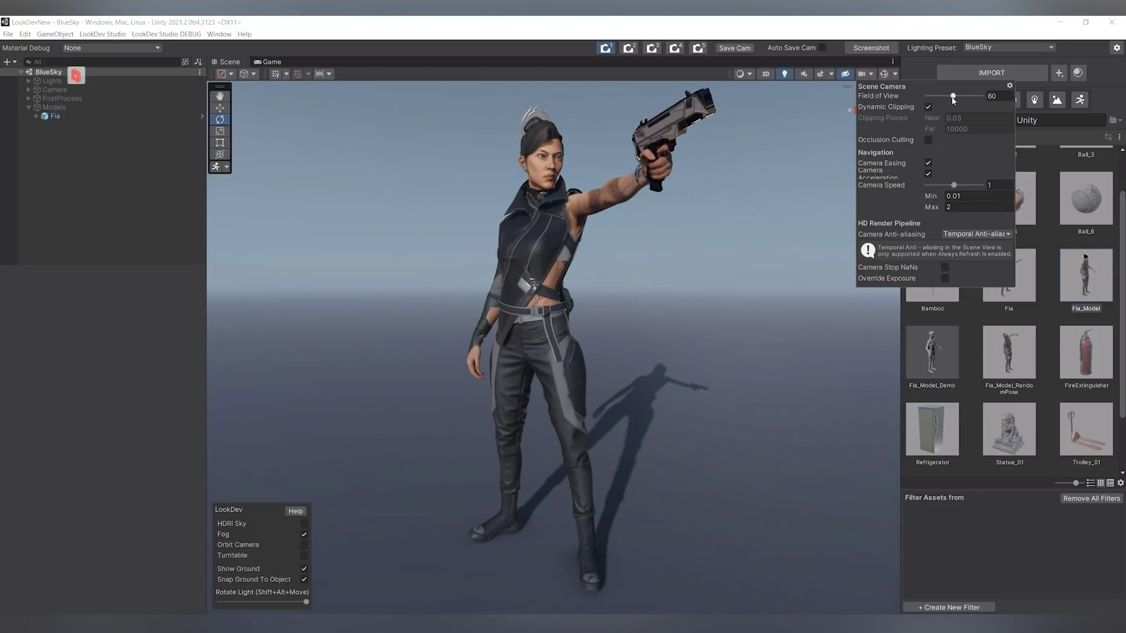
left_click_drag(953, 100, 939, 100)
right_click_drag(664, 284, 424, 196, "alt")
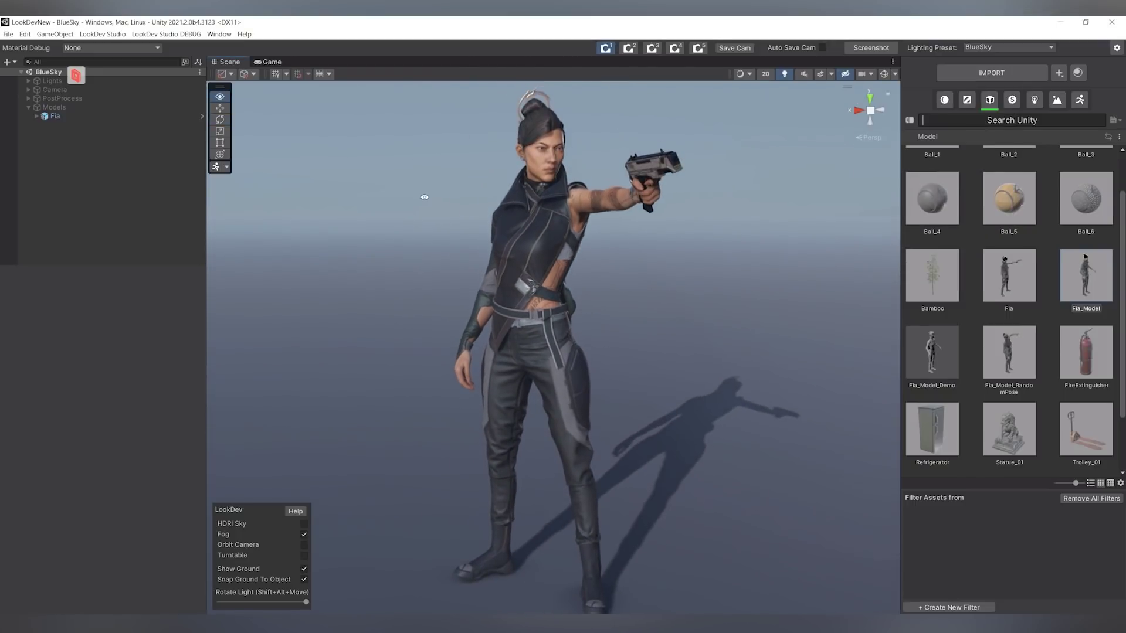
left_click_drag(424, 196, 451, 194, "alt")
left_click(371, 294)
key("f")
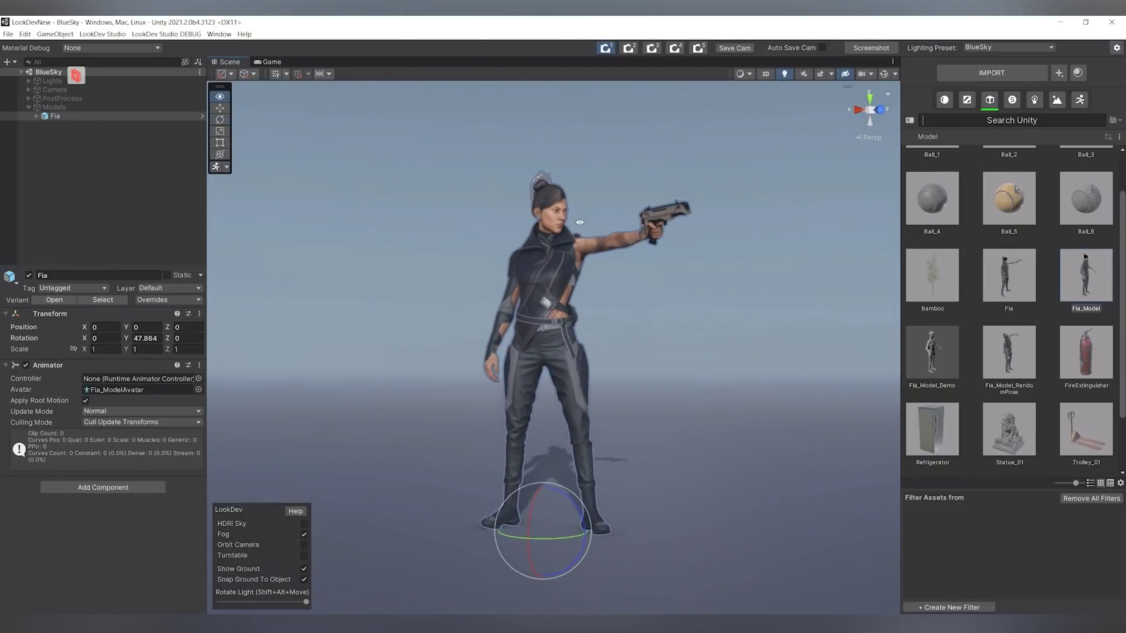
left_click_drag(578, 221, 517, 301, "alt")
right_click_drag(517, 300, 571, 302, "alt")
left_click_drag(572, 302, 676, 323, "alt")
left_click(762, 241)
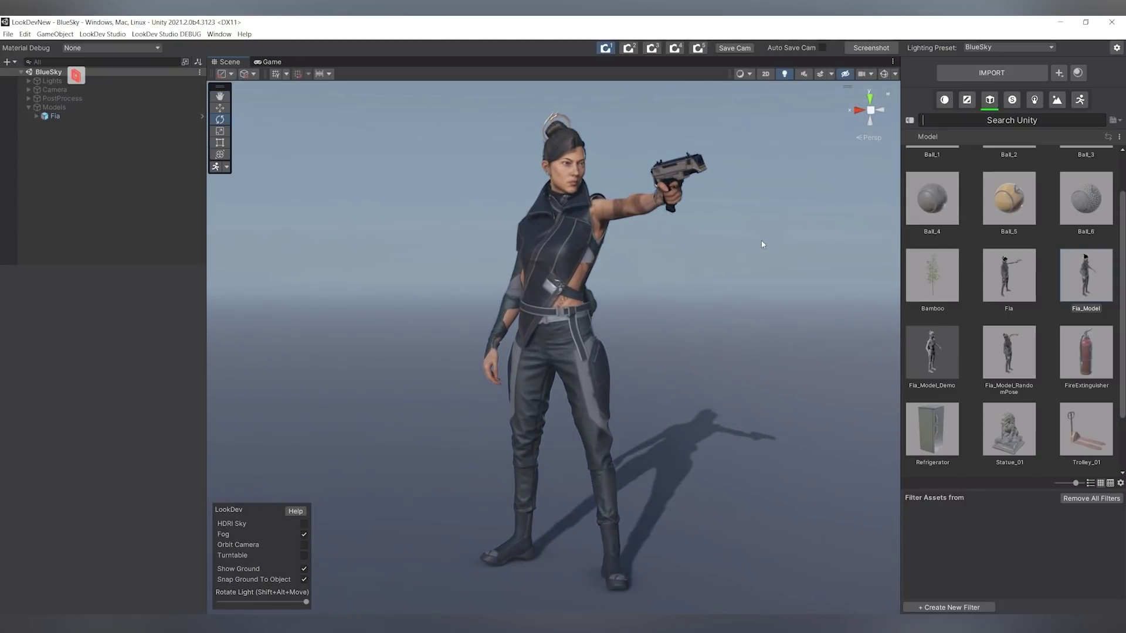
Examine the properties of the Directional light under Lights and the Lens camera under Camera
left_click(28, 82)
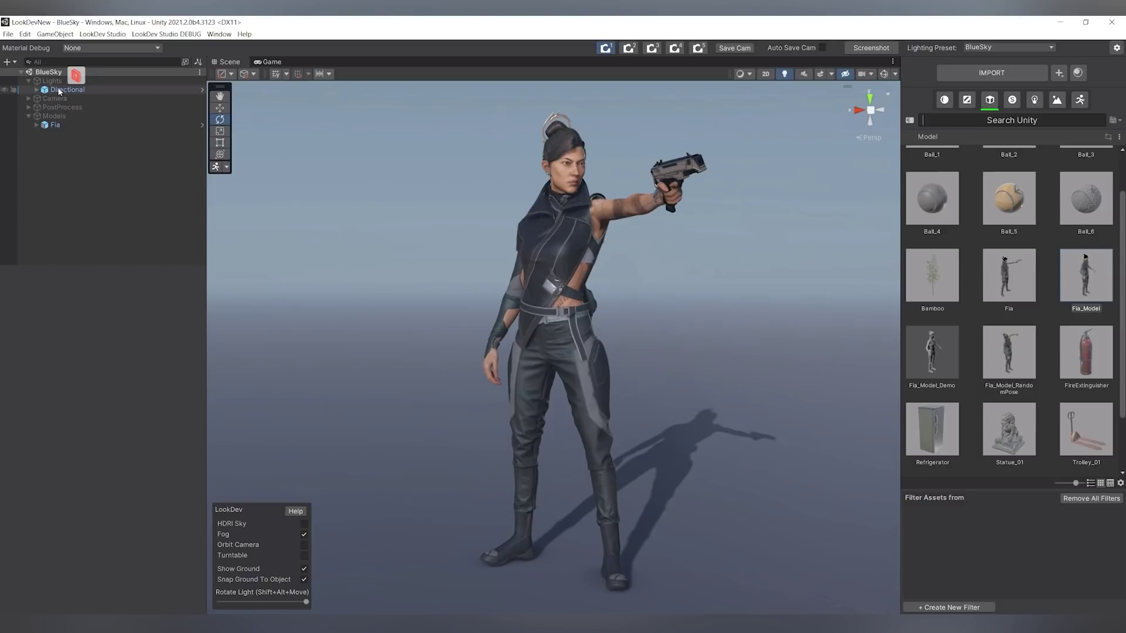
left_click(51, 91)
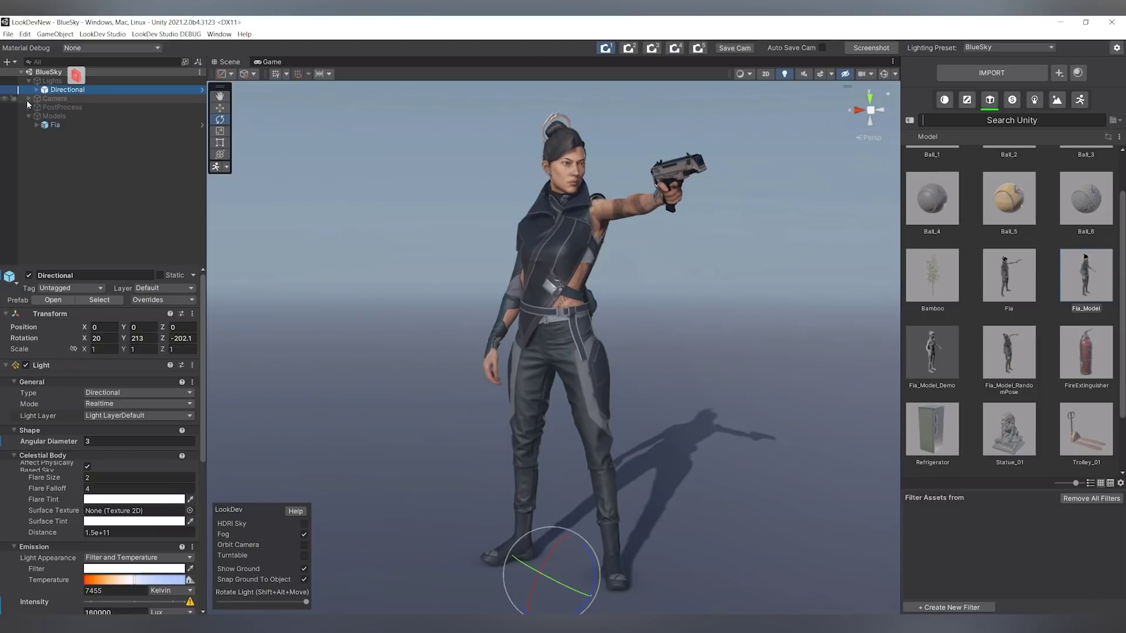
left_click(28, 99)
left_click(54, 99)
left_click(56, 108)
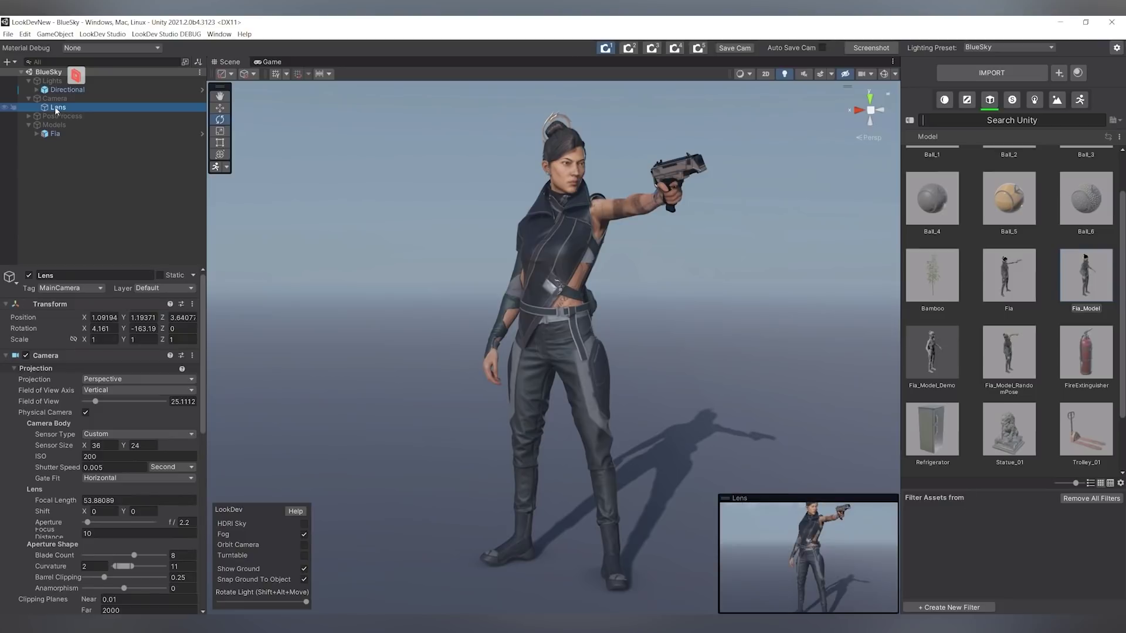
key("Up")
key("Up")
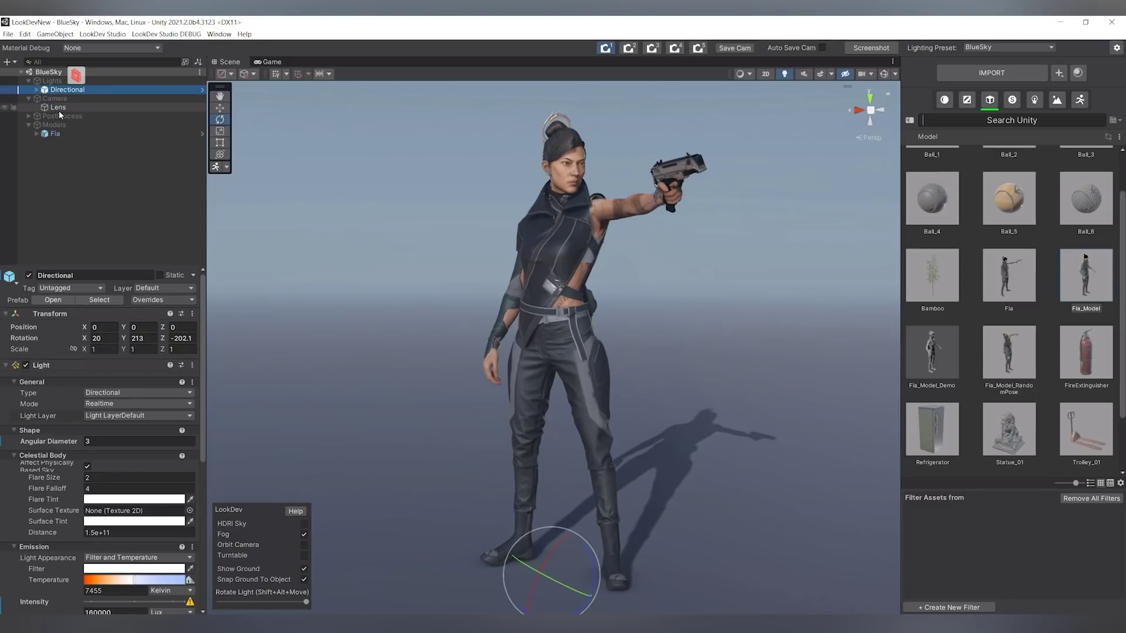
left_click(58, 108)
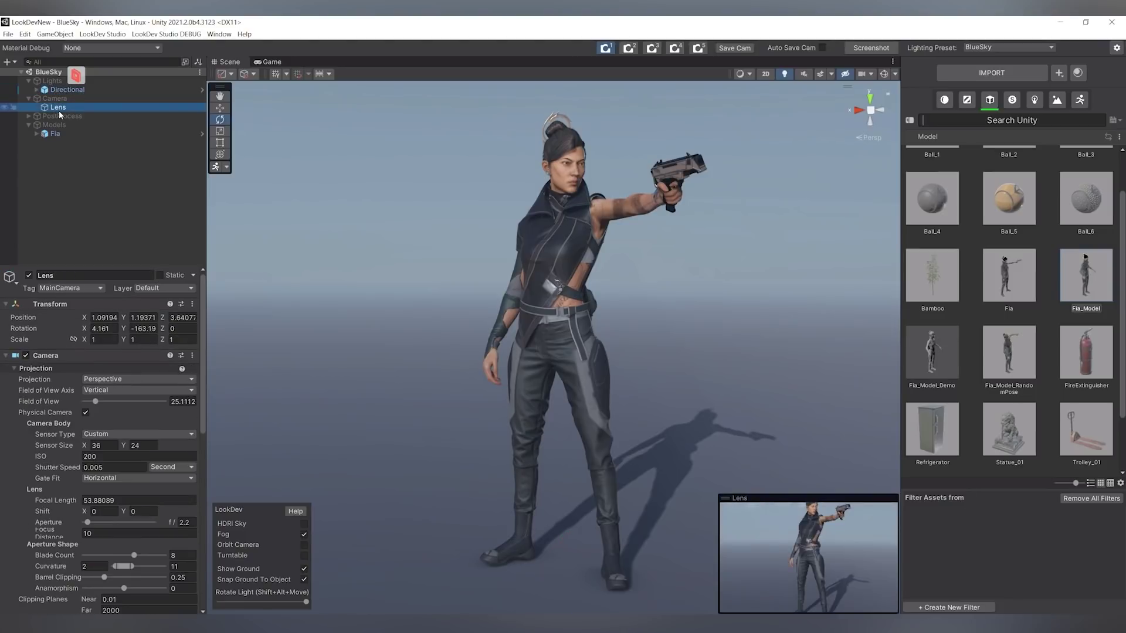
Examine the volume overrides of GlobalVolume under PostProcess, including Tonemapping
left_click(28, 116)
left_click(94, 131)
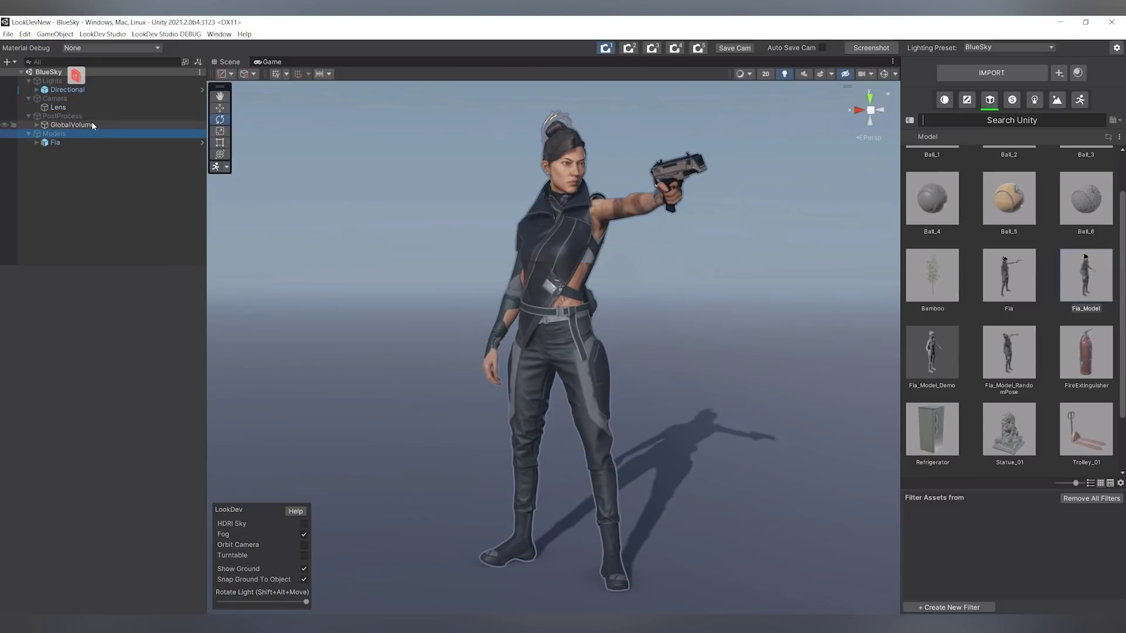
left_click(92, 125)
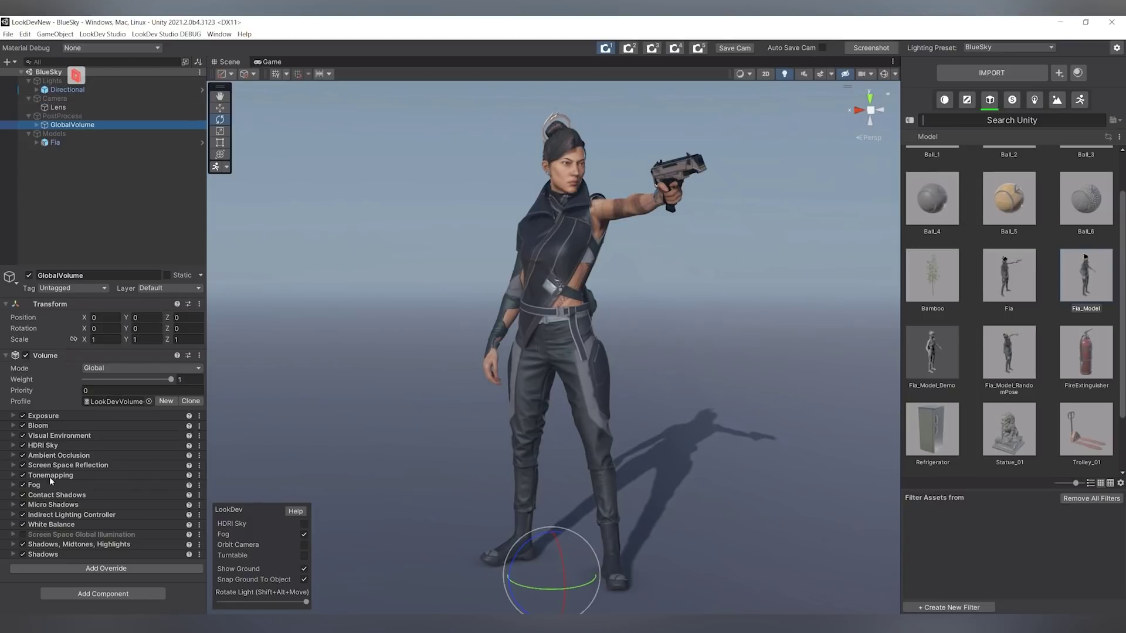
left_click(33, 476)
left_click(23, 476)
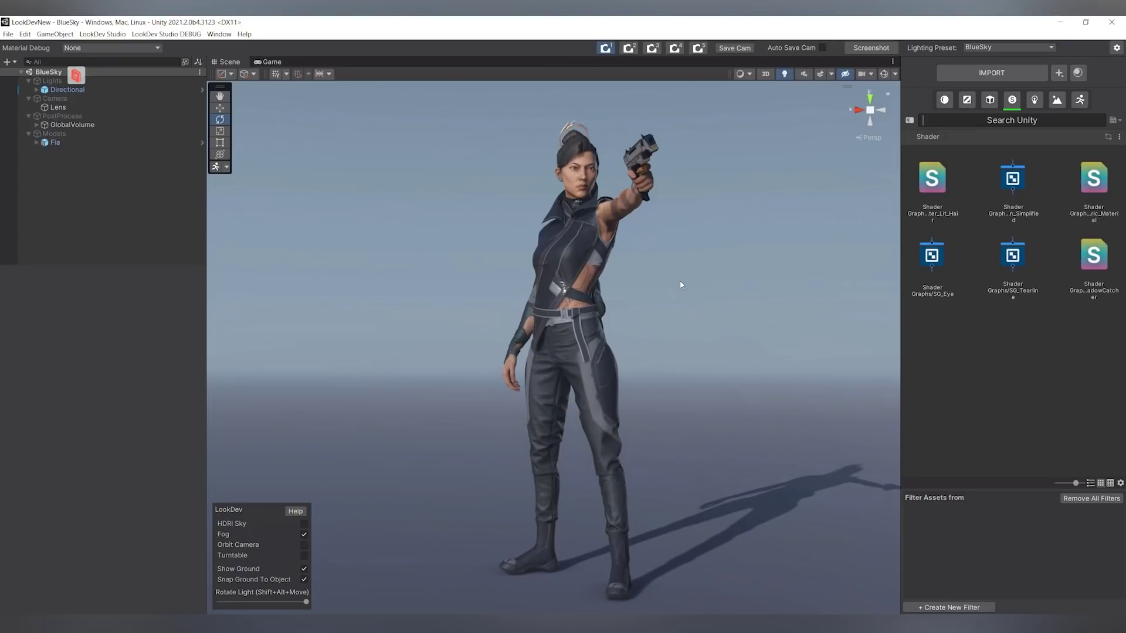
key("alt")
left_click_drag(672, 281, 703, 276, "alt")
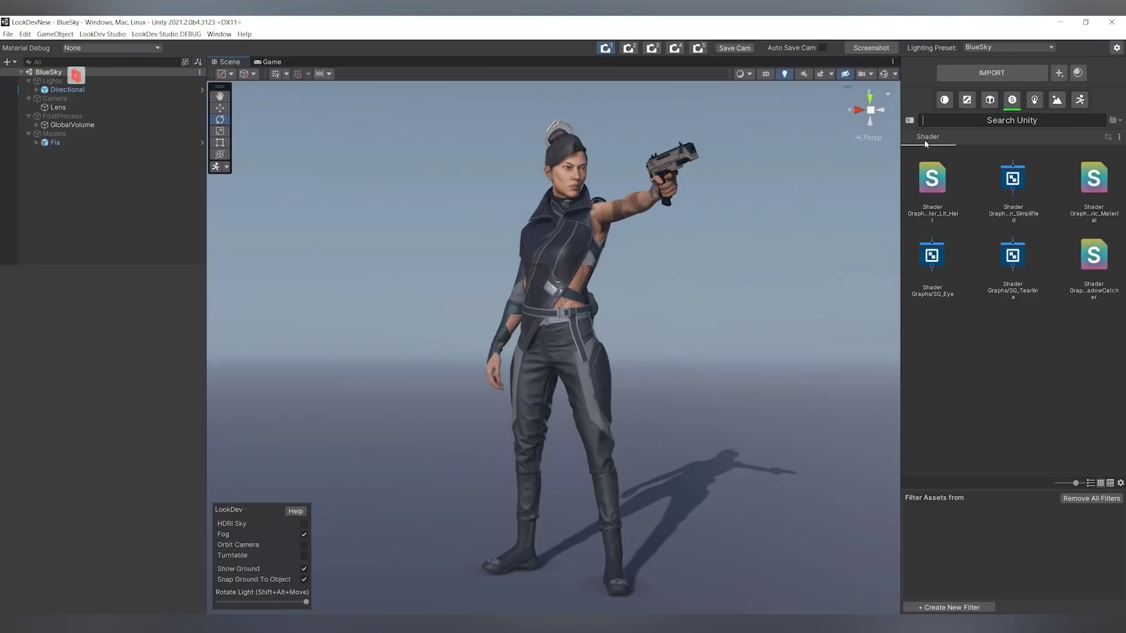
Browse the texture and light assets and add the 3 Point Light to the scene
left_click(988, 101)
left_click(965, 100)
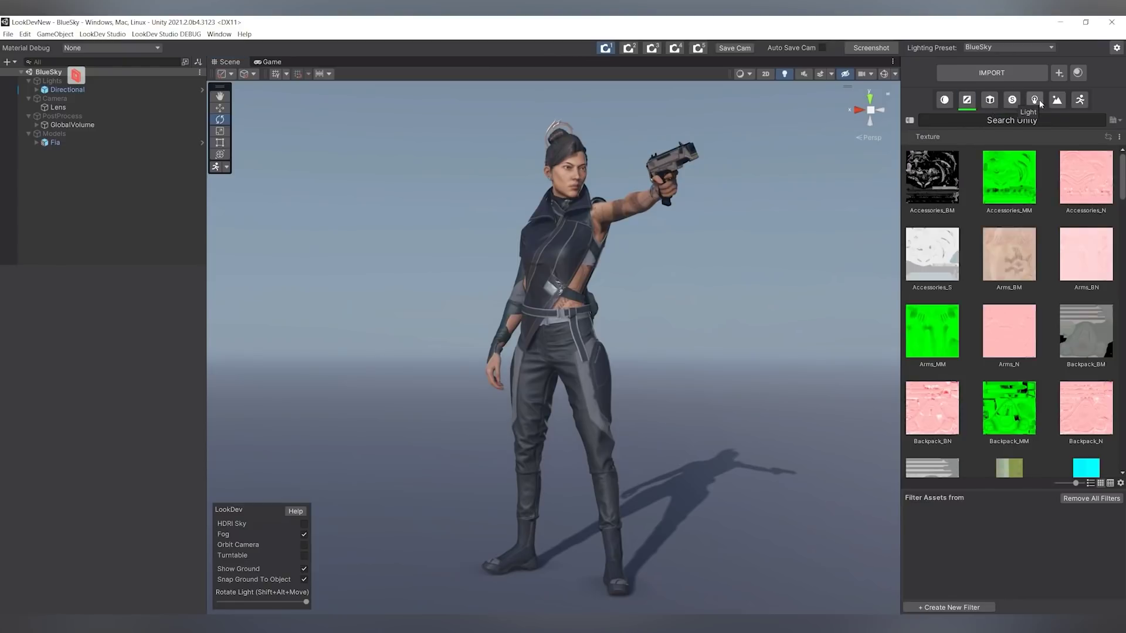
left_click(1035, 101)
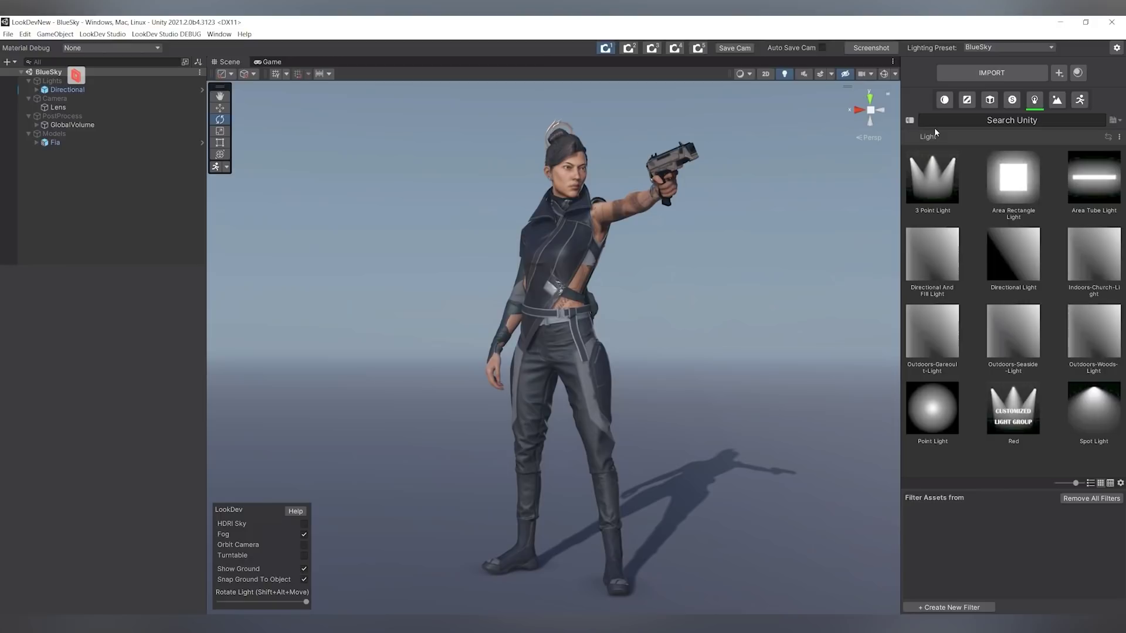
mouse_move(941, 193)
left_click(1015, 189)
left_click_drag(947, 194, 660, 554)
left_click_drag(657, 548, 657, 536)
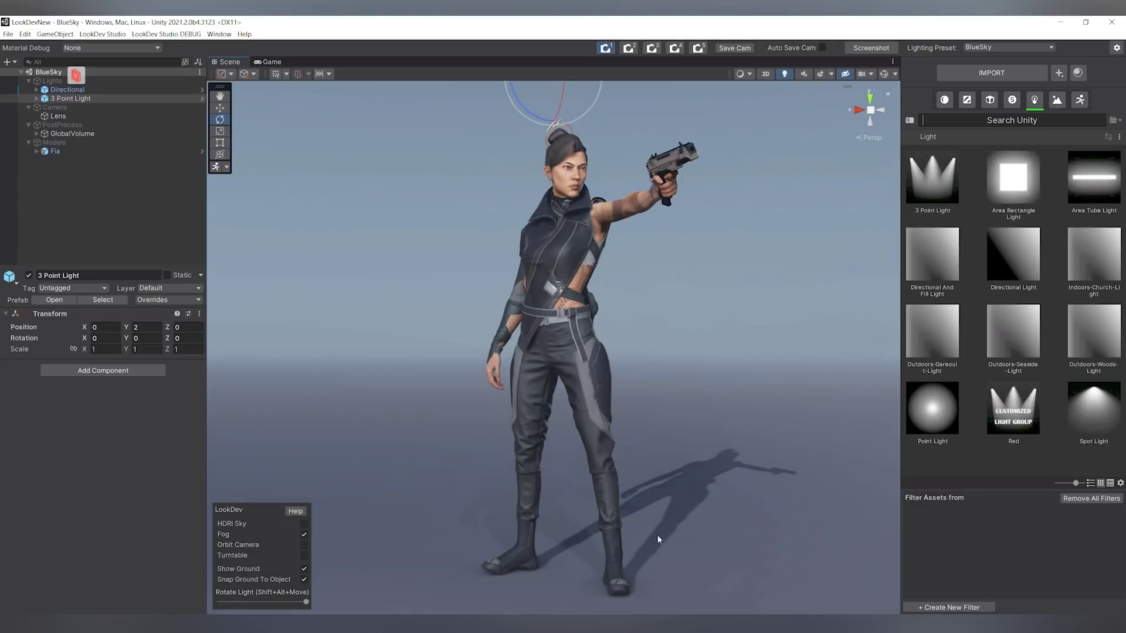
Delete the Directional light and slightly rotate the 3 Point Light to about -0.5 on X and -1.1 on Y
left_click(64, 90)
key("Delete")
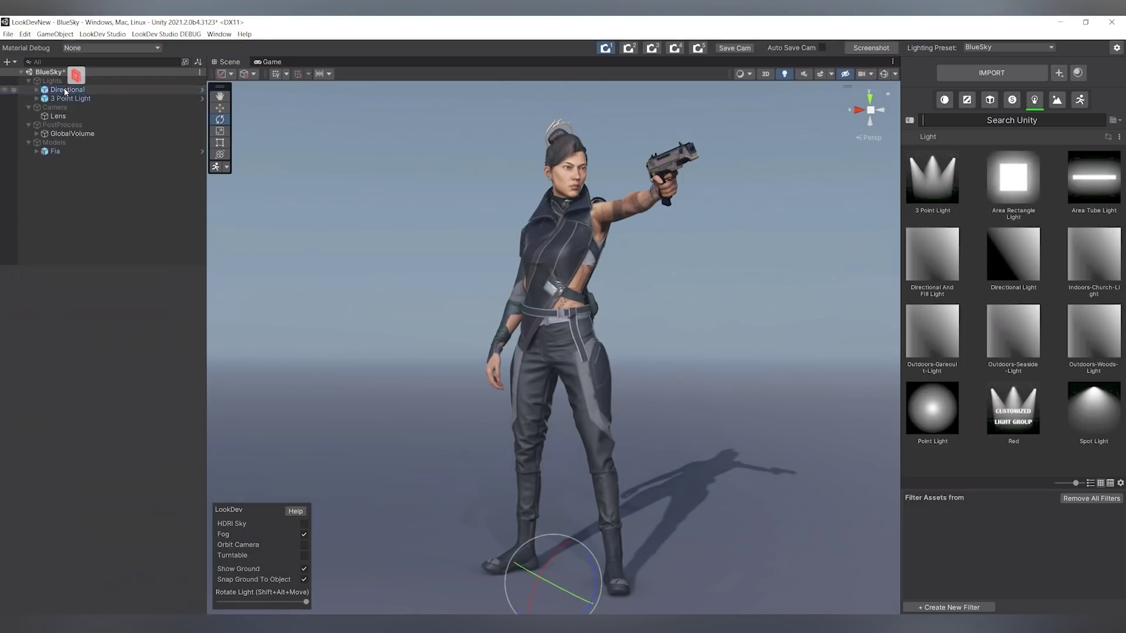
left_click(64, 88)
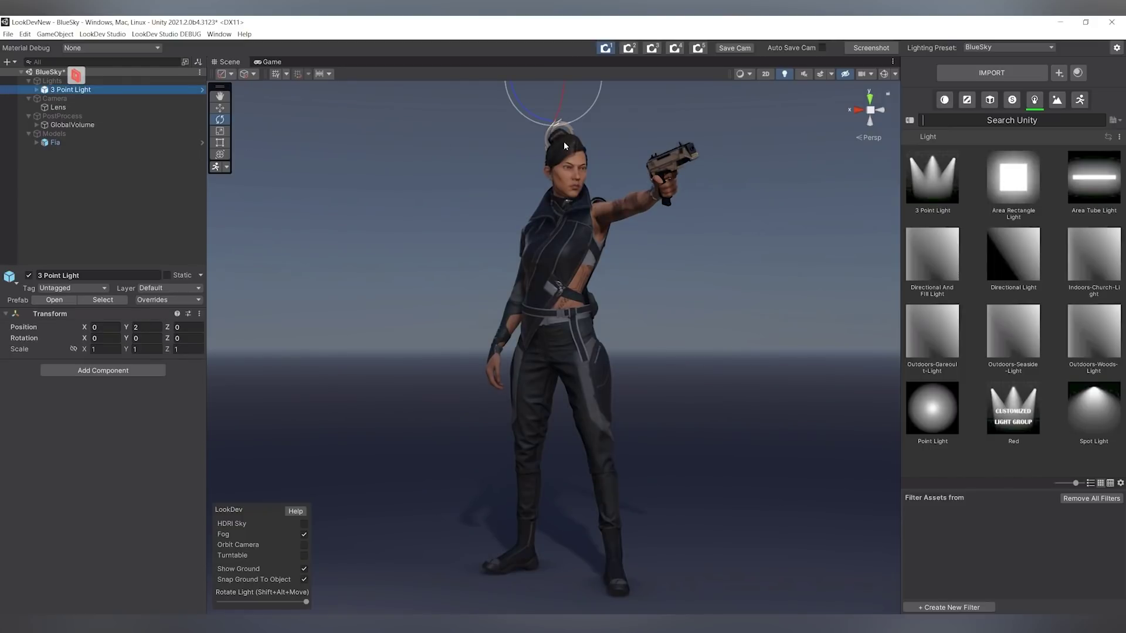
left_click_drag(564, 143, 572, 199, "alt")
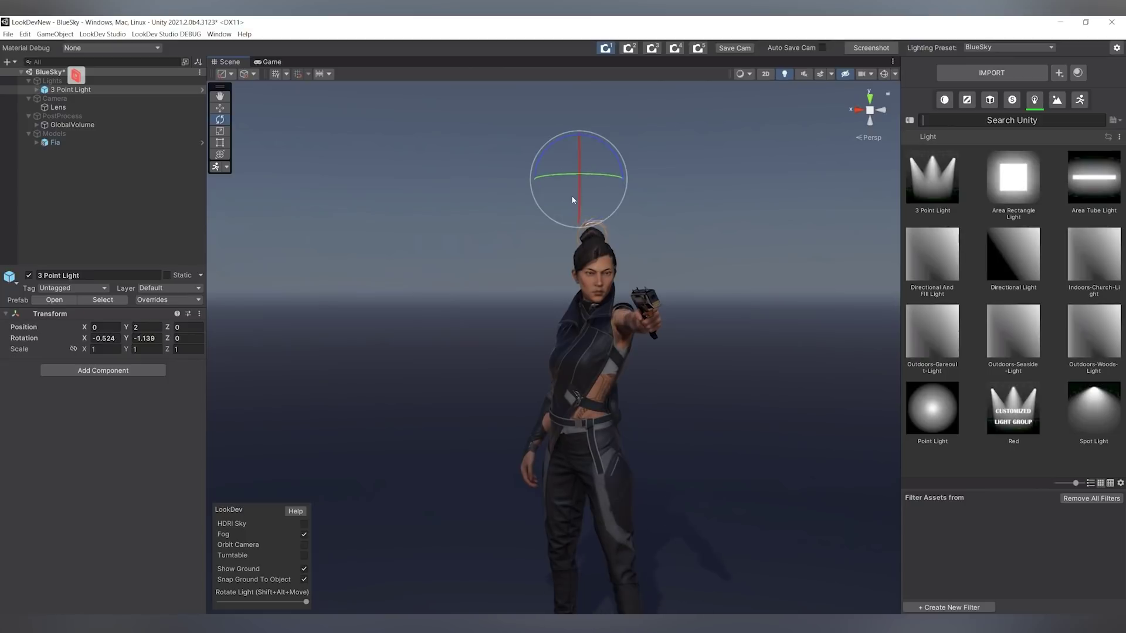
Raise the intensity of the 3 Point Light's Spot key Light to 23.4 EV 100
left_click(36, 90)
left_click(65, 99)
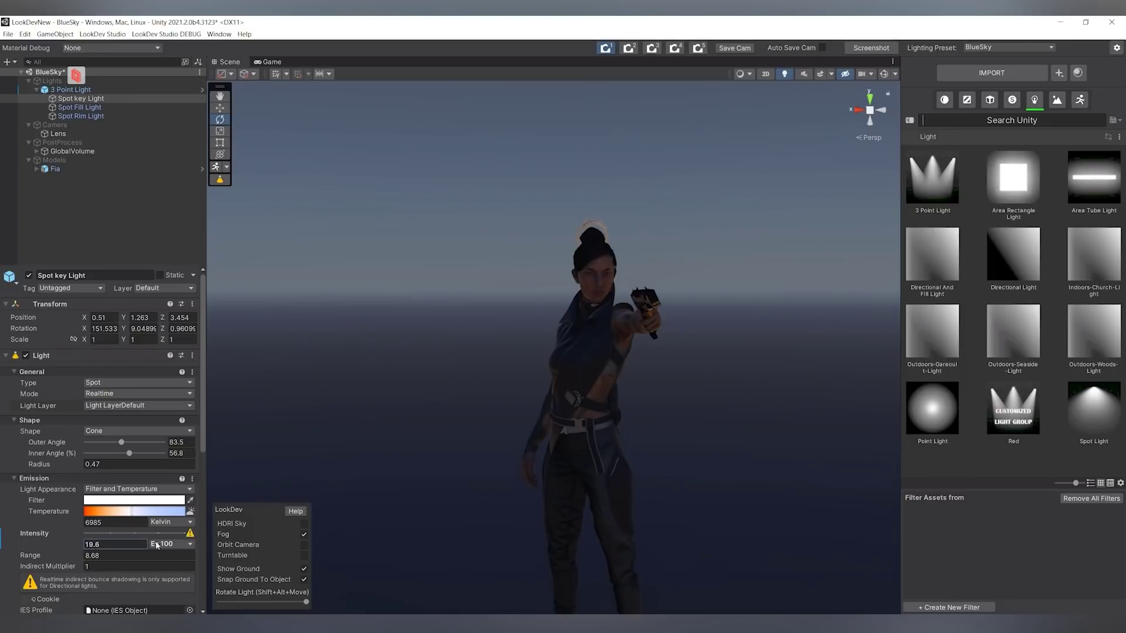
left_click_drag(156, 543, 169, 544)
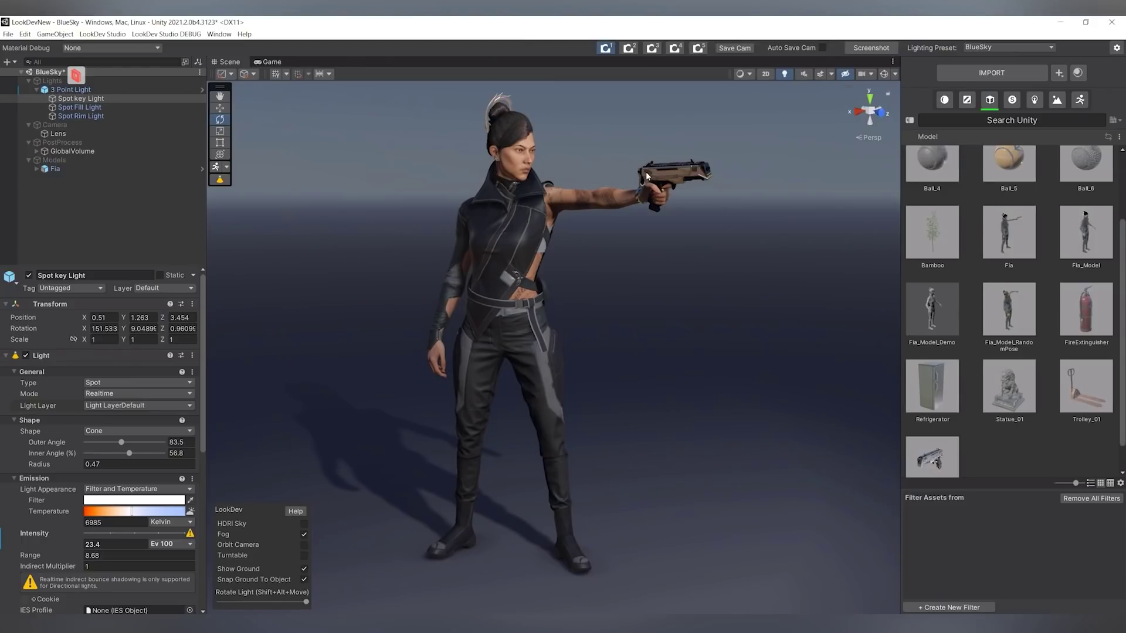
Select the whole Weapon object in Fia's outstretched hand and deactivate it
left_click(645, 171)
left_click(646, 173)
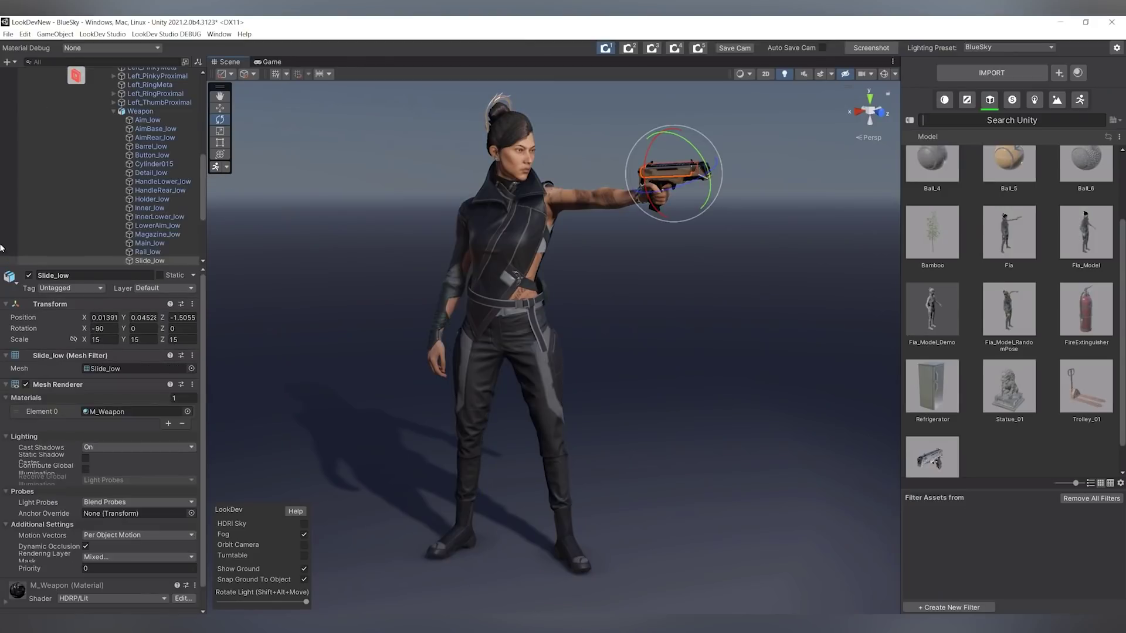
left_click(140, 111)
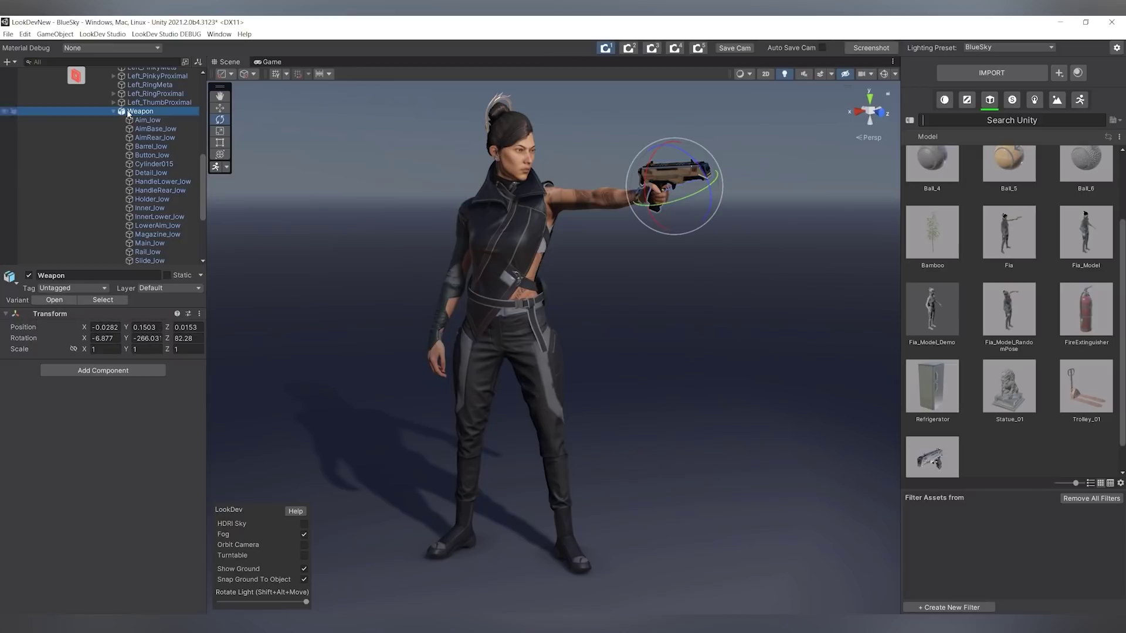
left_click(28, 274)
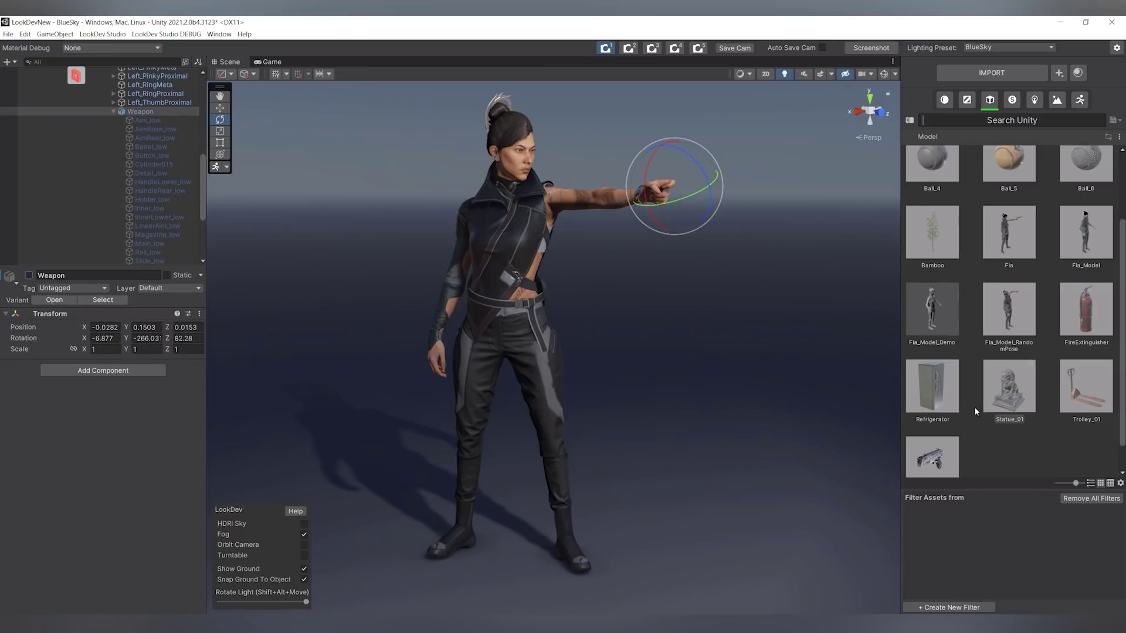
Add the Refrigerator model and place it in front of Fia's outstretched hand at about X -0.226, Z 1.107, turned about 143.4° on Y
left_click_drag(937, 390, 645, 445)
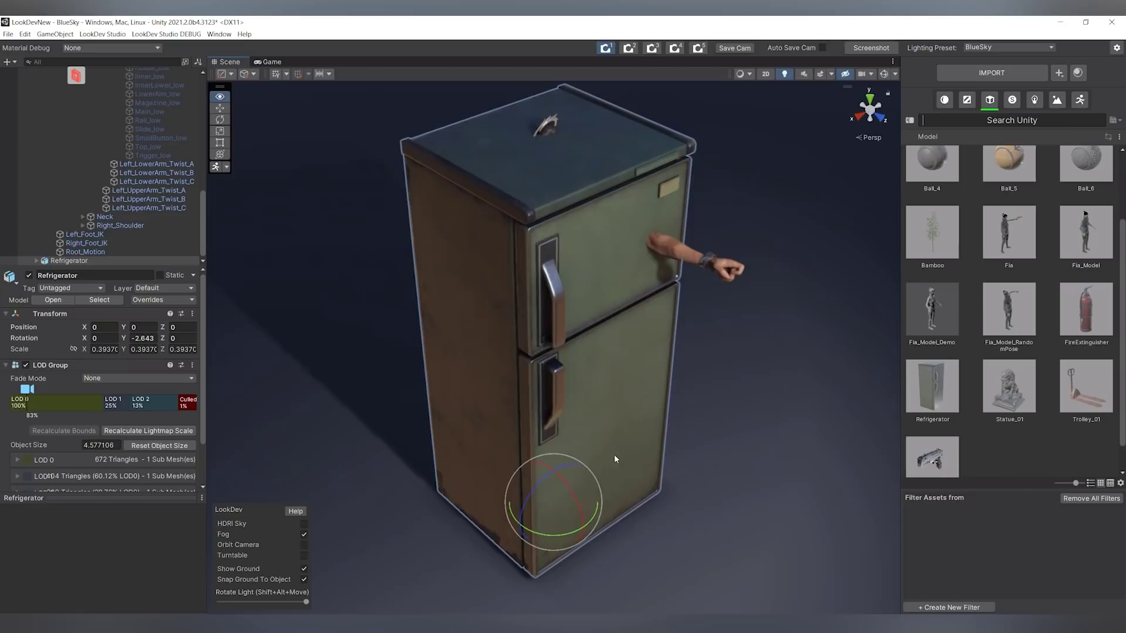
left_click_drag(568, 537, 344, 486)
key("w")
left_click_drag(567, 512, 777, 581)
left_click_drag(671, 438, 836, 366, "alt")
left_click_drag(727, 503, 762, 517)
left_click_drag(745, 469, 691, 413, "alt")
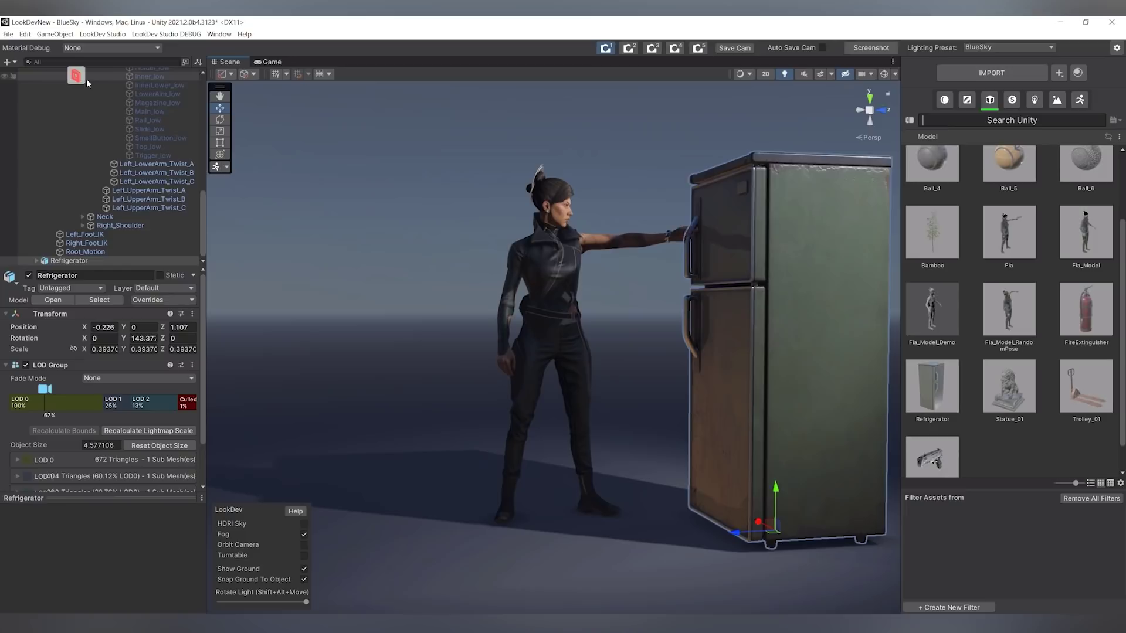
Rotate the 3 Point Light to about 54.9° on Y so it lights Fia and the refrigerator
left_click_drag(207, 223, 204, 218)
scroll(129, 156, "up", 10)
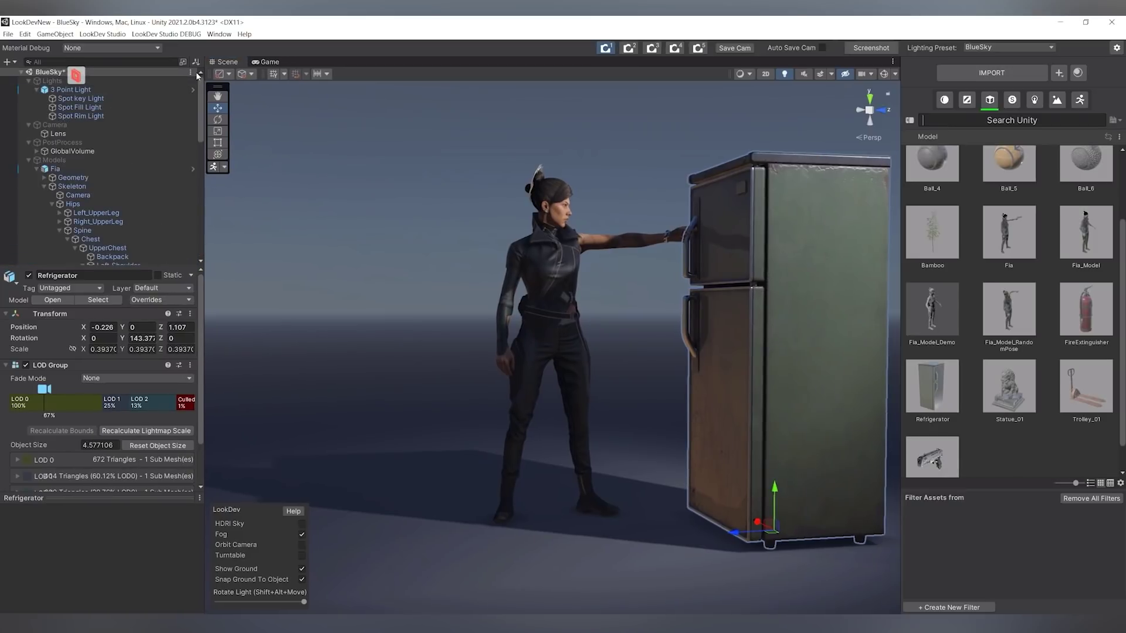
left_click(65, 89)
key("e")
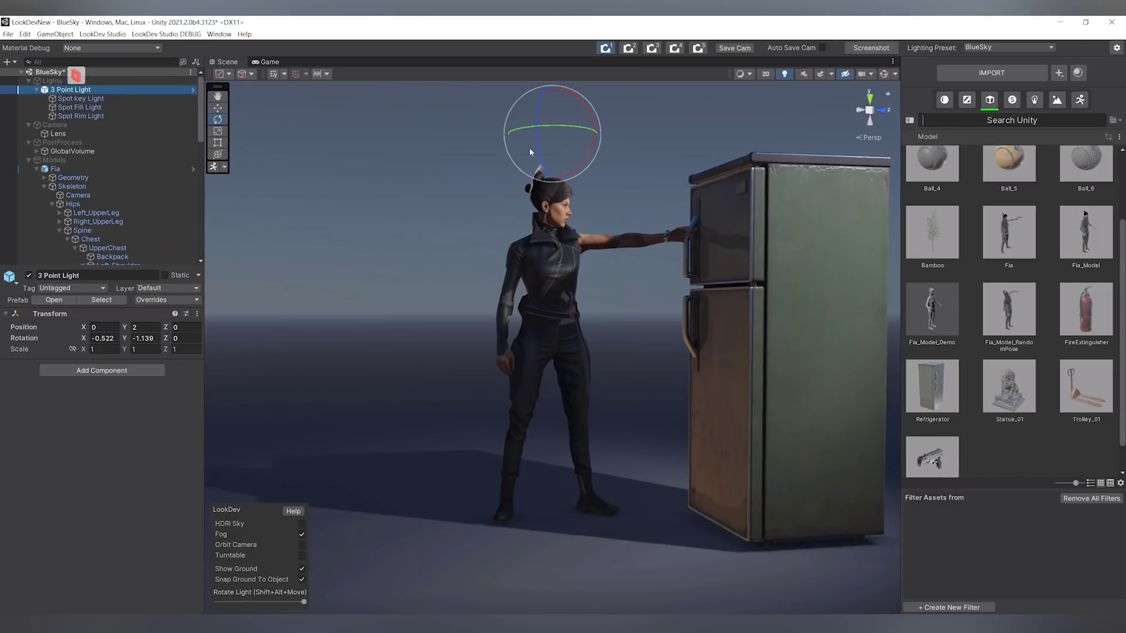
left_click_drag(572, 130, 503, 134)
left_click_drag(591, 299, 699, 238, "alt")
scroll(658, 299, "up", 4, "alt")
middle_click_drag(699, 237, 608, 330)
left_click_drag(607, 329, 551, 327, "alt")
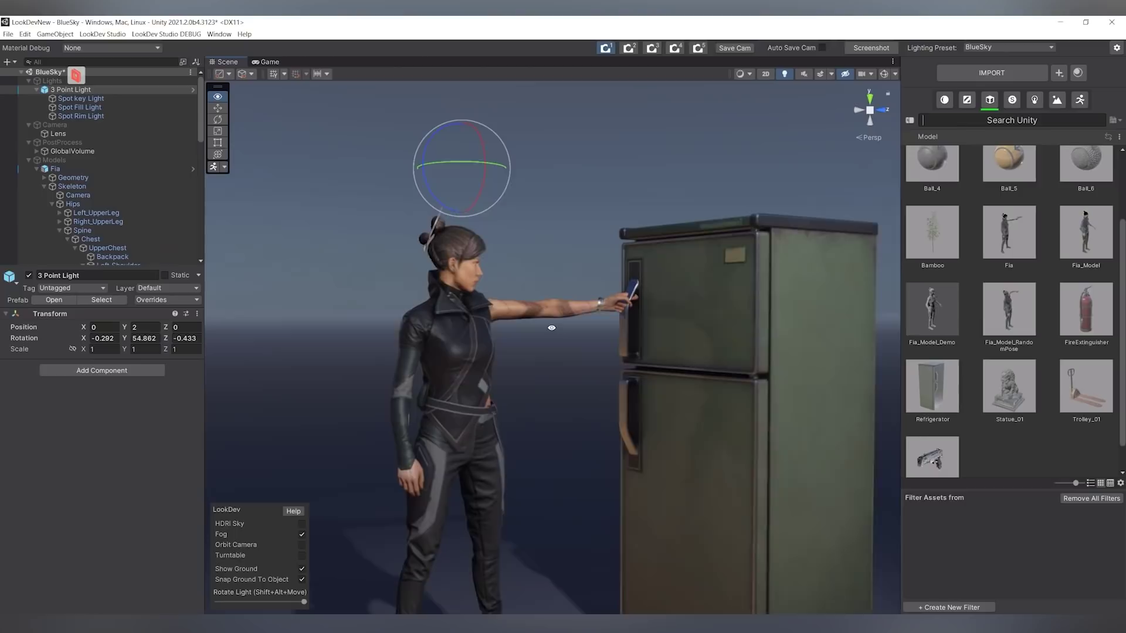
right_click_drag(550, 326, 792, 384, "alt")
left_click_drag(791, 385, 636, 252, "alt")
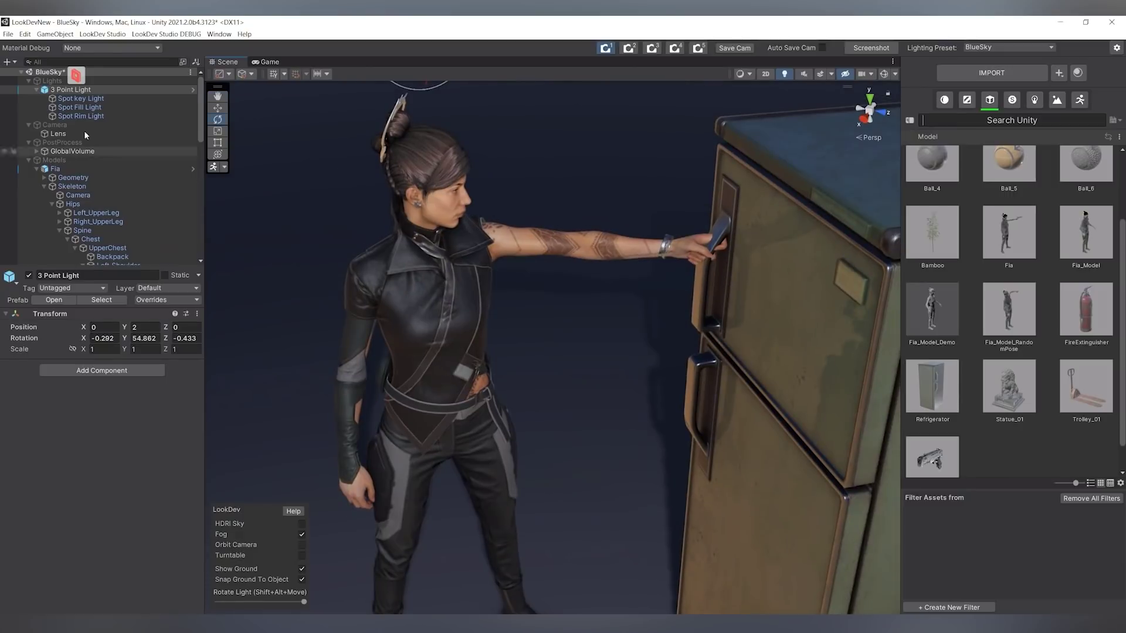
Rotate Fia's Left_Hand bone to about X 0.1, Y 68.3, Z -5.6 to turn the hand toward the refrigerator handle
scroll(120, 217, "down", 3)
scroll(123, 217, "down", 1)
left_click(125, 207)
scroll(125, 208, "down", 1)
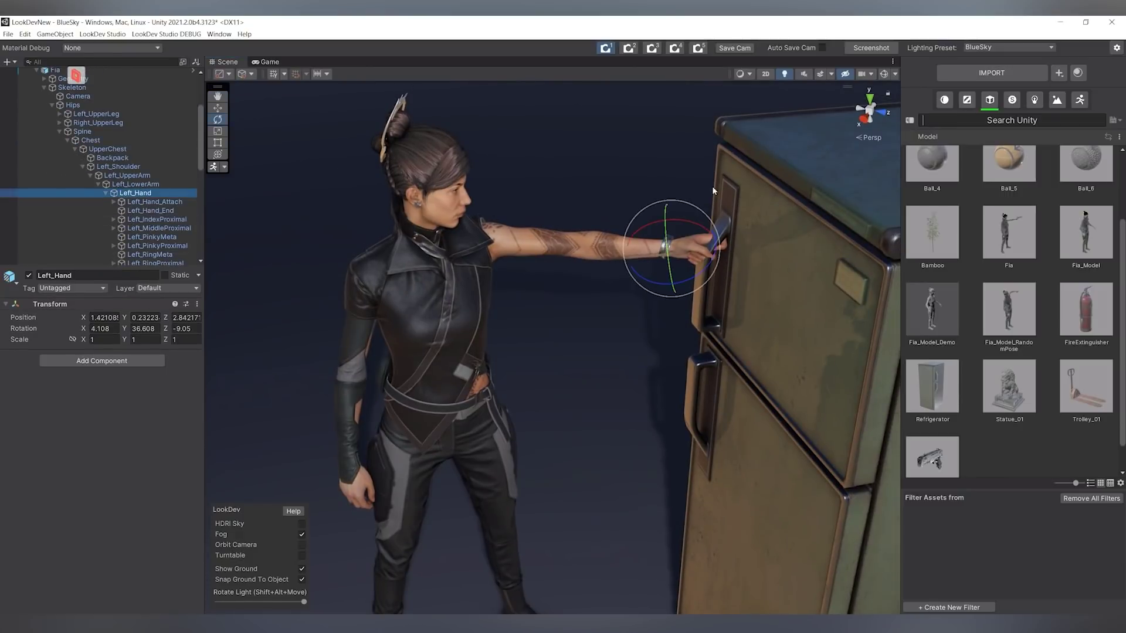
left_click_drag(673, 264, 690, 219)
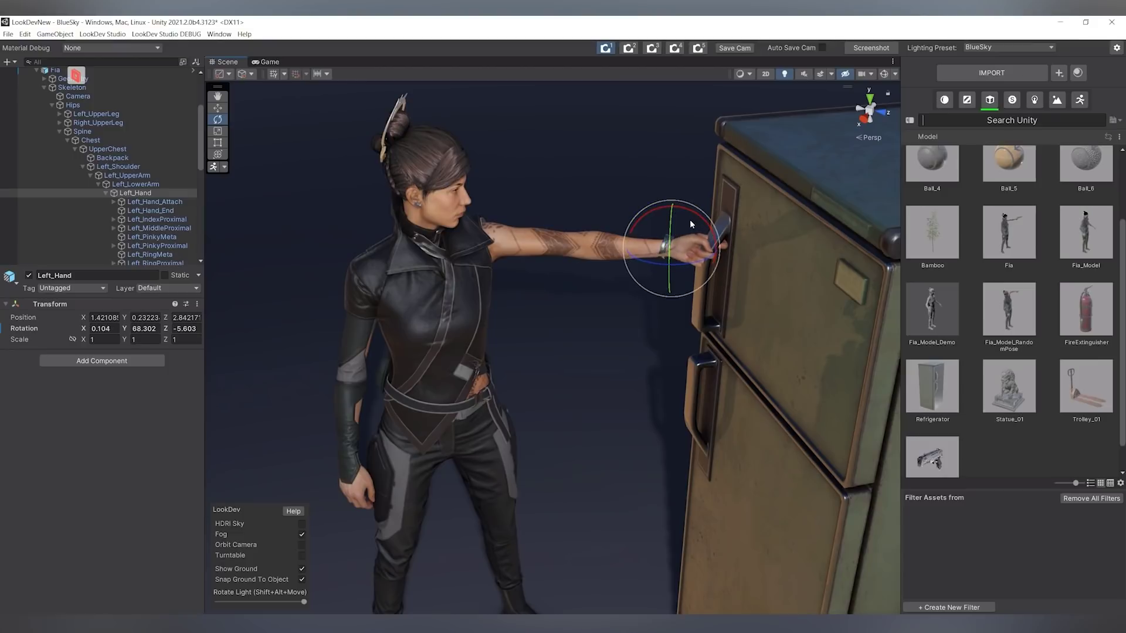
Rotate the index, pinky and ring finger bones of Fia's left hand to fit the refrigerator handle
left_click(178, 219)
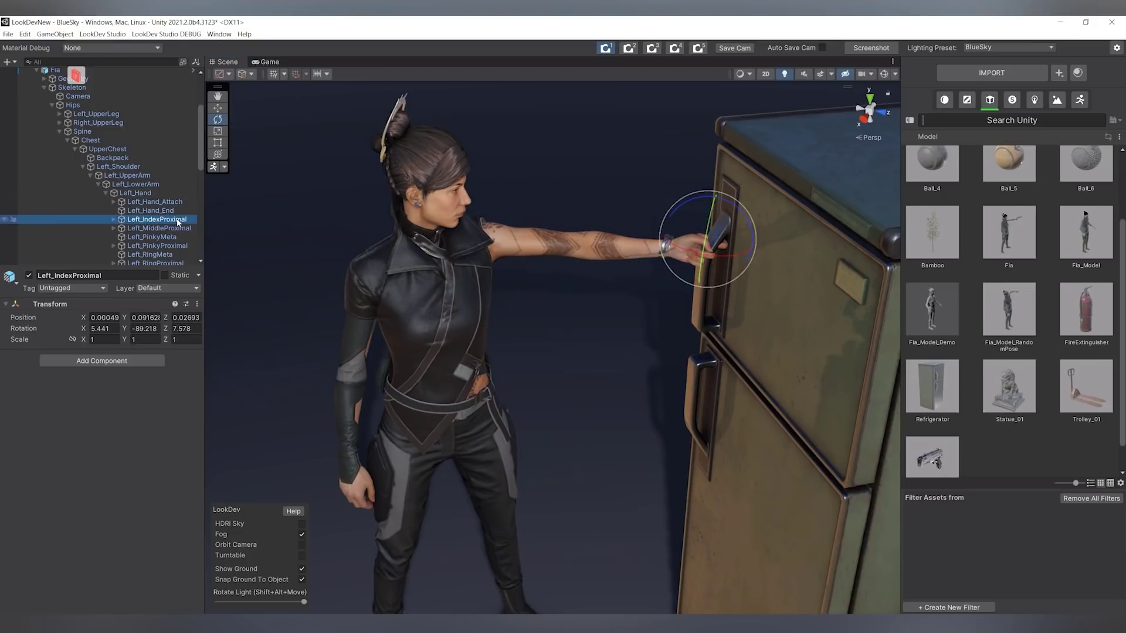
left_click_drag(733, 255, 720, 254)
left_click(170, 228)
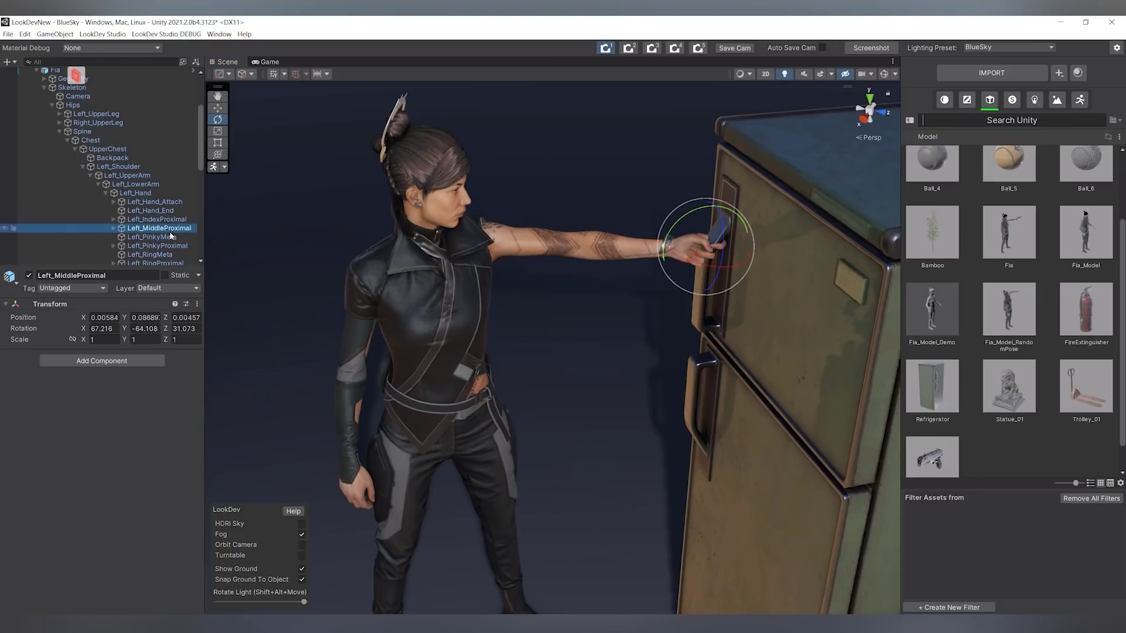
left_click(156, 247)
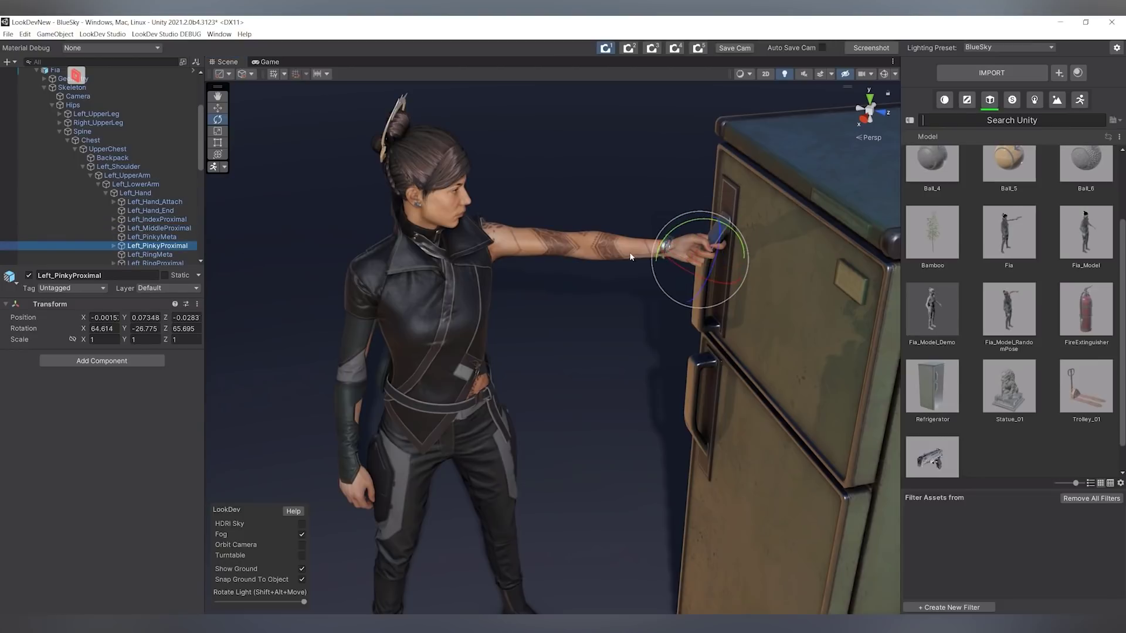
left_click_drag(699, 279, 746, 289)
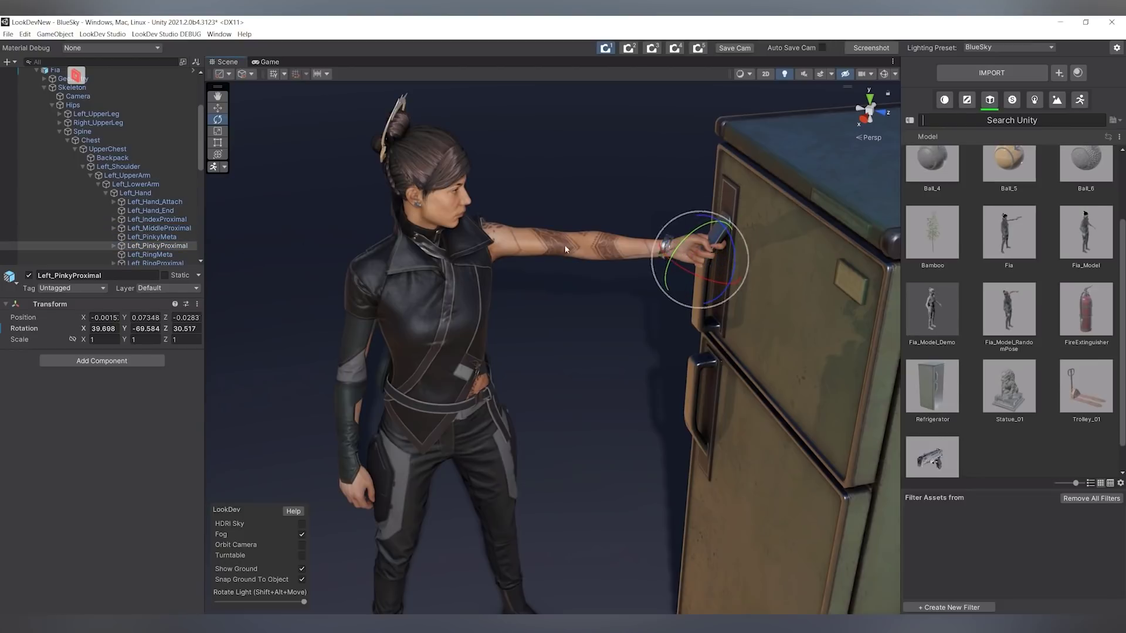
scroll(167, 236, "down", 3)
left_click(158, 231)
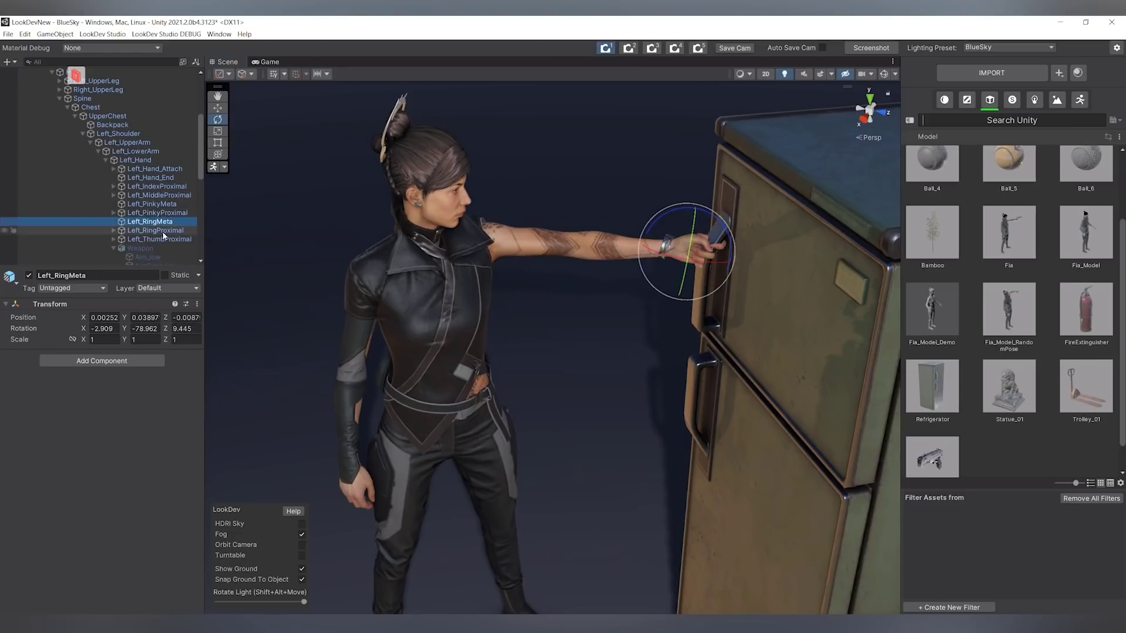
left_click_drag(680, 267, 710, 270)
left_click(601, 203)
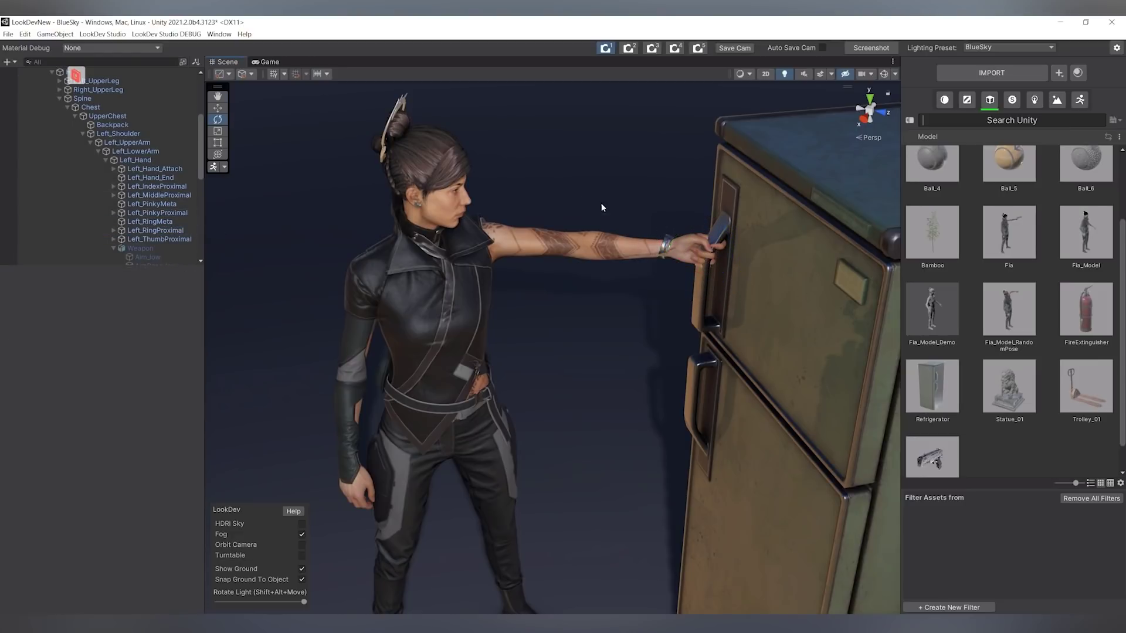
Select the posed Fia object and view its context commands for saving and prefabs, then dismiss them
left_click_drag(601, 203, 652, 230, "alt")
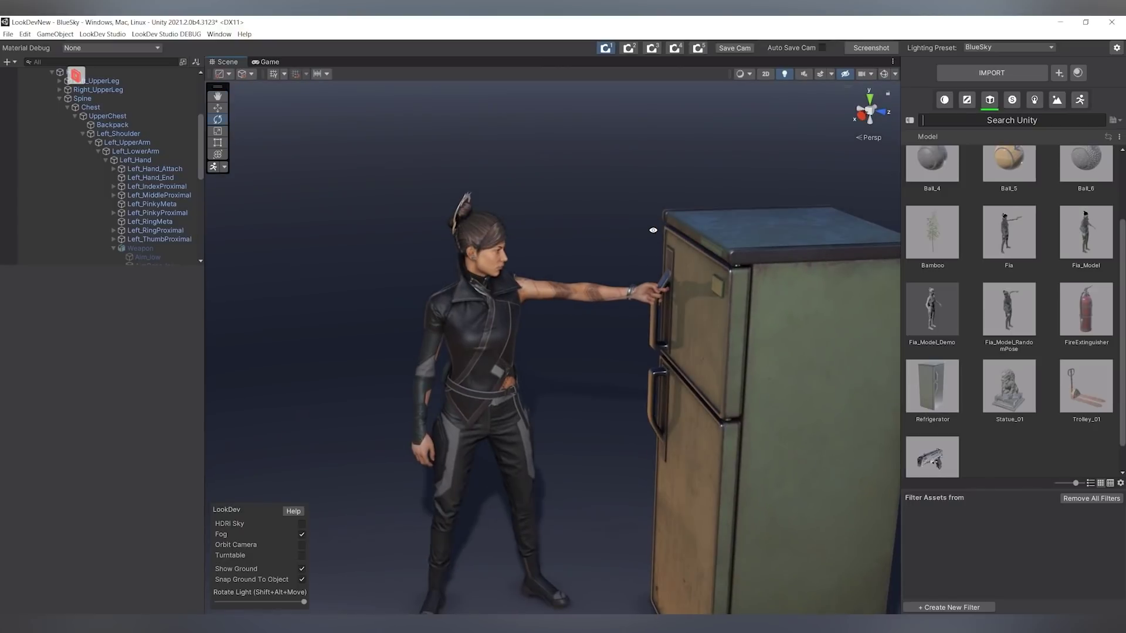
left_click_drag(636, 274, 502, 300, "alt")
left_click(484, 312)
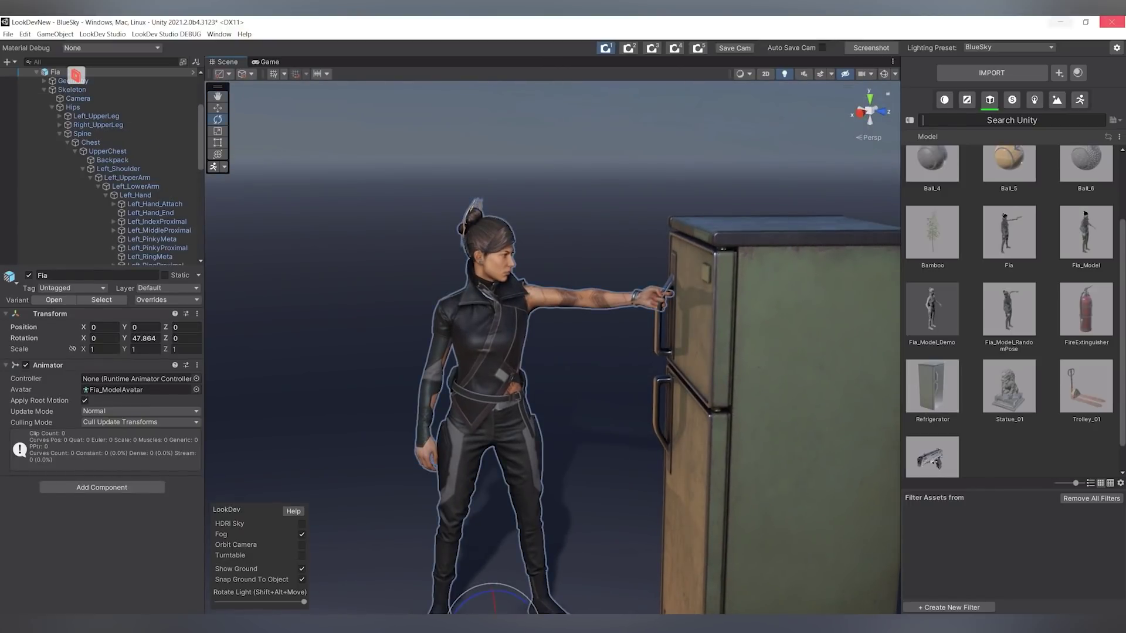
right_click(57, 72)
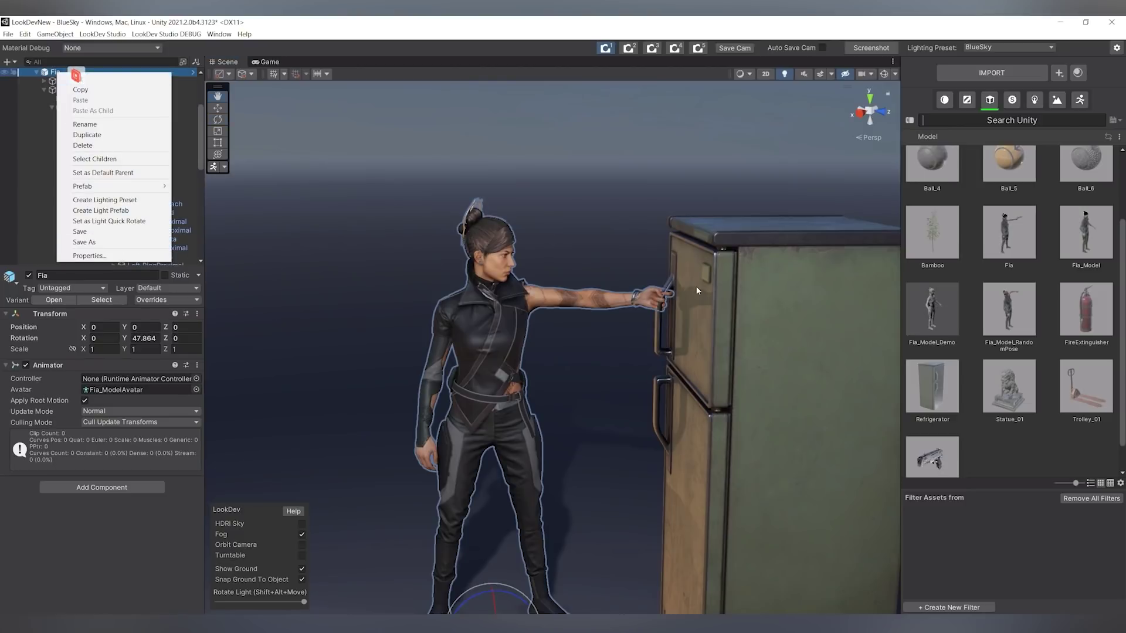
left_click(623, 228)
Add the FireExtinguisher model to the scene near Fia's feet
left_click_drag(623, 228, 622, 204, "alt")
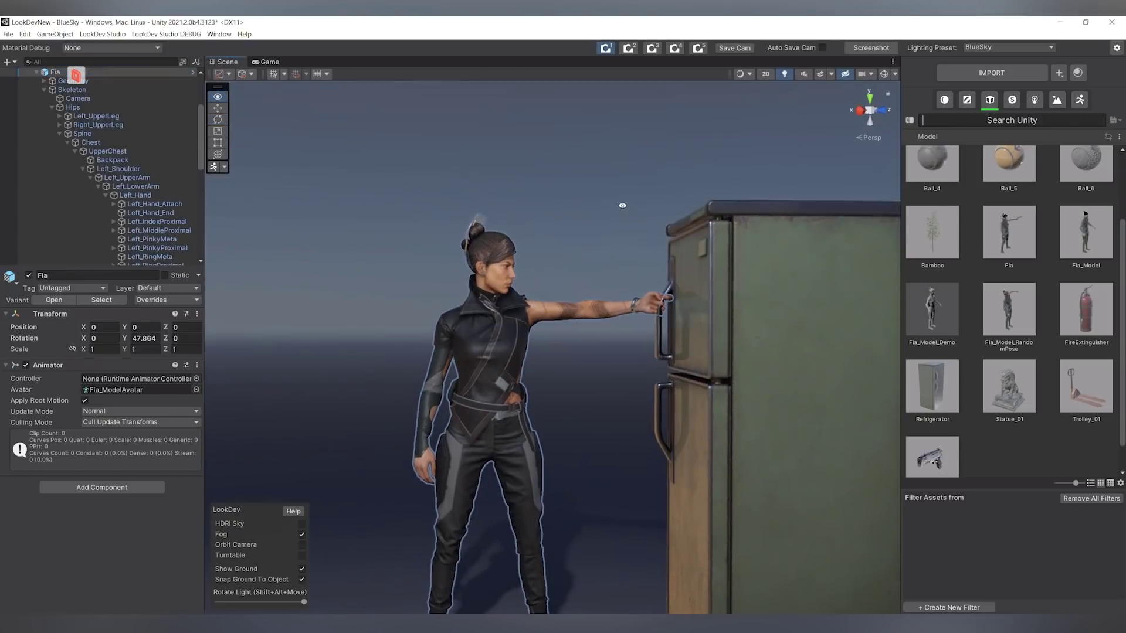
scroll(623, 296, "down", 3)
left_click_drag(623, 297, 662, 345, "alt")
right_click_drag(662, 345, 774, 321)
left_click(1087, 296)
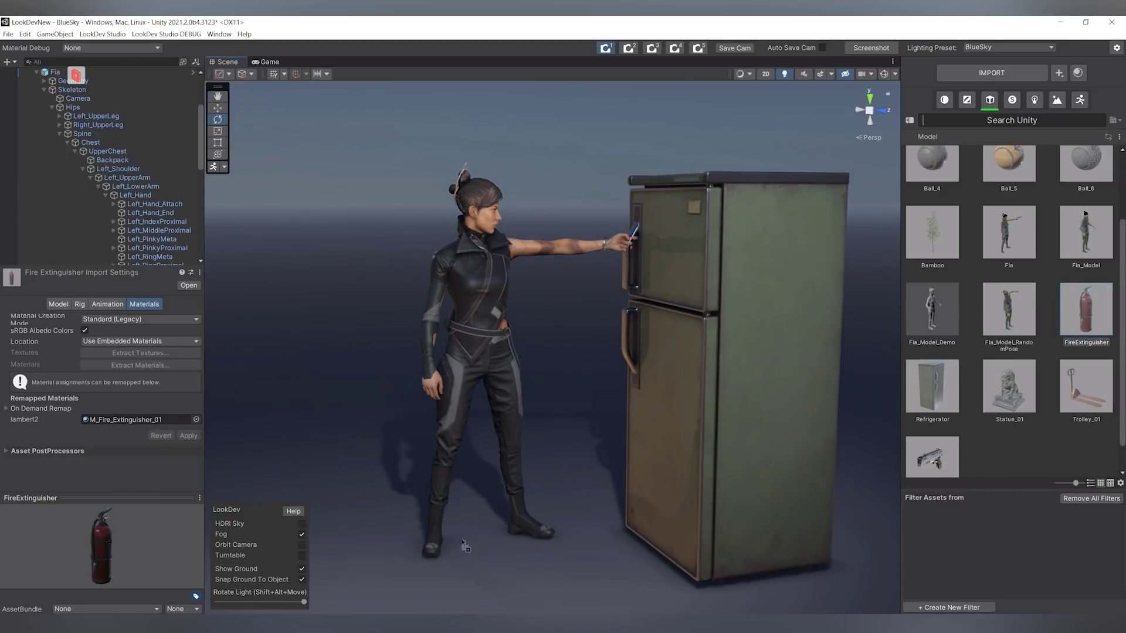
left_click_drag(487, 557, 491, 553)
scroll(302, 372, "down", 5)
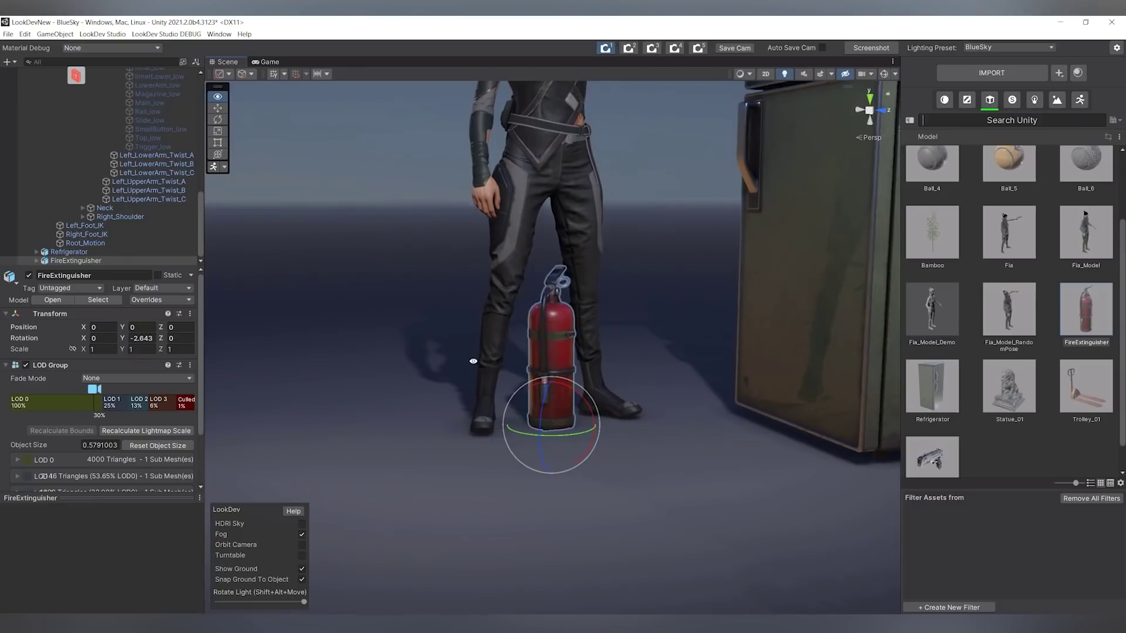
Turn the fire extinguisher to about 93.9° on Y and move it up to Fia's lowered right hand
left_click_drag(472, 362, 414, 402, "alt")
right_click_drag(413, 402, 556, 402)
key("w")
left_click_drag(542, 508, 410, 425)
scroll(376, 486, "up", 3)
left_click_drag(418, 486, 364, 476)
key("e")
key("w")
left_click_drag(436, 481, 430, 482)
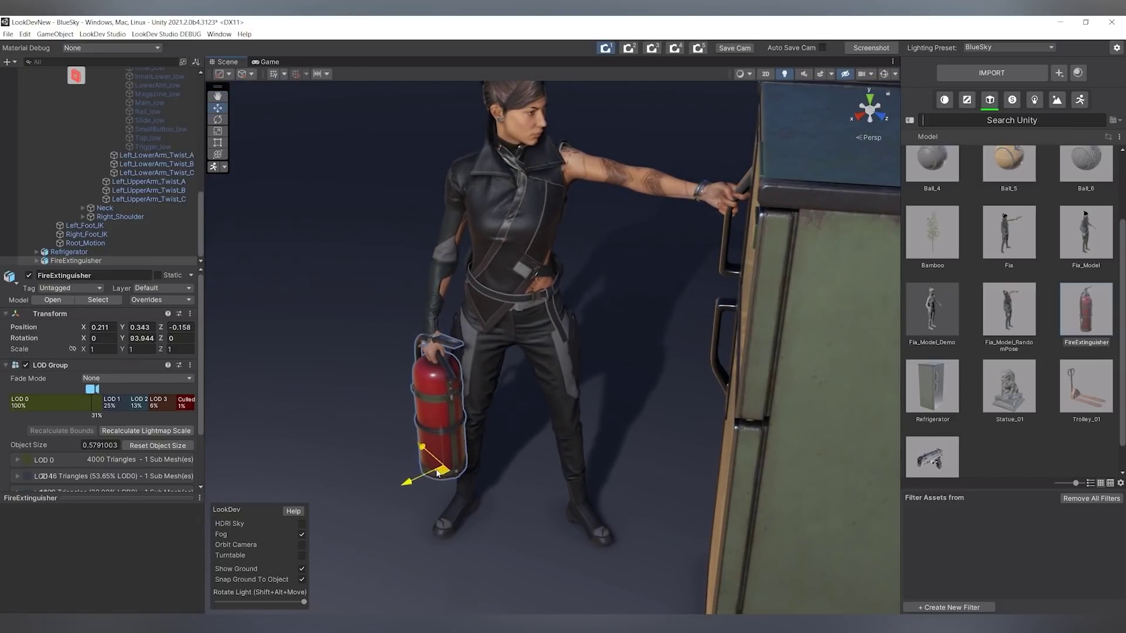
Turn the fire extinguisher to about -77.4° on Y and reposition it so its handle sits in Fia's right hand
right_click_drag(430, 483, 602, 410)
key("e")
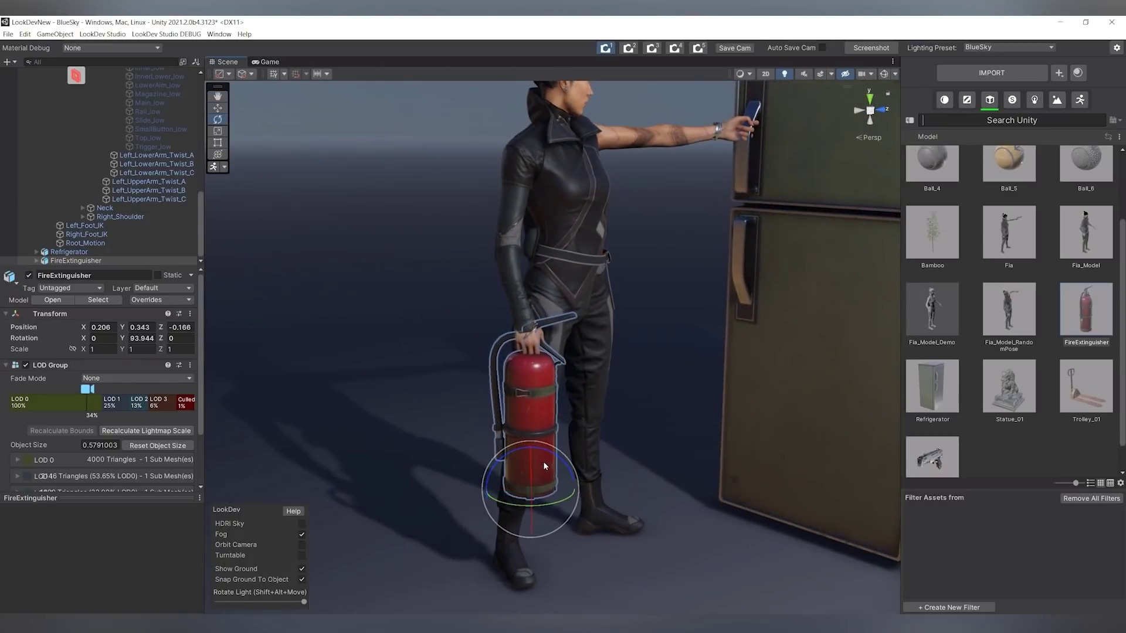
key("w")
left_click_drag(524, 482, 743, 404)
key("e")
key("w")
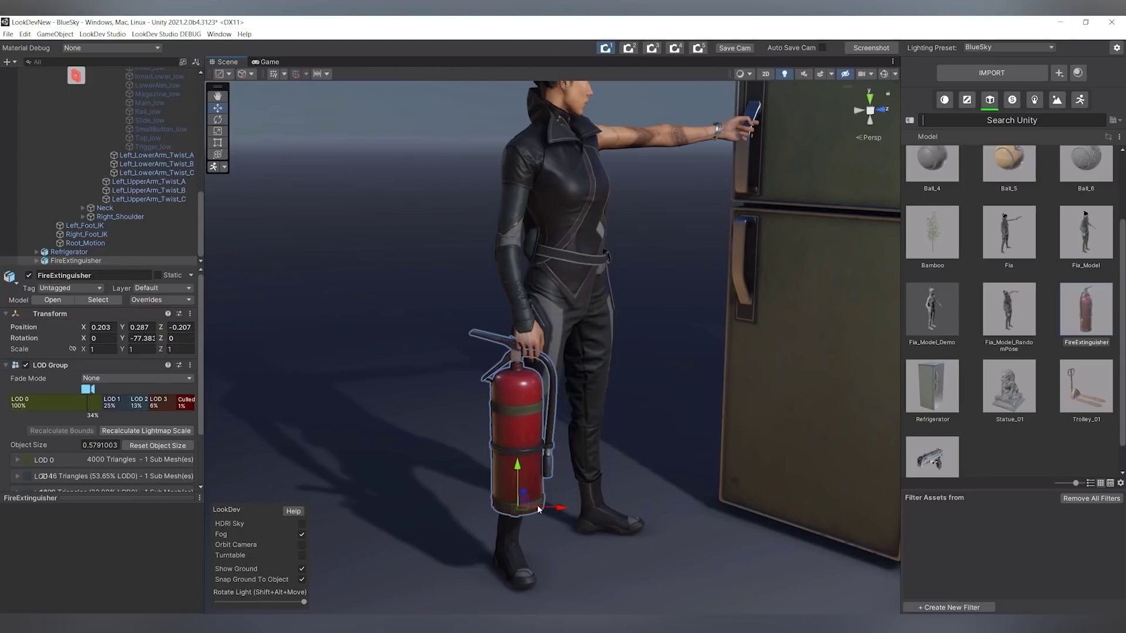
left_click_drag(537, 505, 564, 511)
left_click_drag(549, 450, 430, 494, "alt")
left_click(407, 294)
right_click_drag(595, 422, 330, 231, "alt")
left_click_drag(330, 231, 366, 200, "alt")
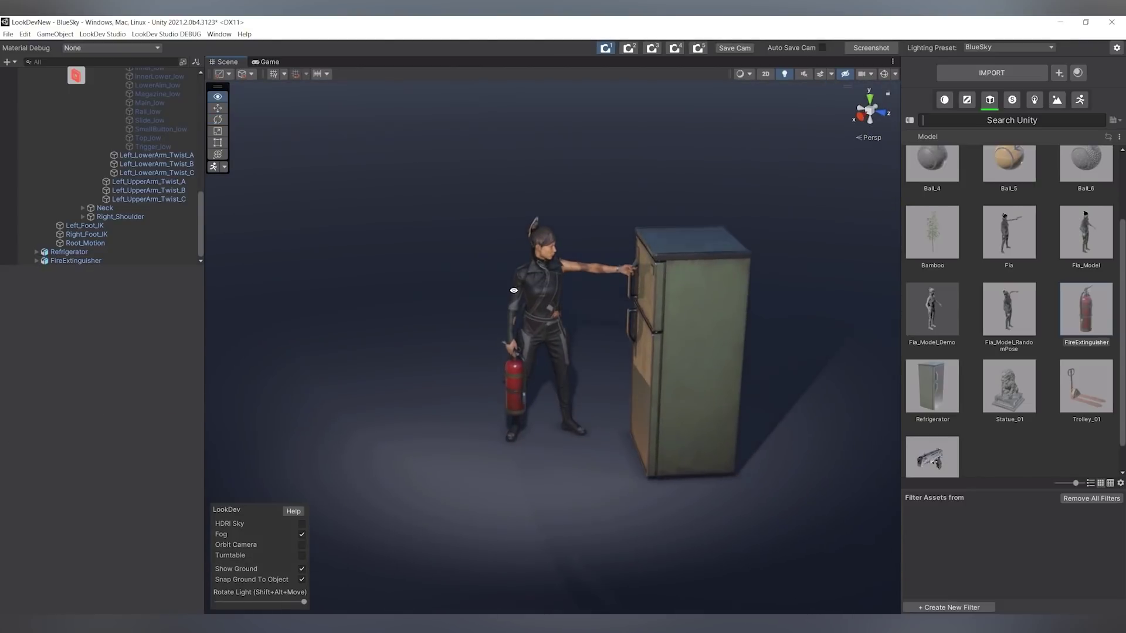
Set the Spot key Light's colour temperature to 1500 Kelvin and raise its intensity to about 24.26 Ev 100
right_click_drag(366, 199, 698, 334, "alt")
middle_click_drag(698, 334, 666, 364)
left_click_drag(666, 364, 715, 293, "alt")
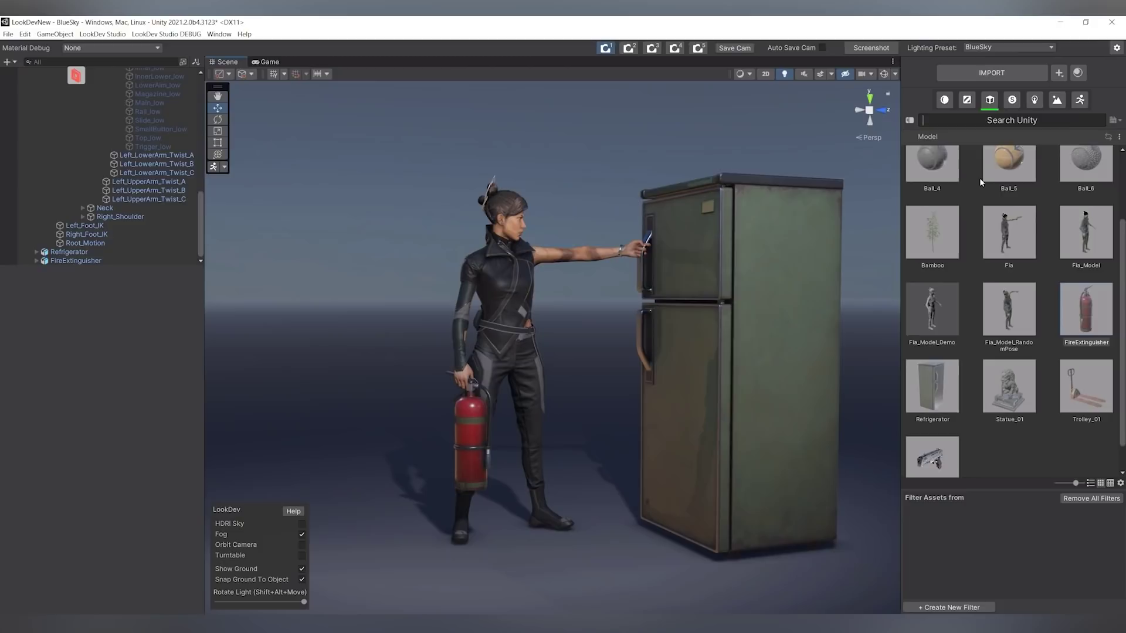
left_click_drag(600, 194, 591, 208, "alt")
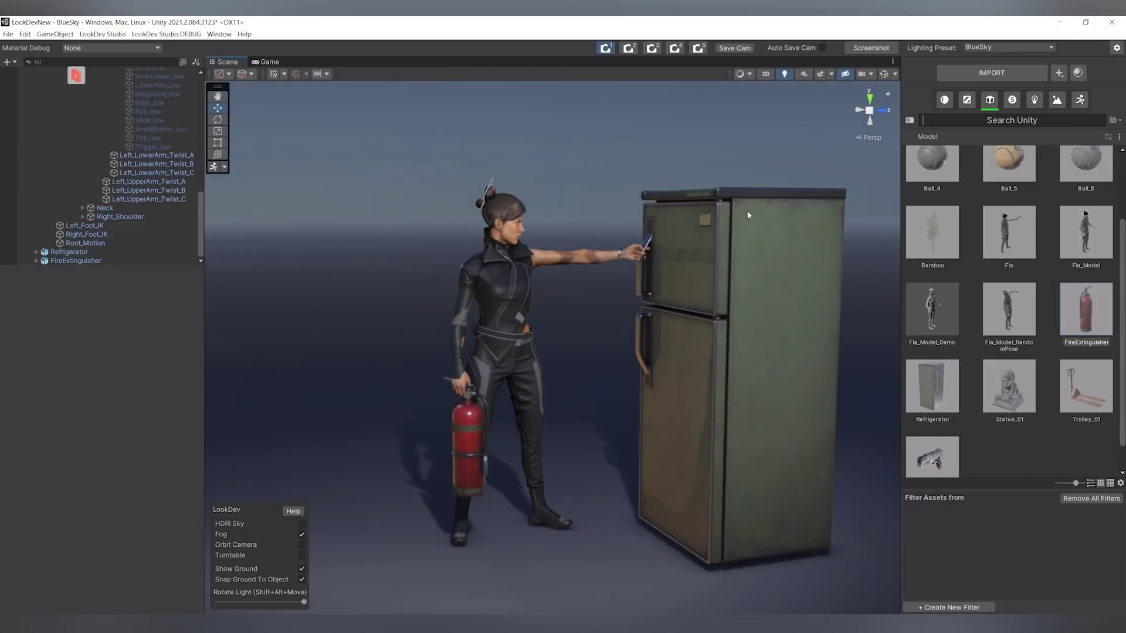
left_click_drag(450, 208, 452, 191, "alt")
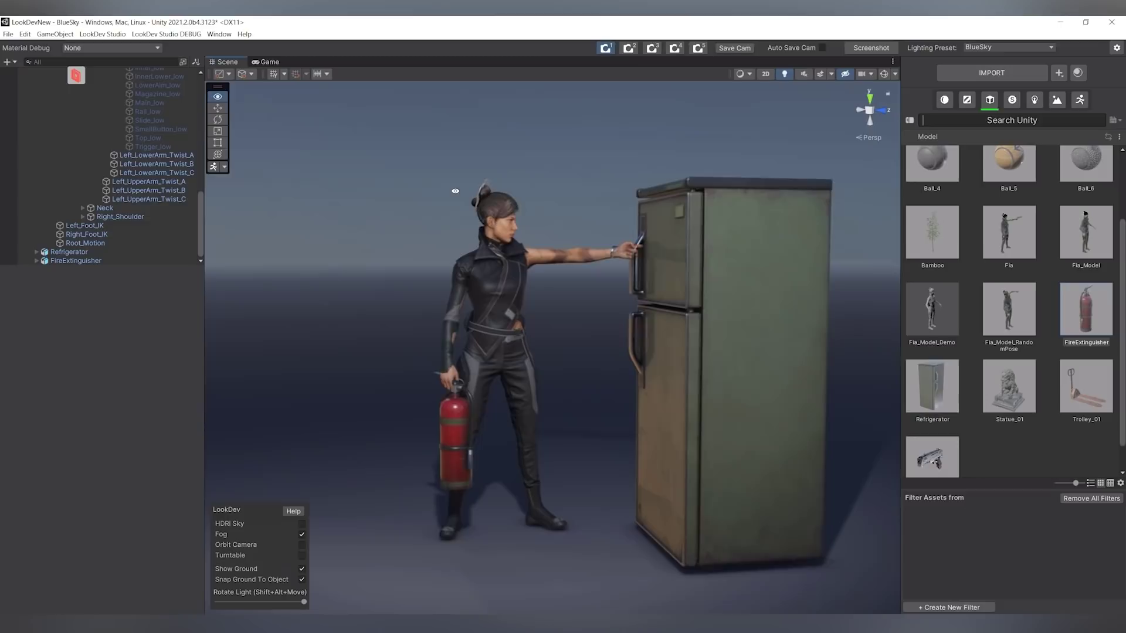
scroll(80, 163, "up", 10)
left_click(69, 89)
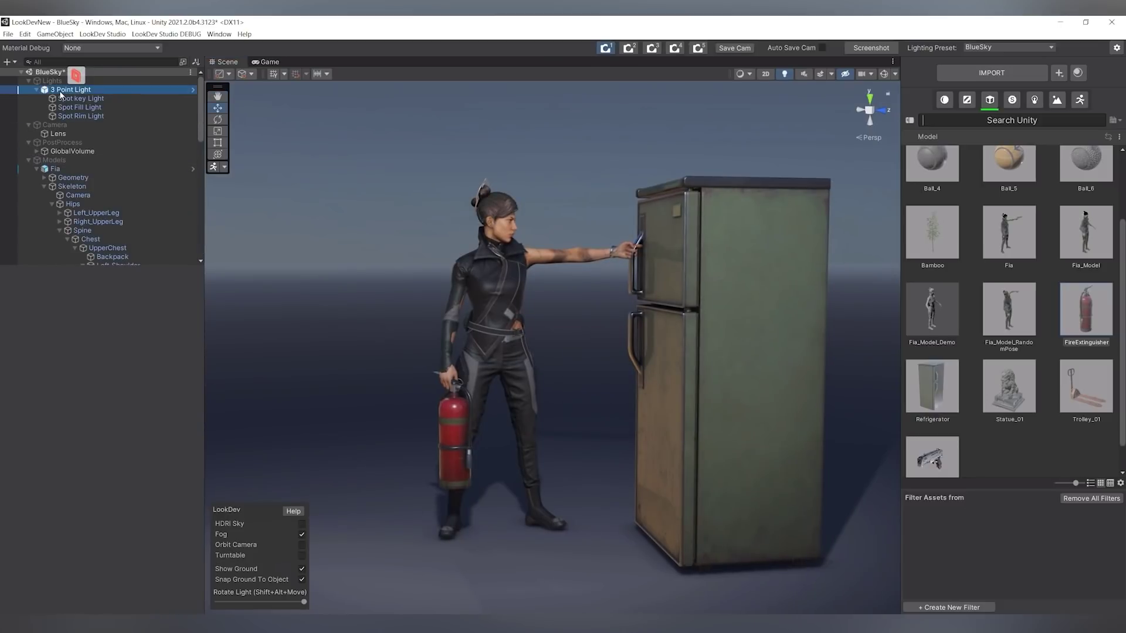
left_click(78, 99)
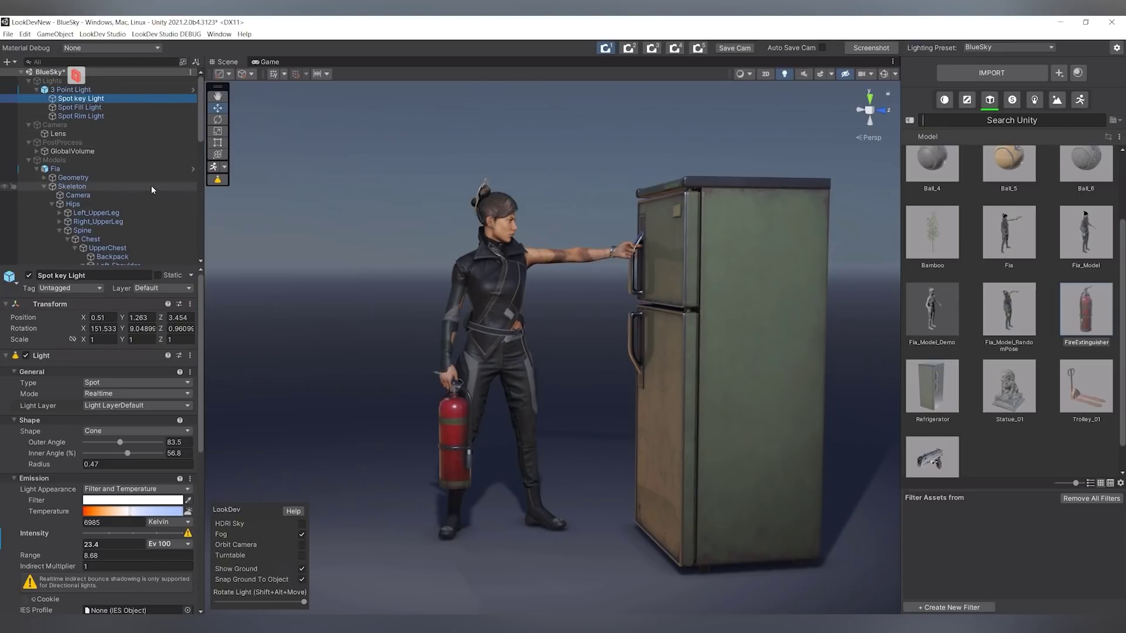
left_click_drag(121, 511, 41, 506)
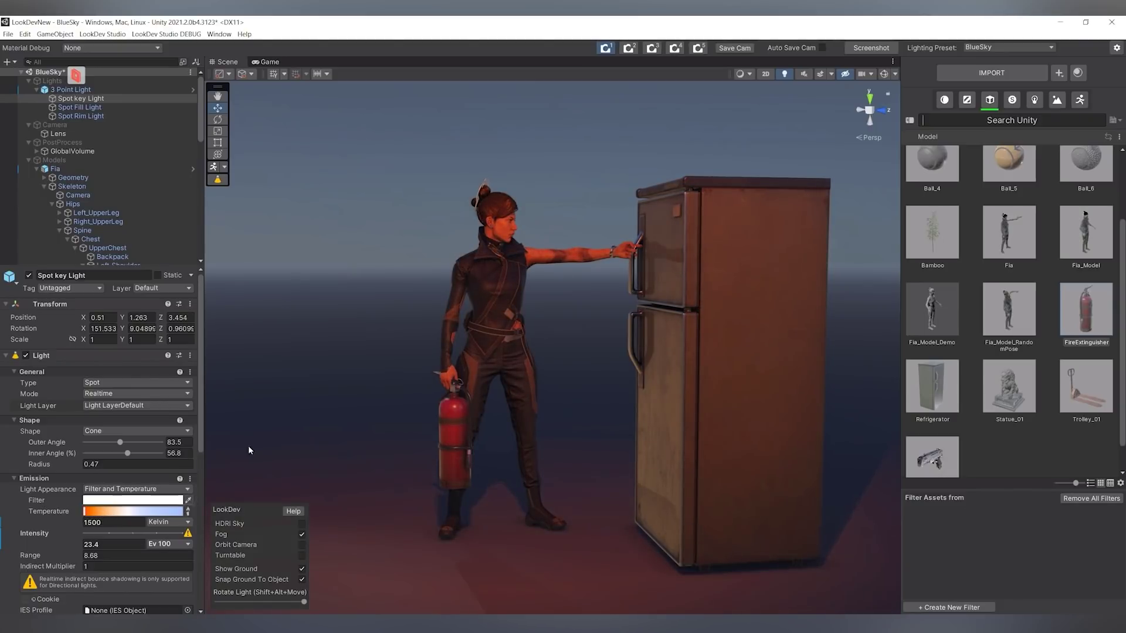
left_click_drag(249, 450, 403, 306, "alt")
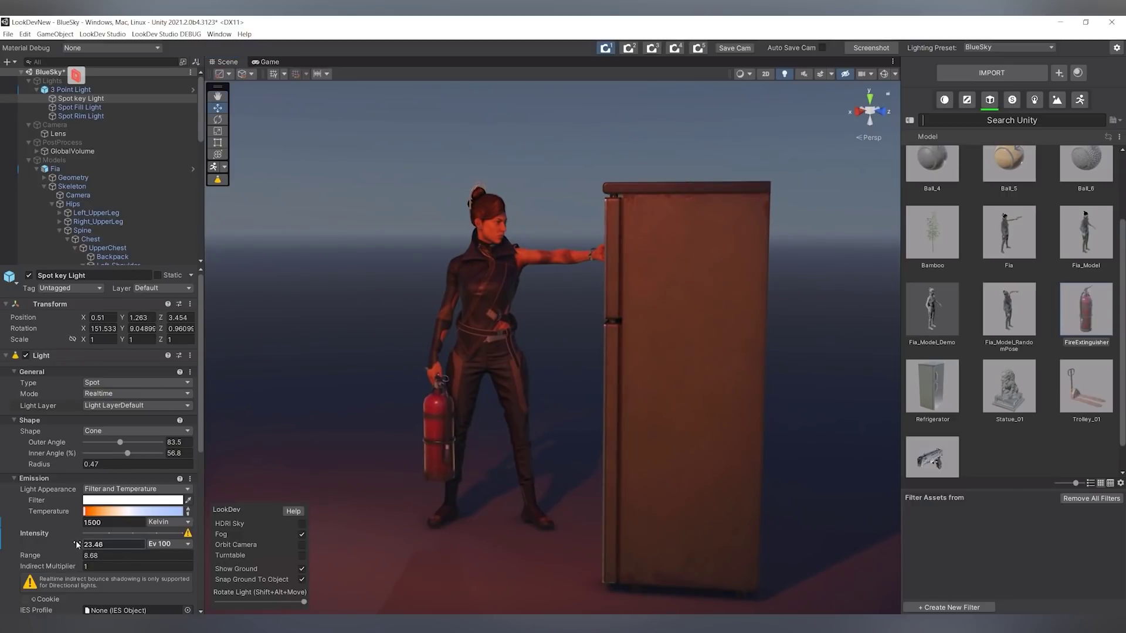
left_click_drag(90, 542, 88, 541)
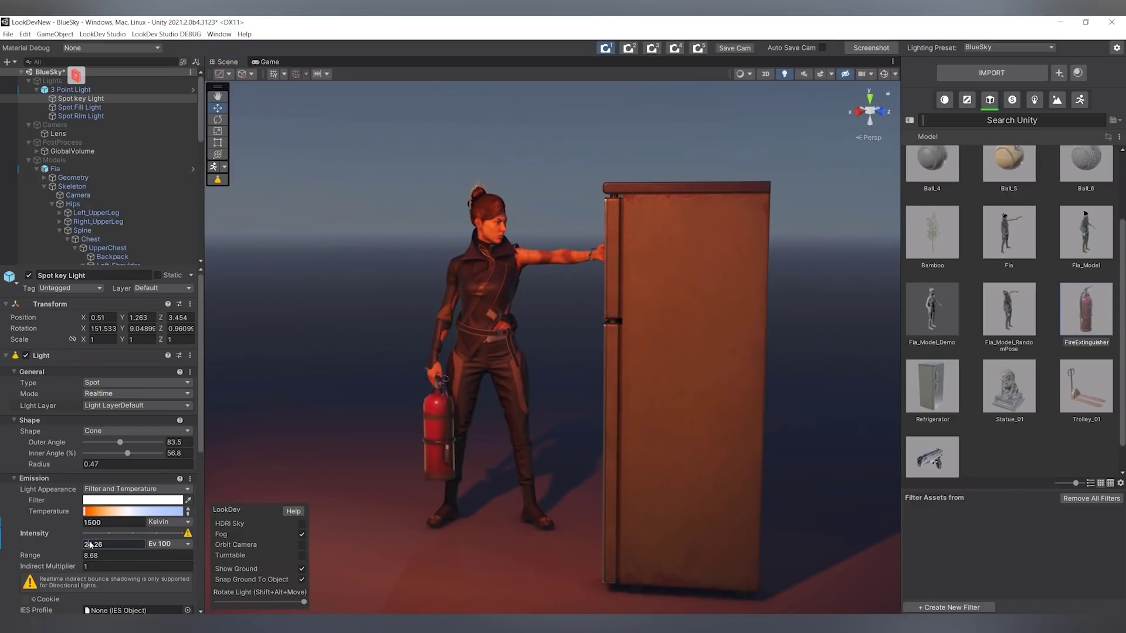
left_click_drag(618, 272, 665, 316, "alt")
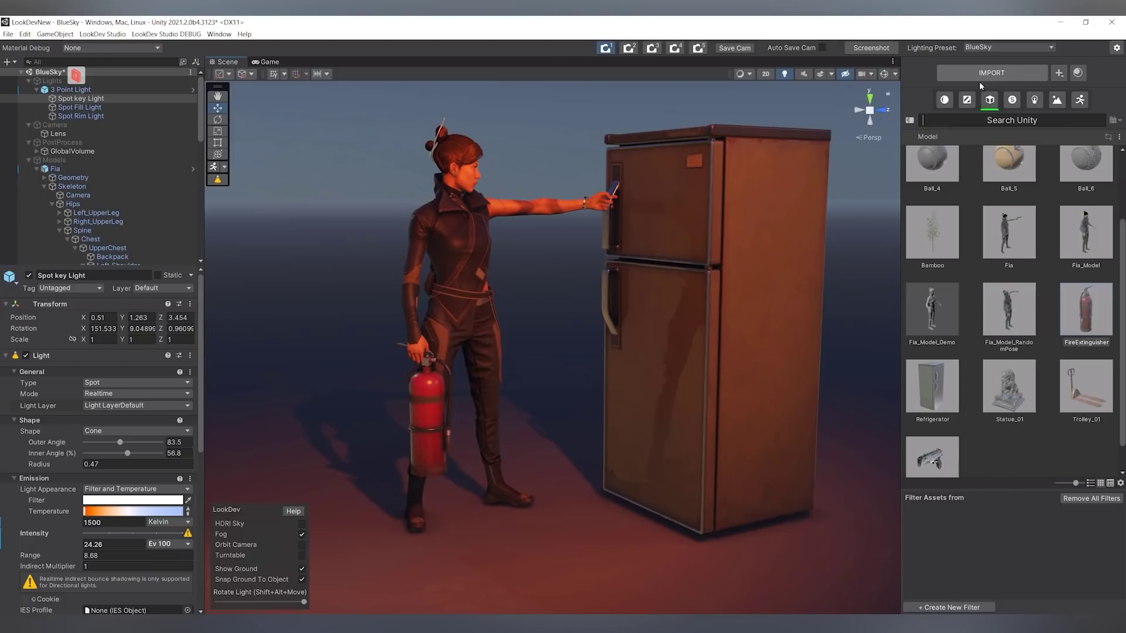
Add an Area Tube Light to the scene and turn it to about 28.1° on Z
left_click(1033, 107)
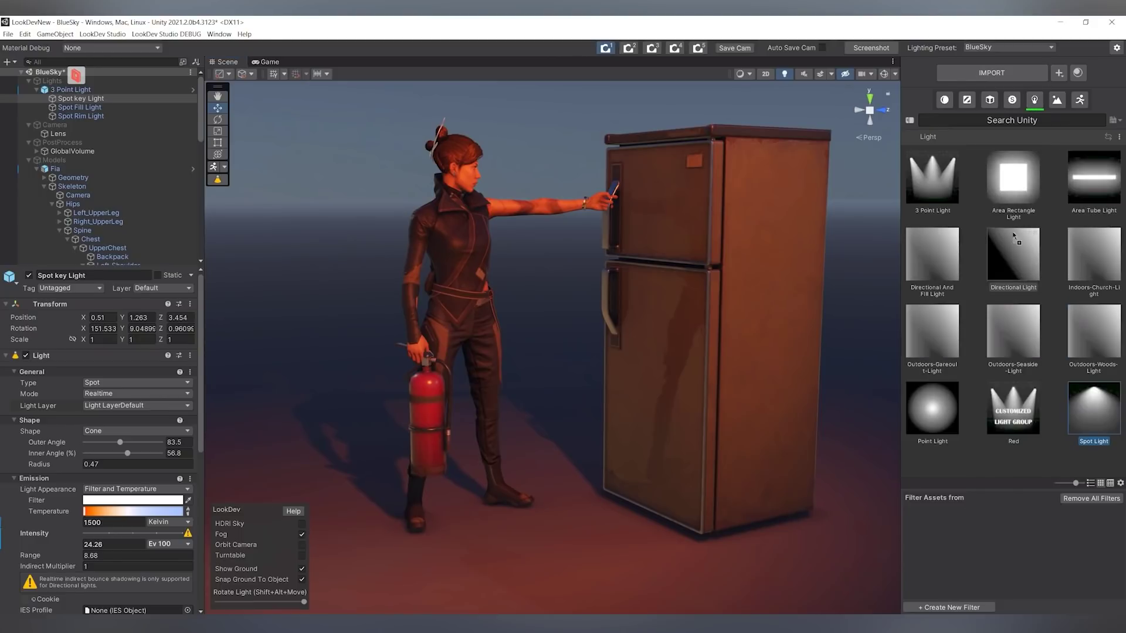
left_click_drag(989, 251, 558, 534)
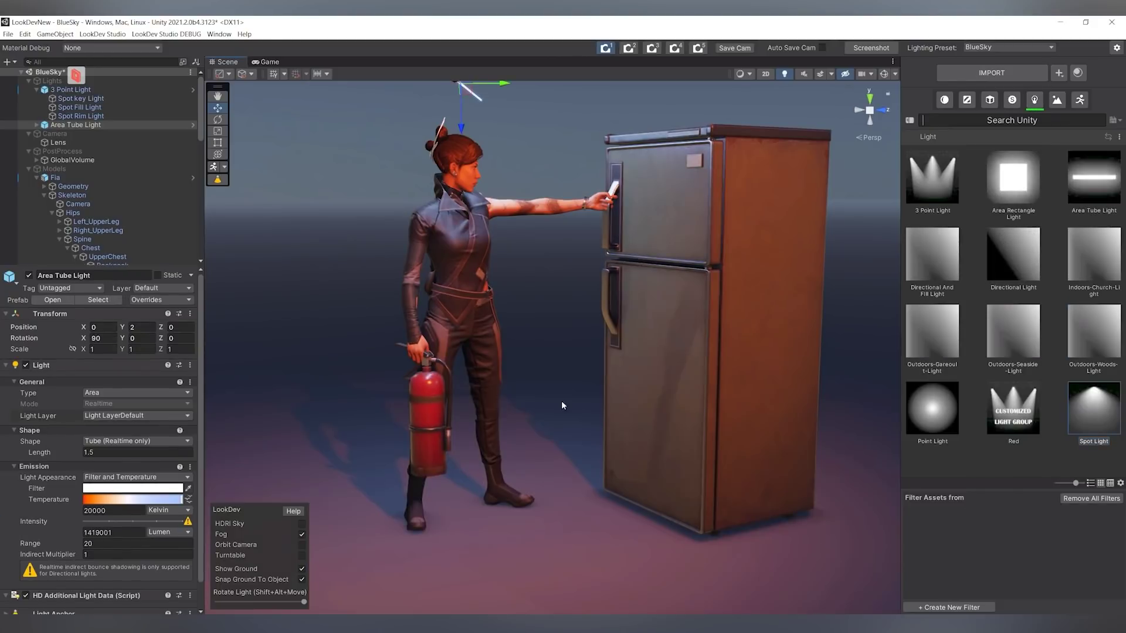
key("e")
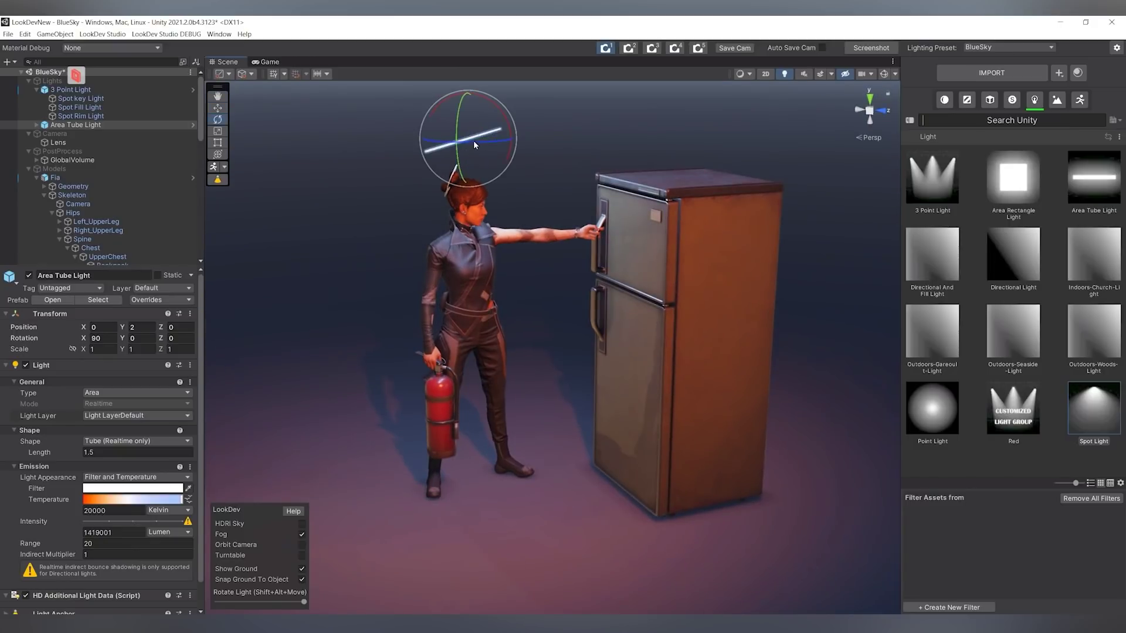
left_click_drag(474, 139, 529, 140)
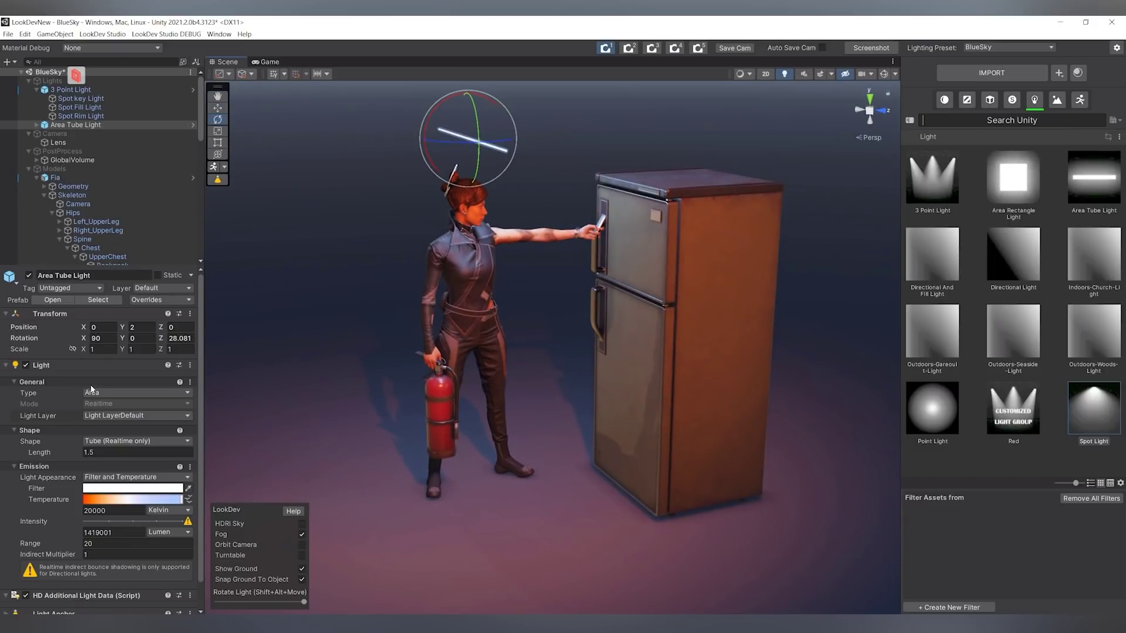
Shorten the Area Tube Light to a length of 0.9 and reduce its range to 0.6
left_click_drag(390, 231, 438, 231, "alt")
key("w")
key("e")
key("r")
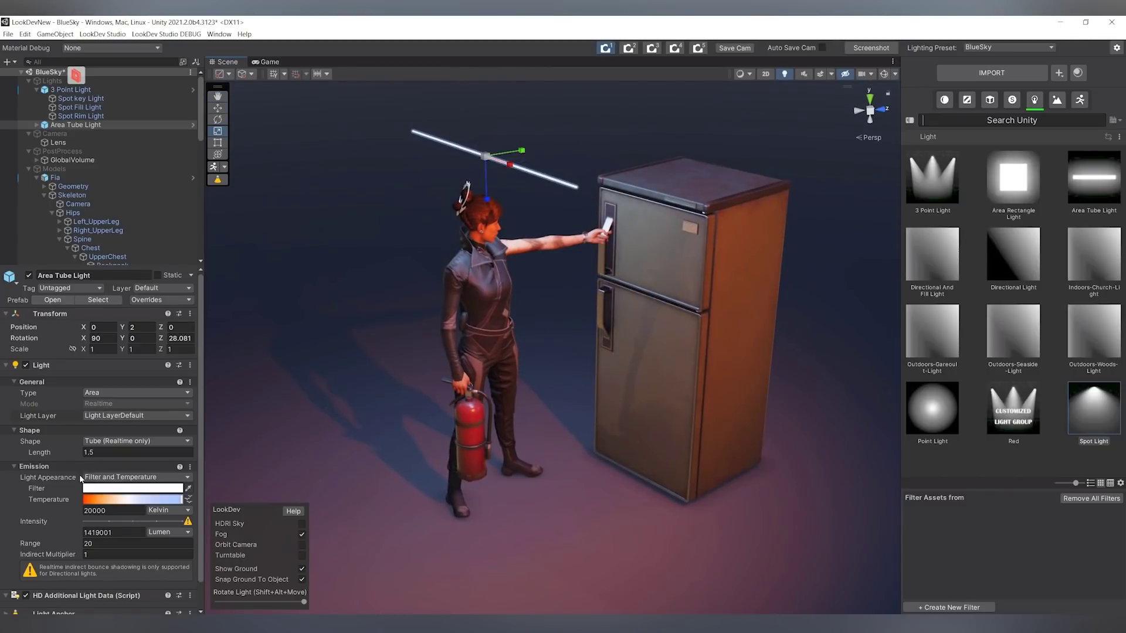
left_click_drag(70, 454, 61, 453)
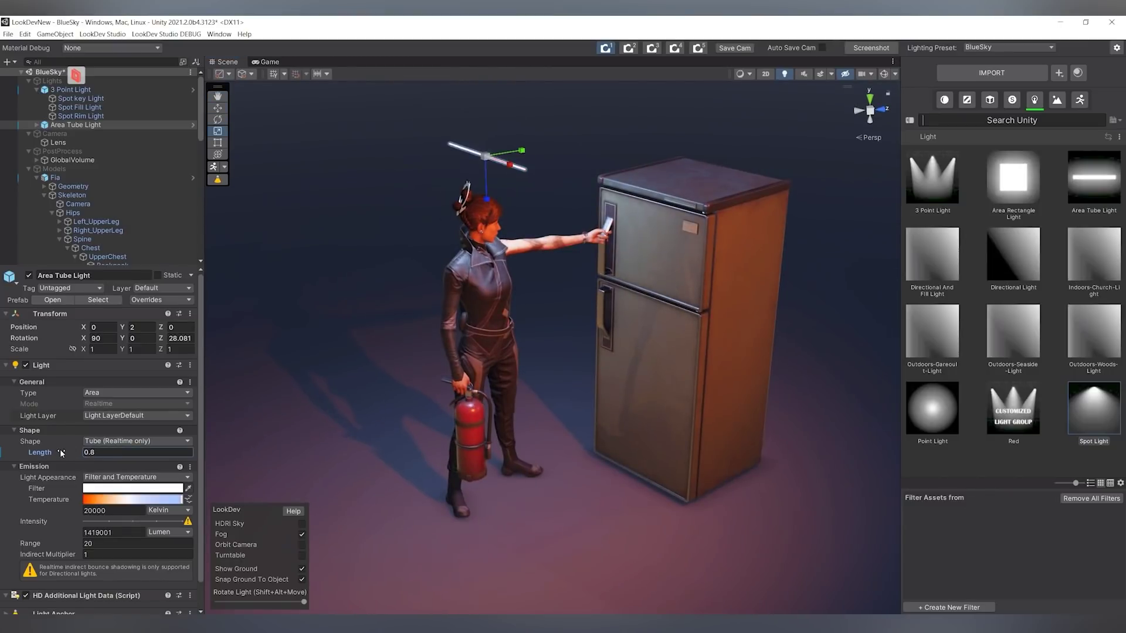
mouse_move(66, 550)
left_mouse_down()
mouse_move(57, 547)
mouse_move(75, 545)
mouse_move(65, 542)
left_mouse_up()
Move the Area Tube Light to the refrigerator's upper front edge and align it with the door at about 33.2° on Z
key("w")
left_click_drag(567, 149, 644, 257, "alt")
left_click_drag(643, 257, 610, 205, "alt")
key("e")
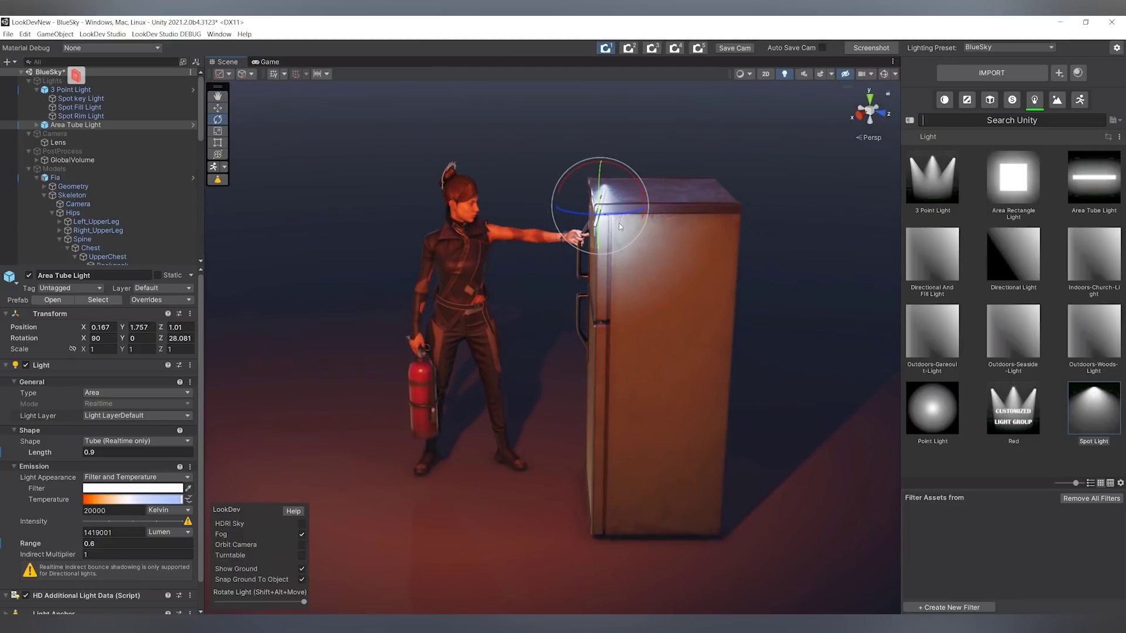
left_click_drag(633, 221, 661, 195)
key("w")
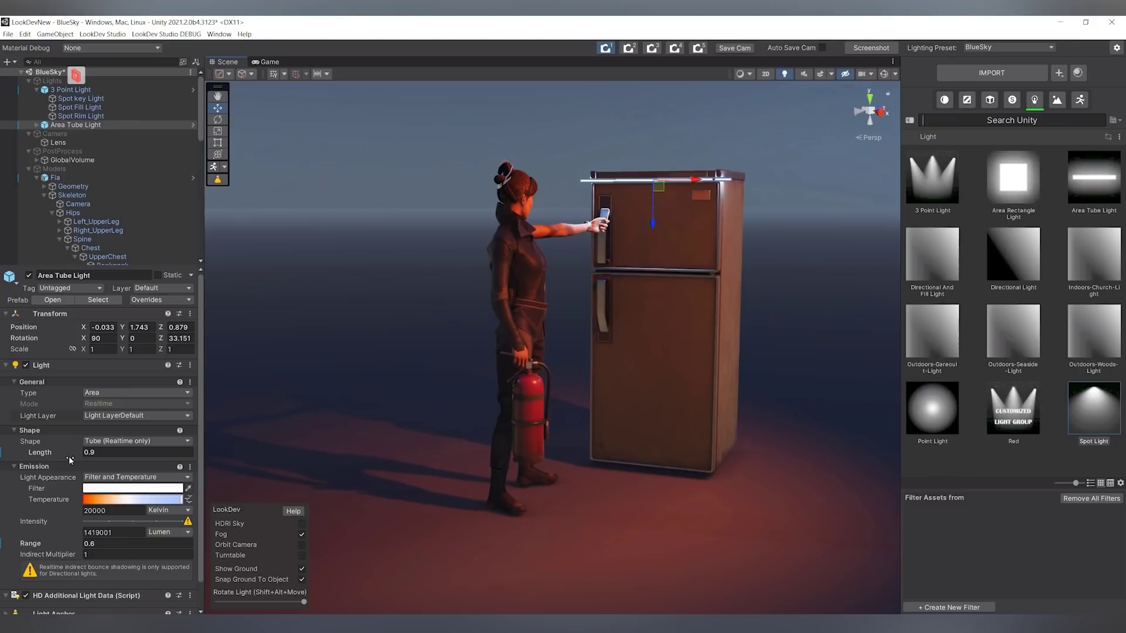
Set the Area Tube Light's length to 0.68 and its colour temperature to 1500 Kelvin
left_click_drag(69, 459, 65, 456)
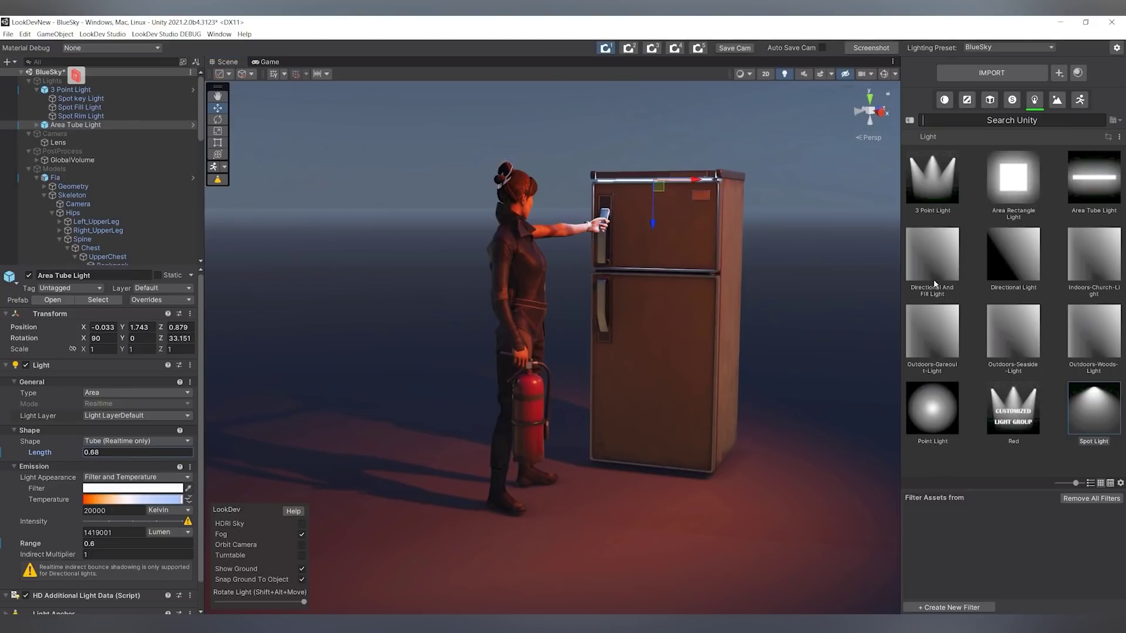
left_click_drag(102, 506, 2, 491)
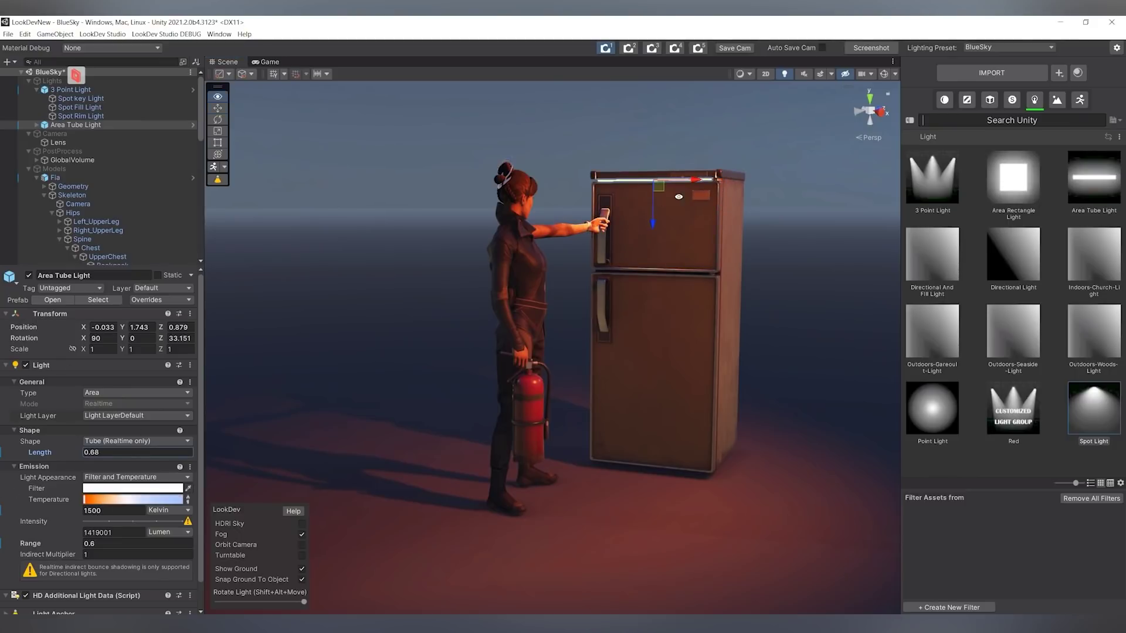
left_click_drag(679, 197, 565, 203, "alt")
scroll(565, 203, "up", 3)
left_click_drag(660, 273, 653, 279, "alt")
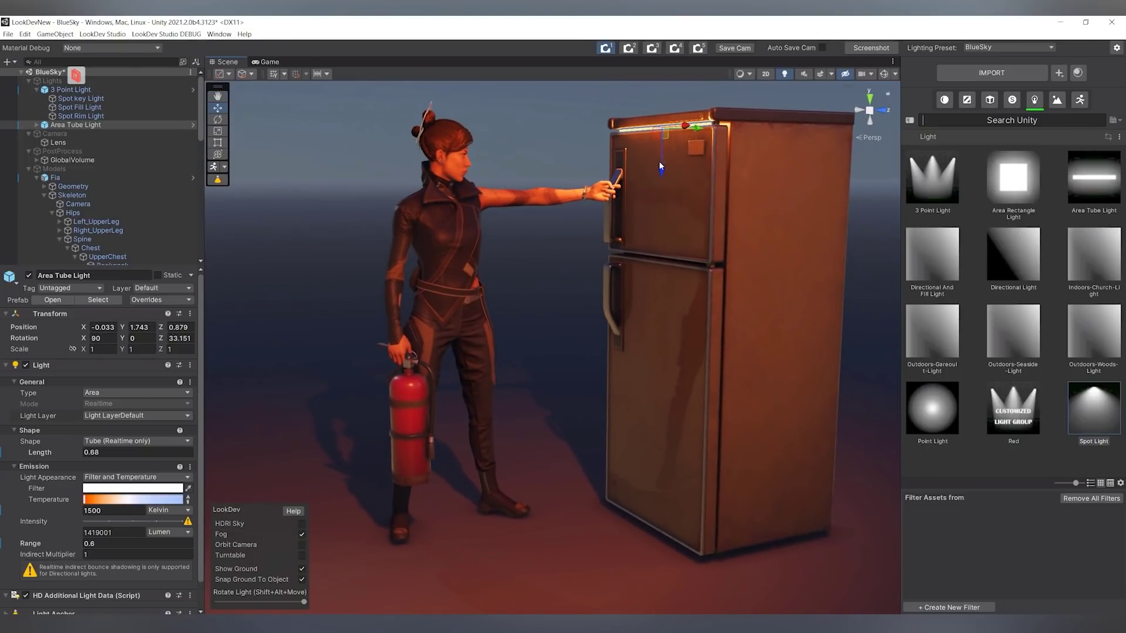
Duplicate the Area Tube Light and lower the copy to the gap between the refrigerator's doors, about 1.21 on Y
left_click_drag(663, 173, 670, 229)
key("ctrl+z")
right_click(70, 125)
left_click(130, 188)
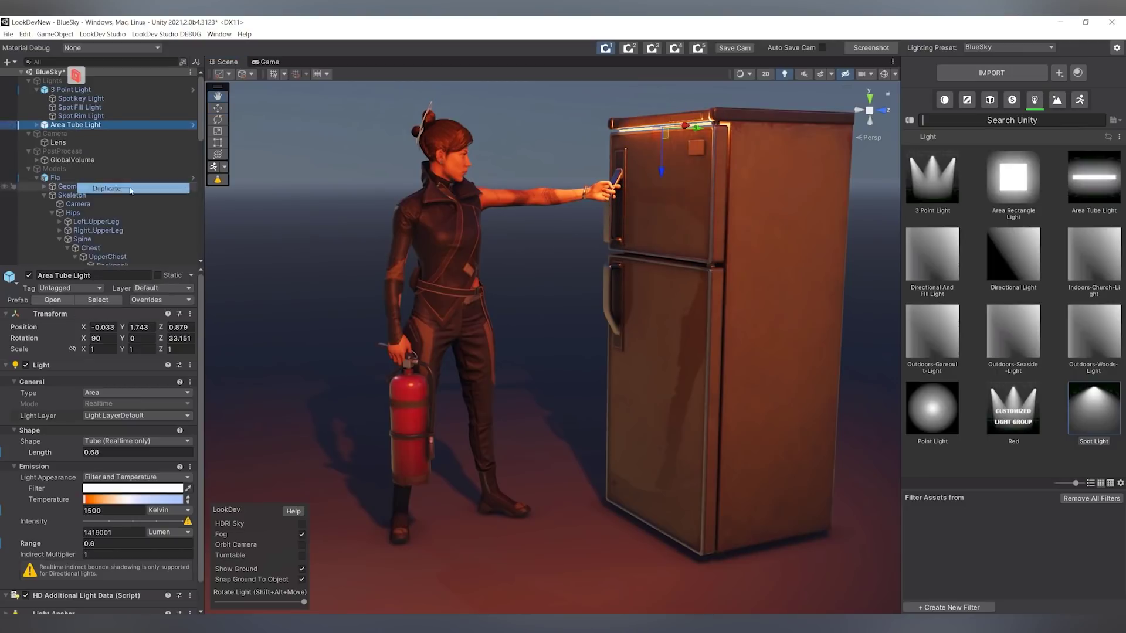
left_click_drag(663, 170, 691, 298)
Duplicate the middle tube light, lower the copy to the refrigerator's base at about 0.025 on Y, and deselect it
right_click(54, 133)
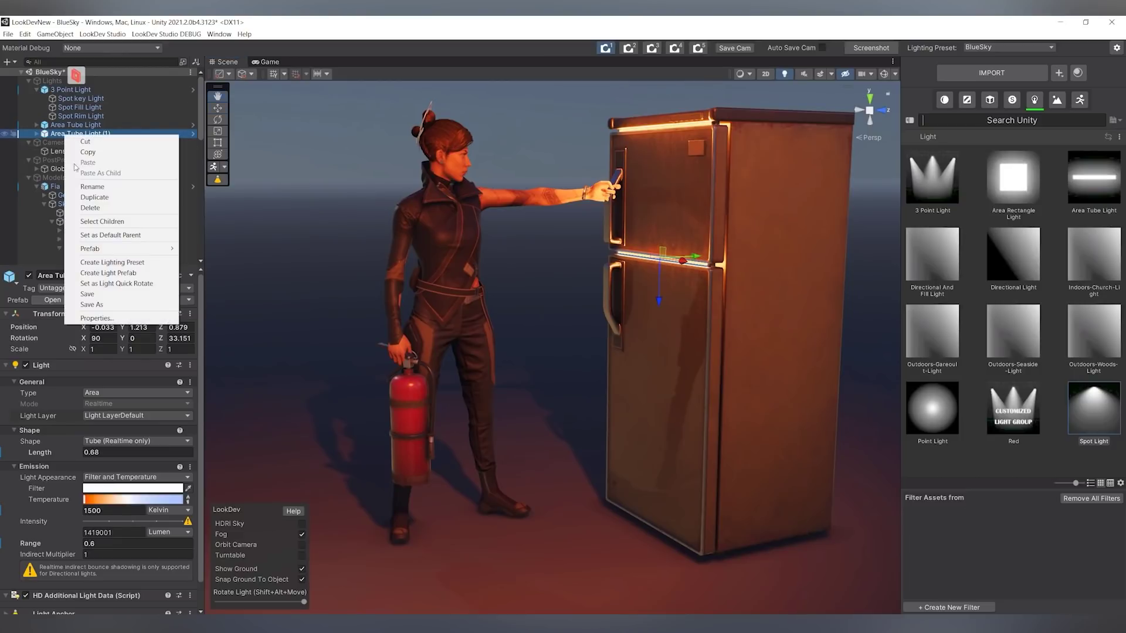
left_click(94, 196)
left_click_drag(656, 292, 804, 482)
left_click_drag(692, 474, 916, 423, "alt")
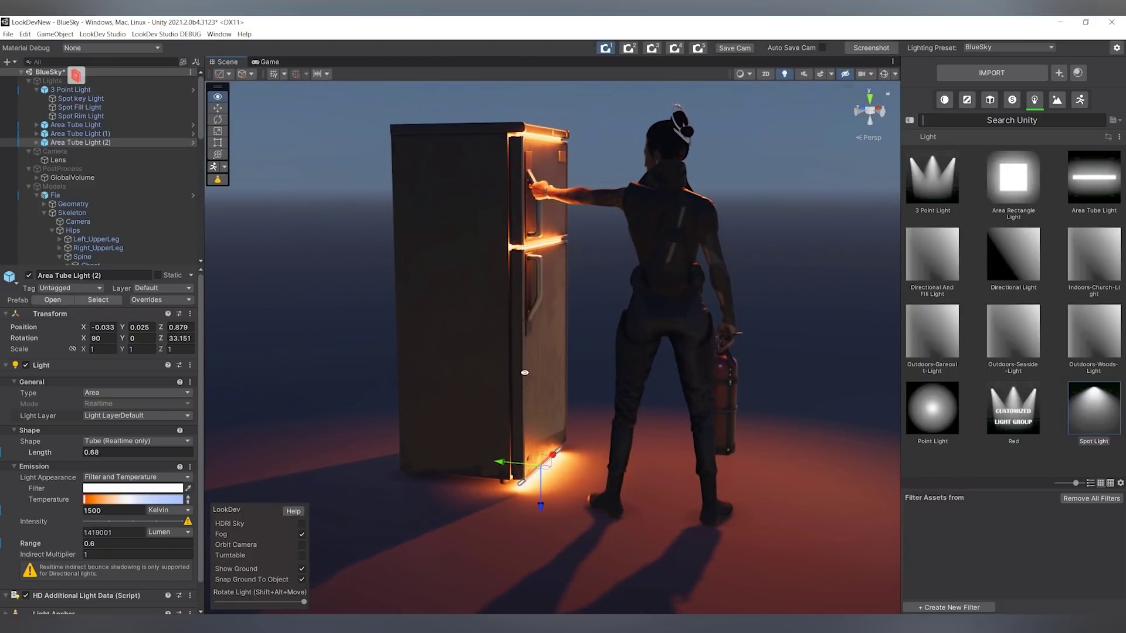
left_click_drag(524, 373, 193, 381, "alt")
left_click_drag(547, 391, 468, 380, "alt")
right_click_drag(467, 379, 500, 120, "alt")
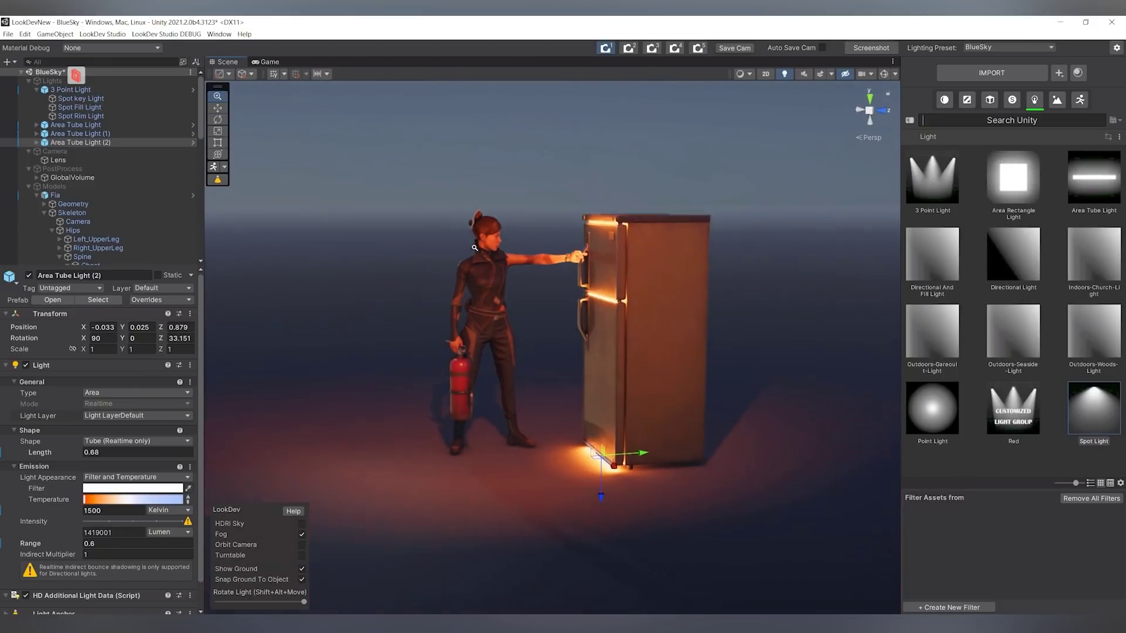
left_click(500, 120)
right_click_drag(556, 188, 701, 304, "alt")
left_click_drag(701, 305, 716, 337, "alt")
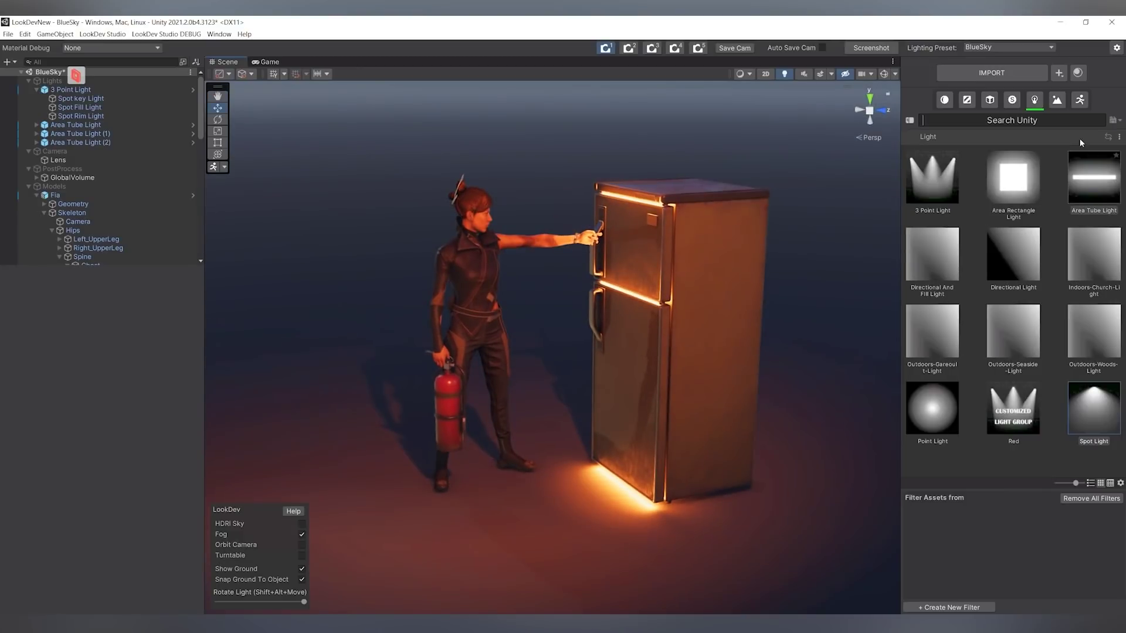
Add the Statue_01 model to the scene
left_click(989, 99)
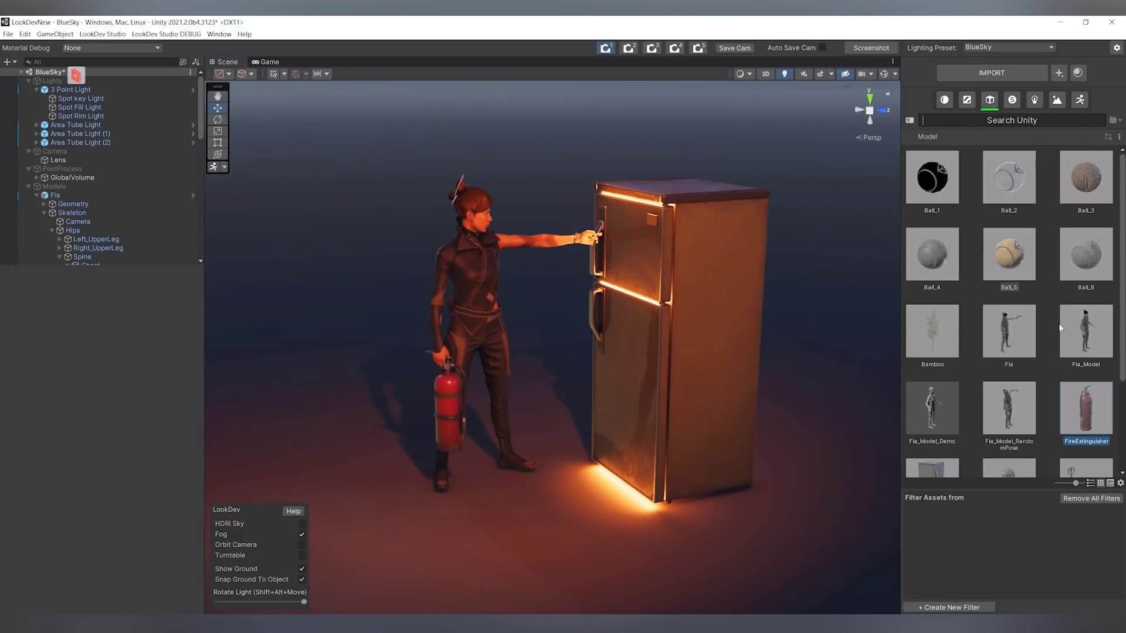
scroll(1079, 353, "down", 3)
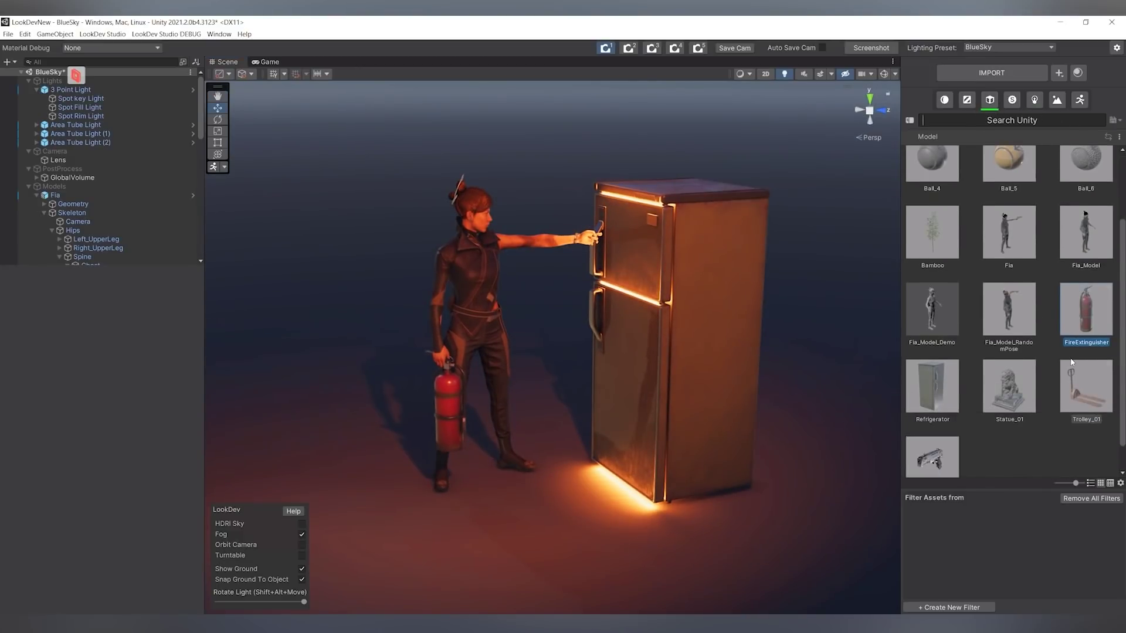
left_click_drag(1008, 395, 584, 526)
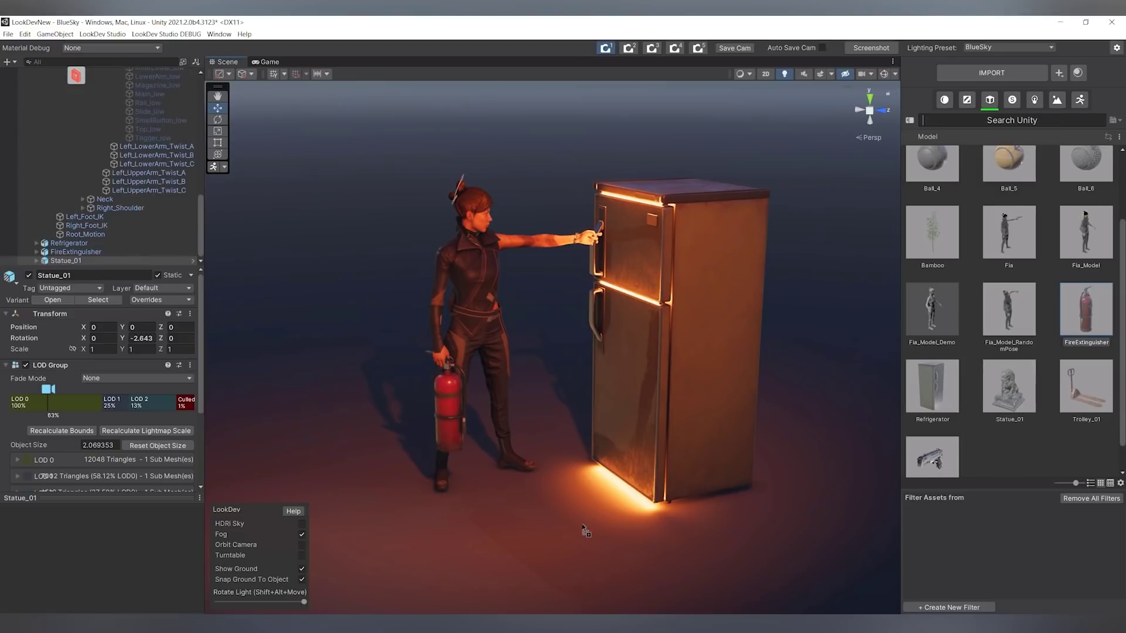
left_click_drag(556, 458, 603, 461, "alt")
Turn the statue to about 48.3° on Y and raise it to the top of the refrigerator, about 1.74 on Y
key("e")
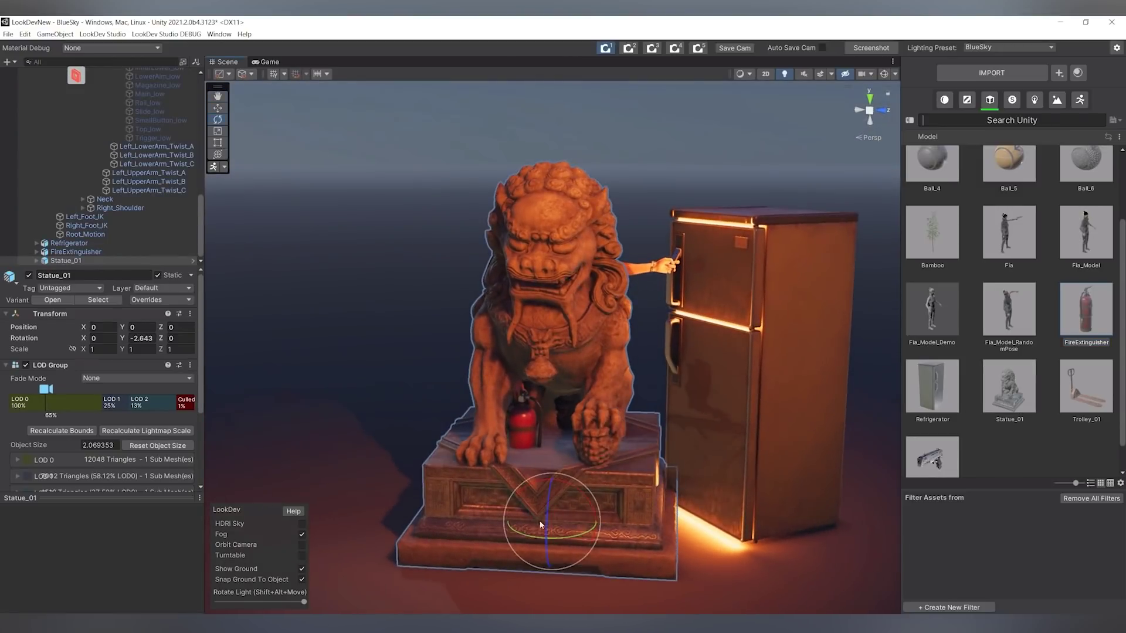
left_click_drag(571, 538, 708, 518)
key("w")
left_click_drag(708, 478, 678, 186)
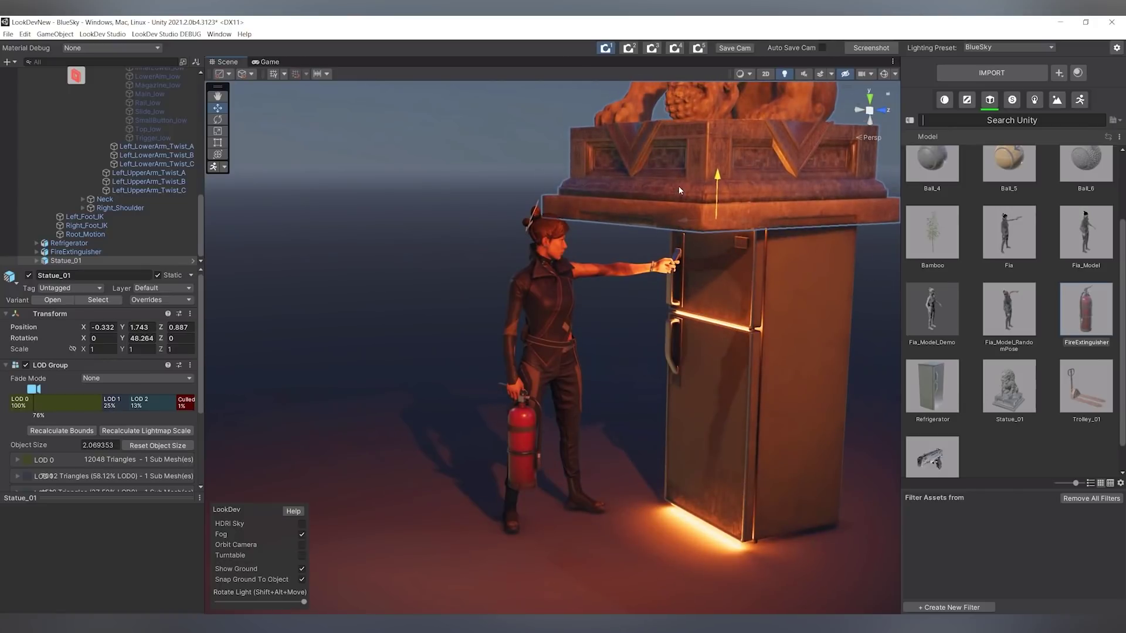
Scale the statue down uniformly to about 0.25 and position it on top of the refrigerator
key("r")
left_click_drag(716, 220, 659, 274)
key("w")
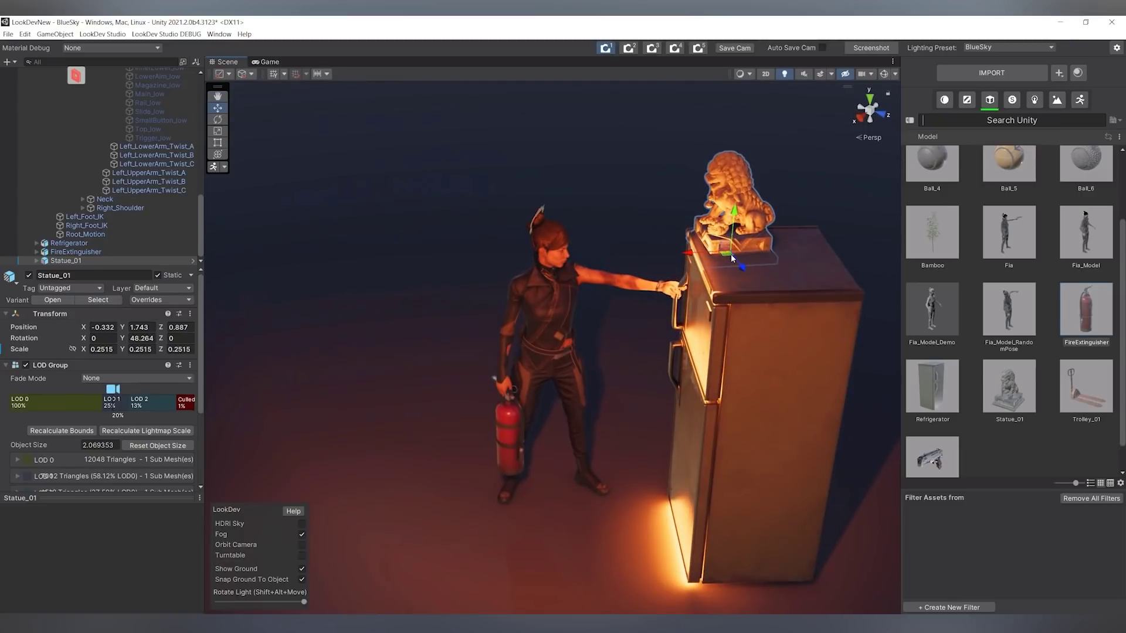
left_click_drag(731, 258, 750, 238)
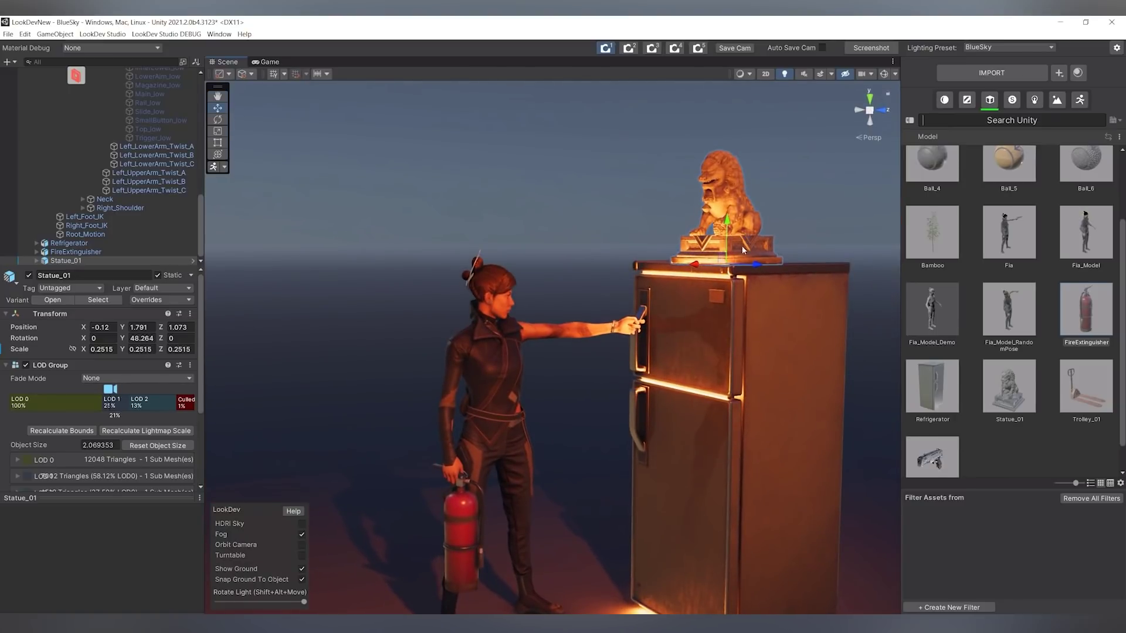
Reduce the statue's uniform scale to about 0.204 and deselect it to view the composed scene
key("r")
left_click_drag(727, 263, 715, 268)
key("w")
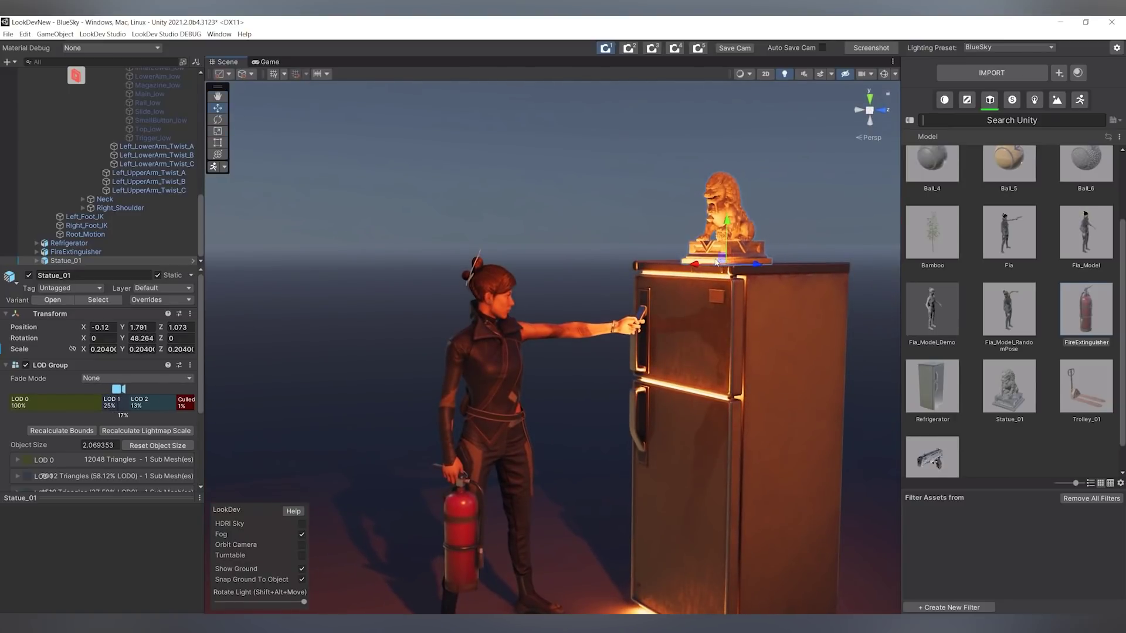
left_click(709, 265)
left_click(586, 291)
left_click_drag(585, 291, 613, 262, "alt")
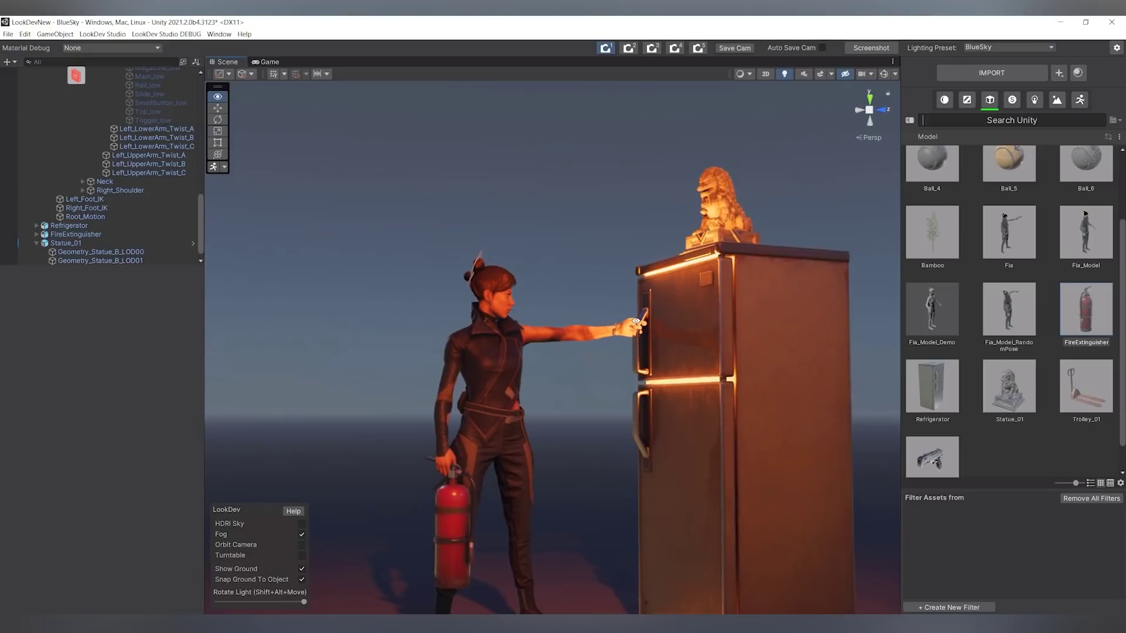
scroll(612, 261, "down", 2)
middle_click_drag(612, 261, 612, 232)
left_click_drag(612, 233, 657, 345, "alt")
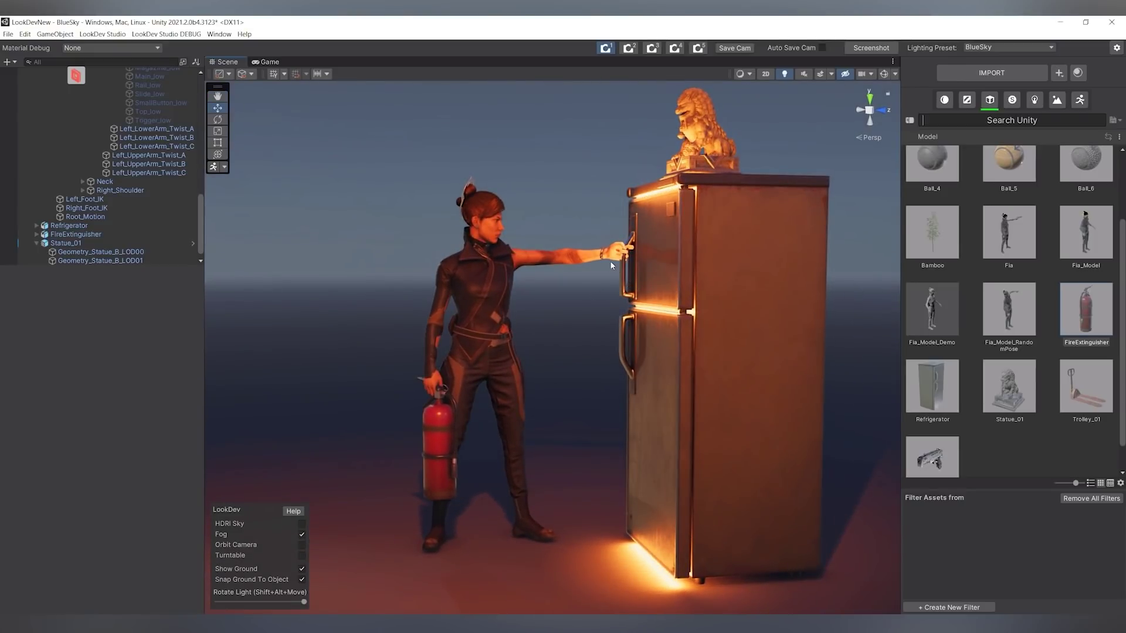
Collapse the Fia and 3 Point Light entries in the scene hierarchy
left_click_drag(548, 261, 573, 264, "alt")
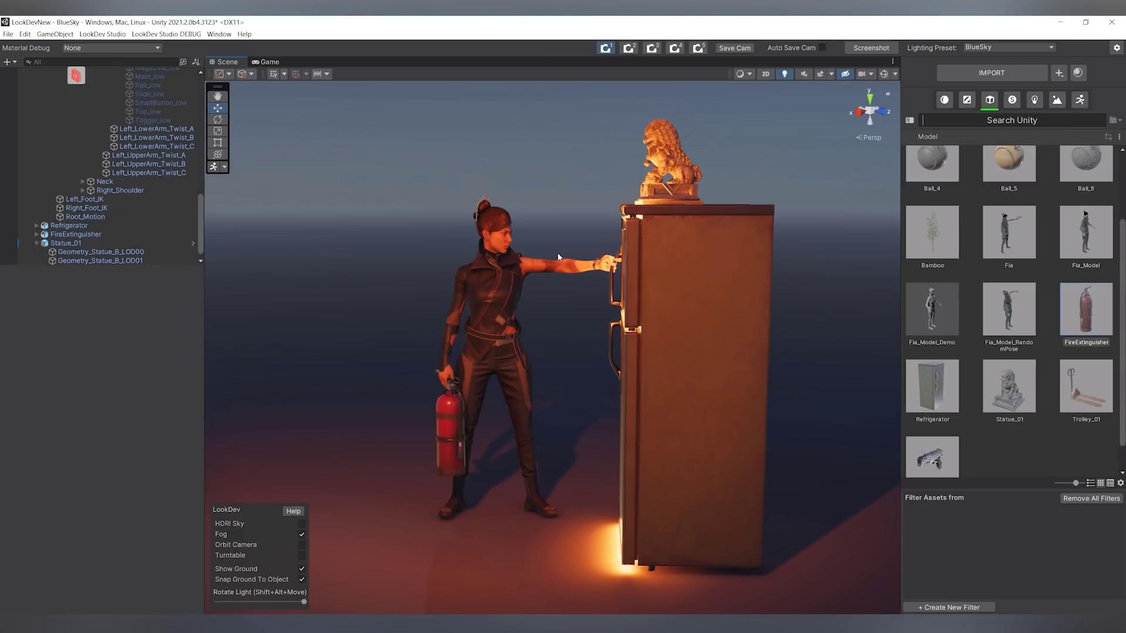
left_click_drag(557, 252, 575, 237, "alt")
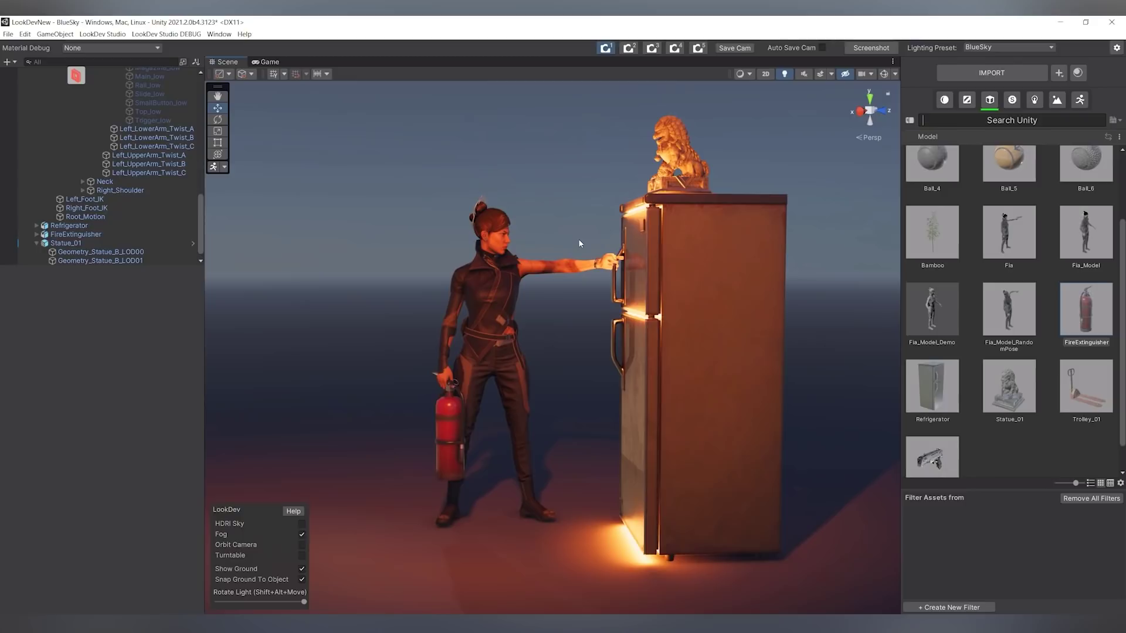
left_click_drag(591, 240, 616, 243, "alt")
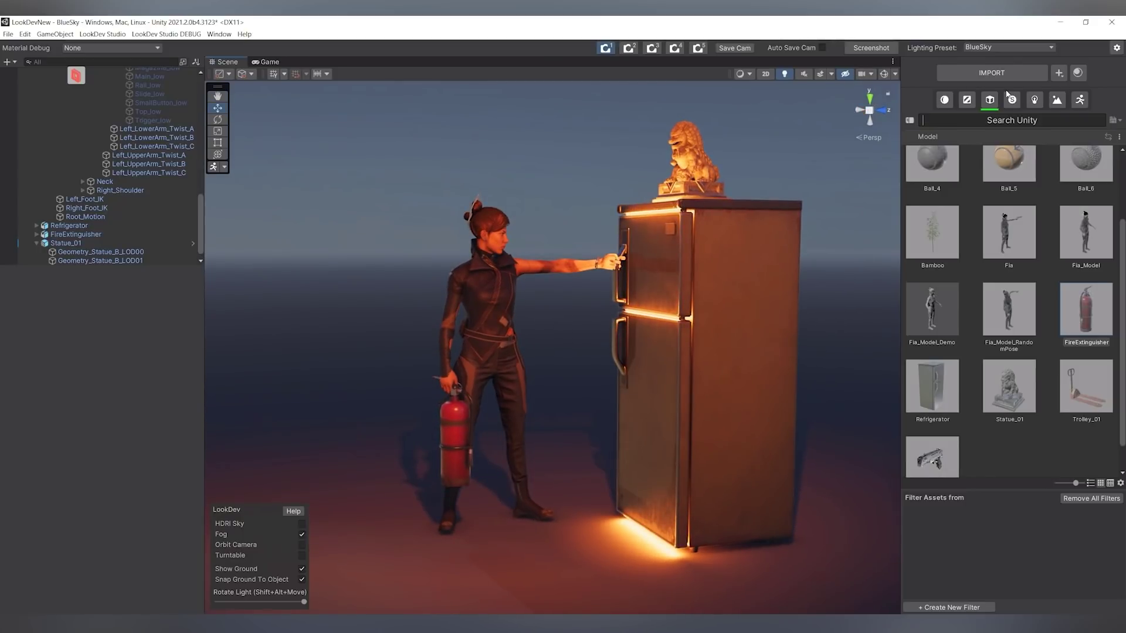
scroll(60, 174, "up", 10)
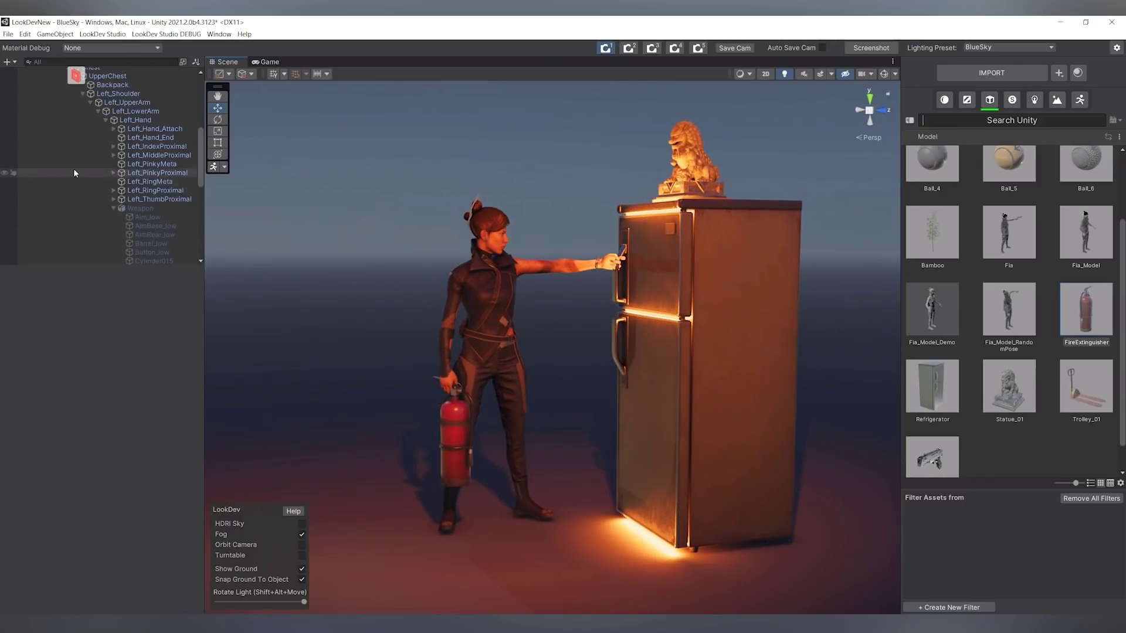
left_click(37, 195)
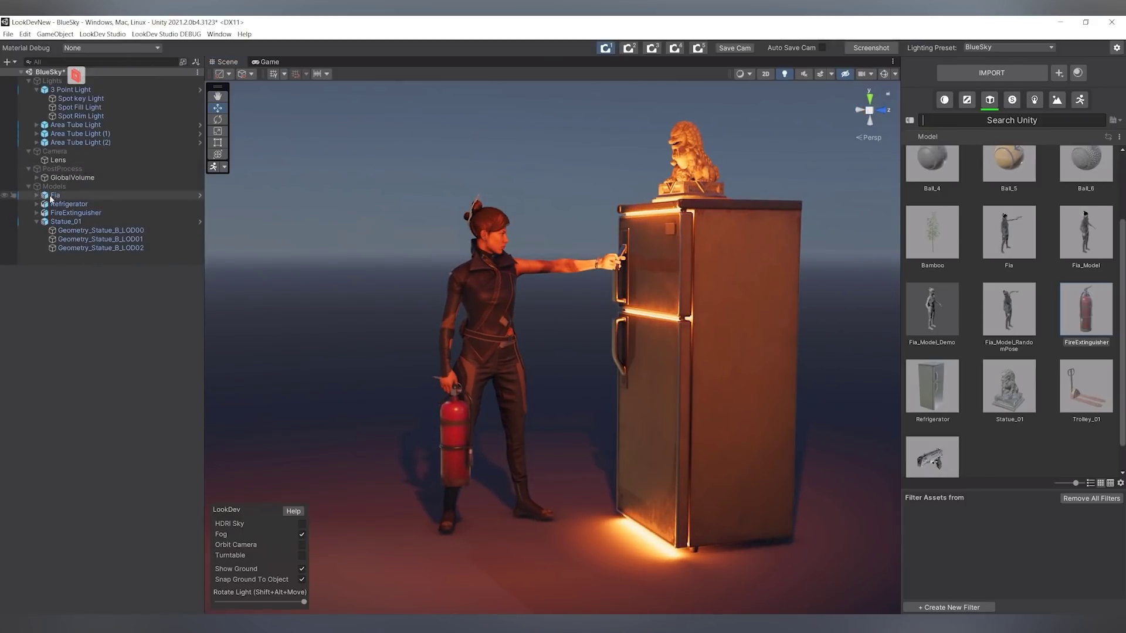
left_click(51, 197)
left_click(44, 90)
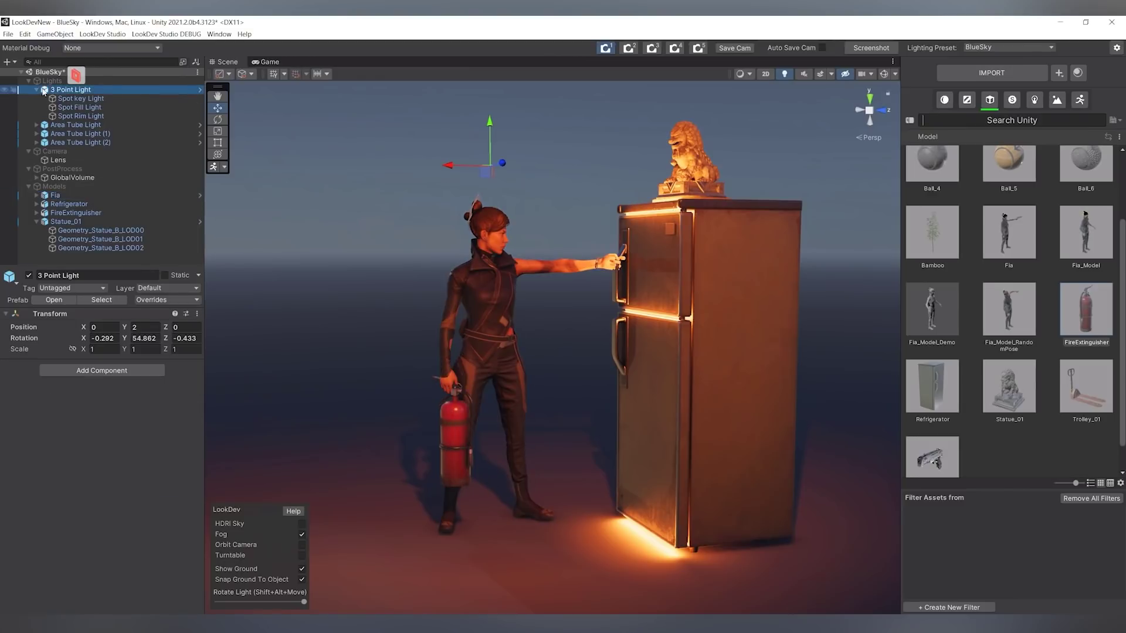
left_click(35, 90)
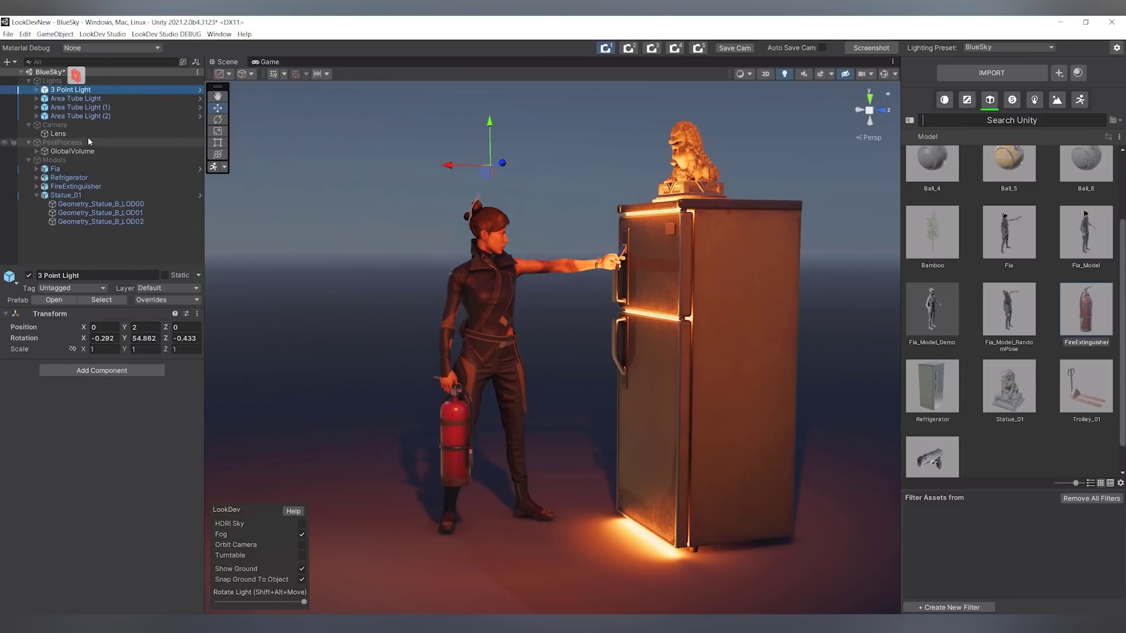
Create a lighting preset from the 3 Point Light and all three Area Tube Lights, naming it SpookyFridge
left_click(82, 117, "shift")
right_click(80, 109)
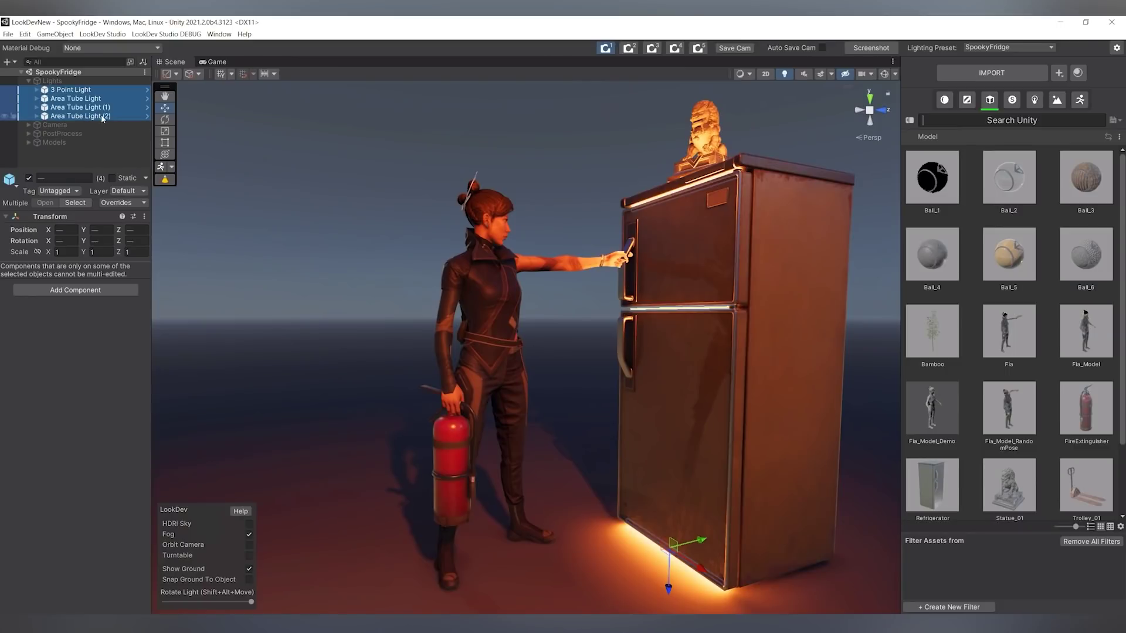
right_click(103, 118)
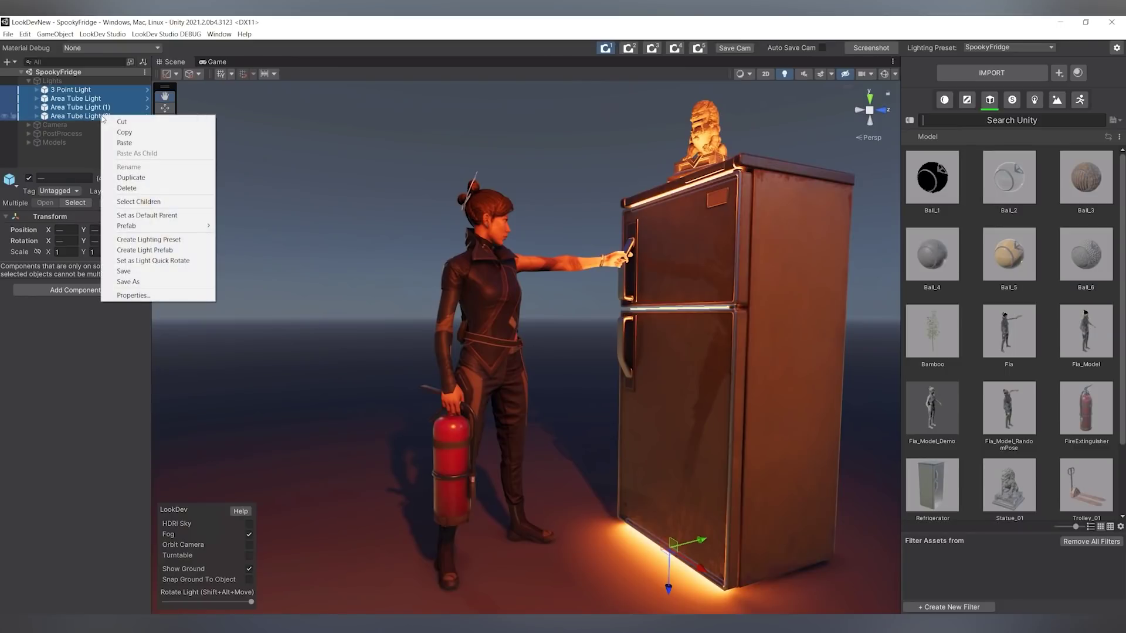
left_click(161, 240)
left_click(454, 362)
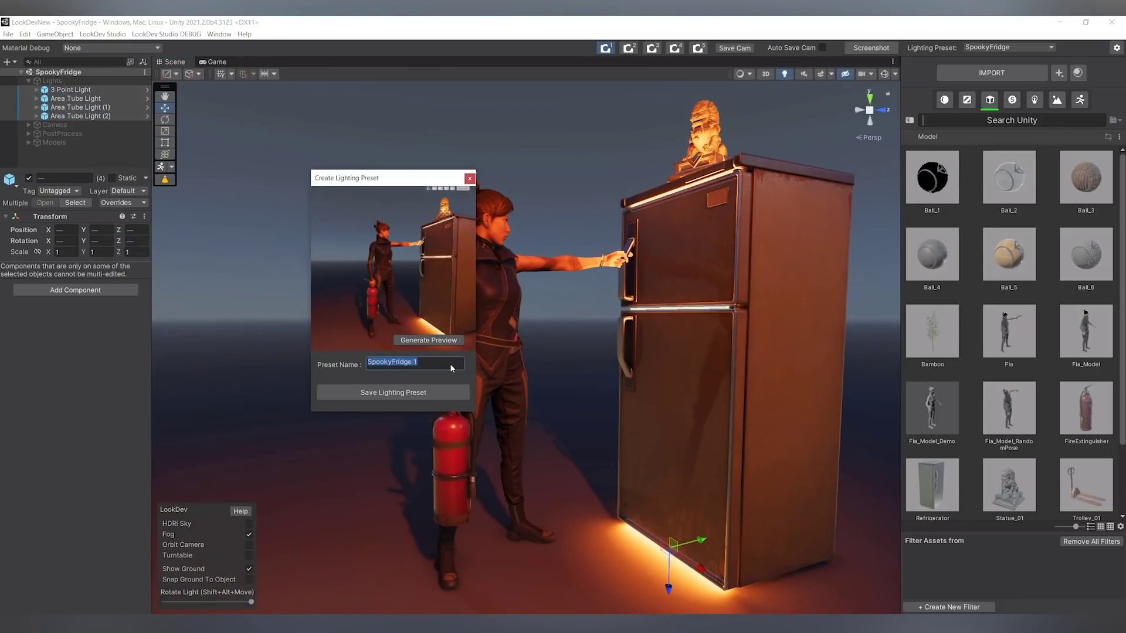
left_click(450, 364)
Generate a low-angle preview of Fia and the refrigerator for the preset, save it, and open the list of lighting presets
left_click_drag(571, 301, 404, 331, "alt")
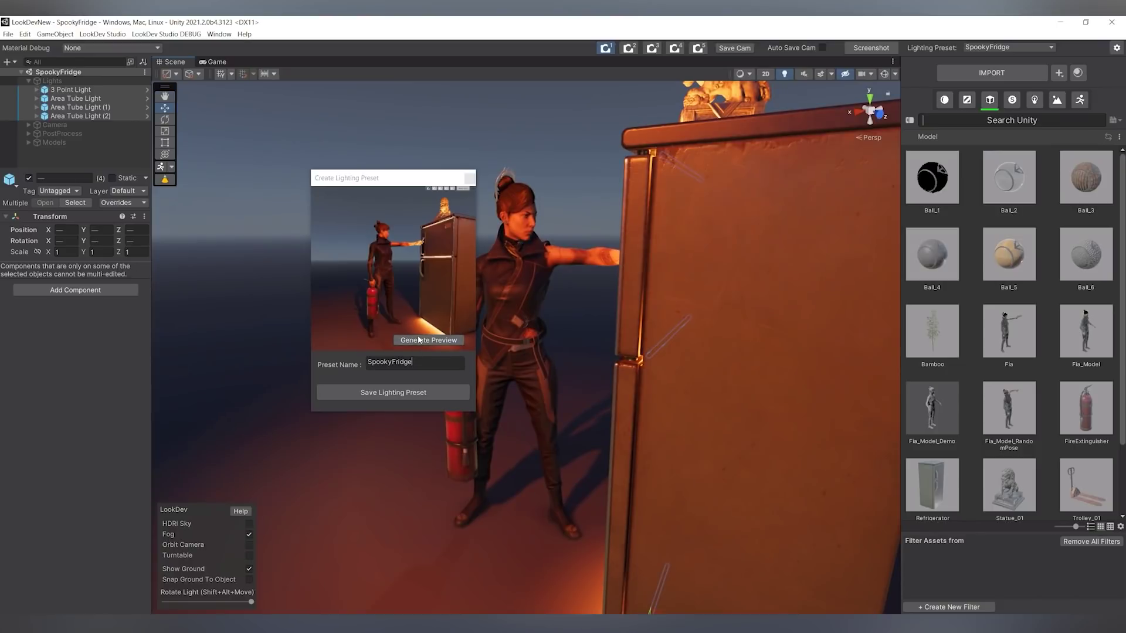
left_click(417, 342)
left_click_drag(487, 305, 651, 225, "alt")
left_click(421, 341)
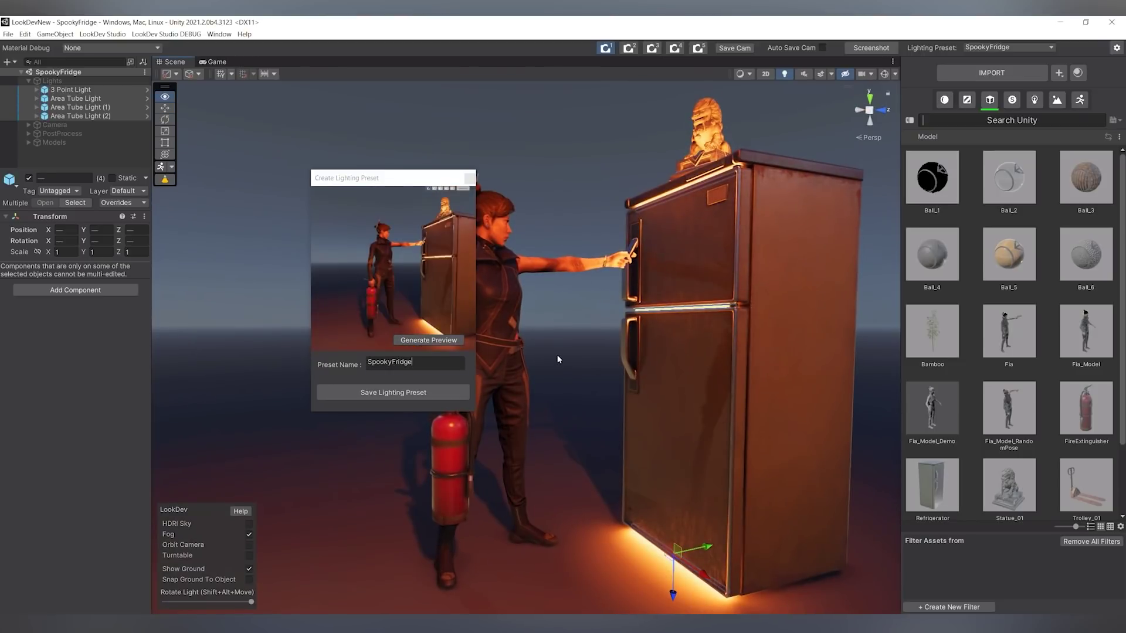
right_click_drag(557, 355, 505, 333)
left_click(404, 339)
left_click_drag(557, 352, 555, 331, "alt")
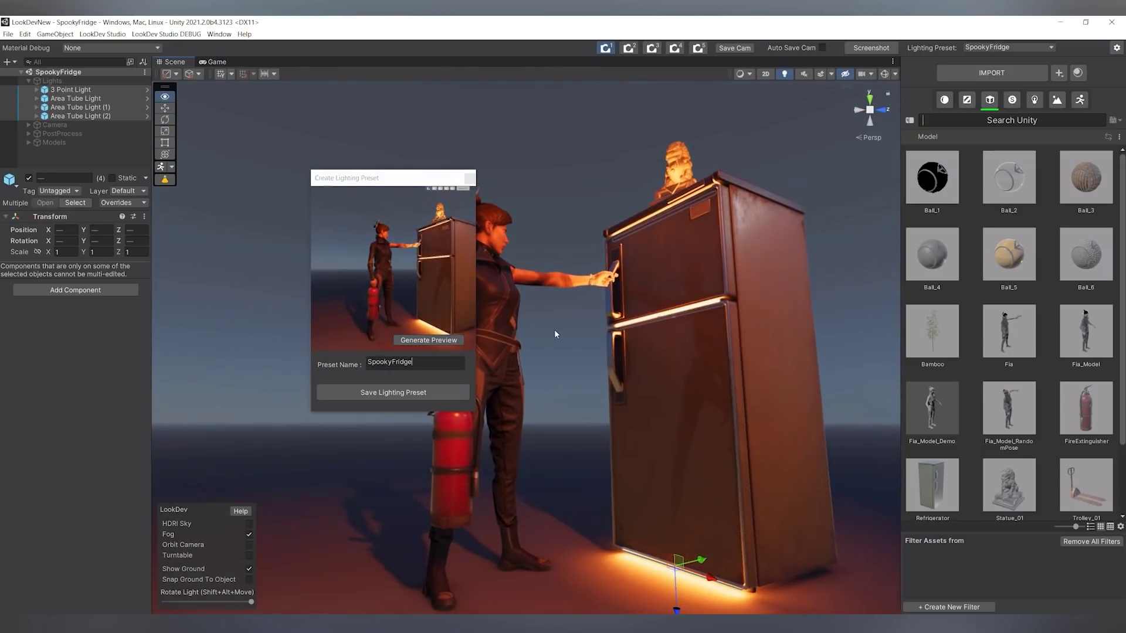
middle_click_drag(554, 331, 596, 285)
right_click_drag(596, 285, 505, 316)
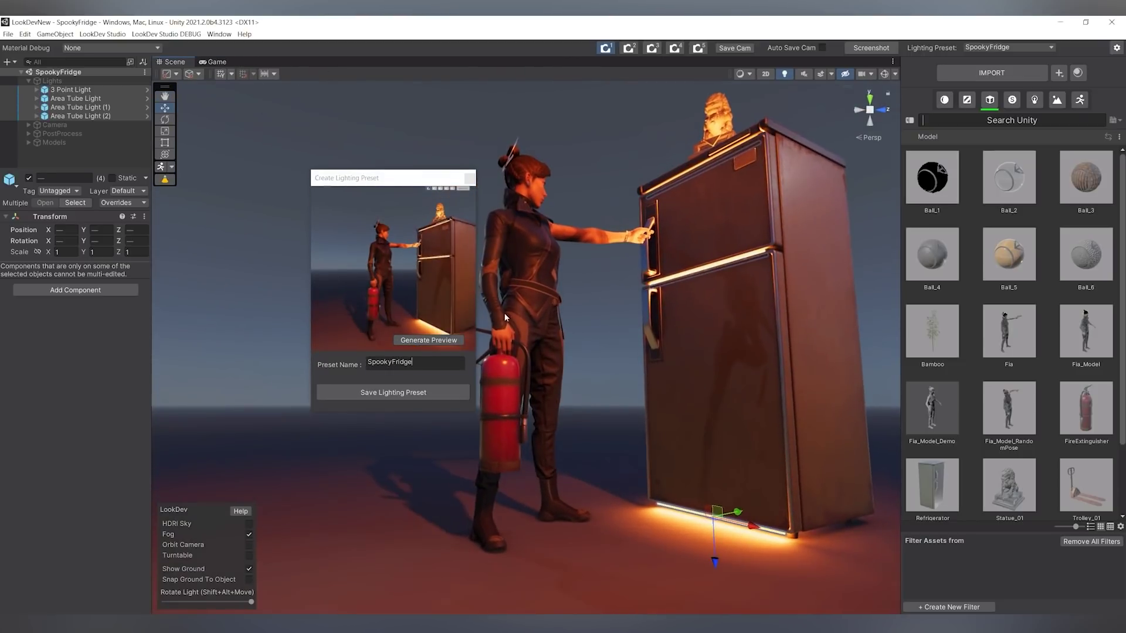
left_click(421, 340)
right_click_drag(546, 305, 446, 356)
left_click(444, 344)
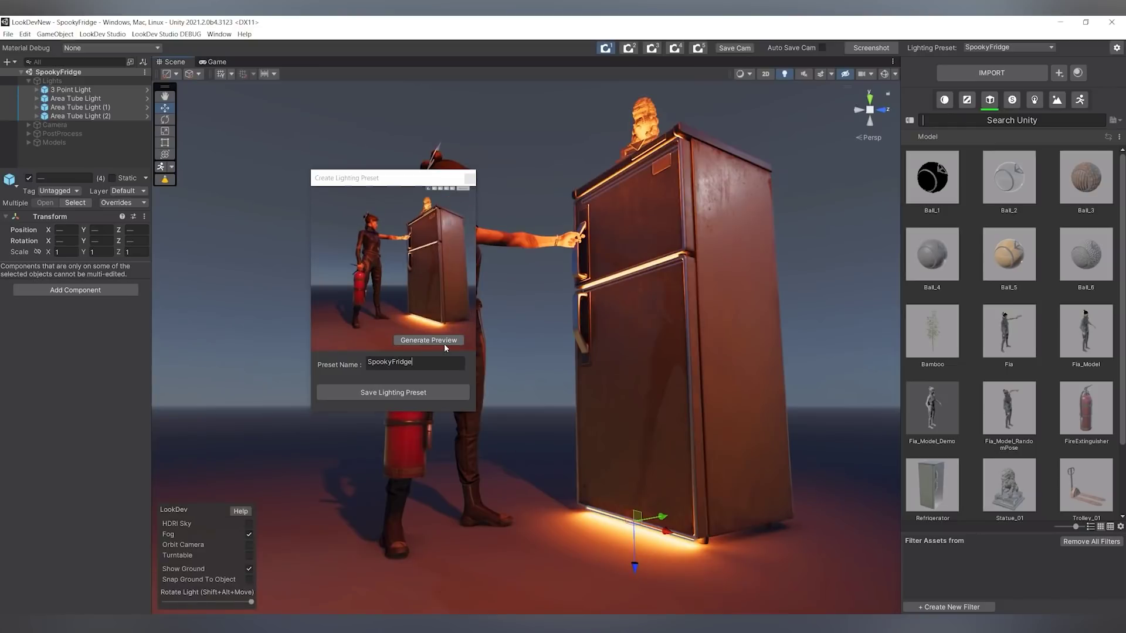
left_click(395, 392)
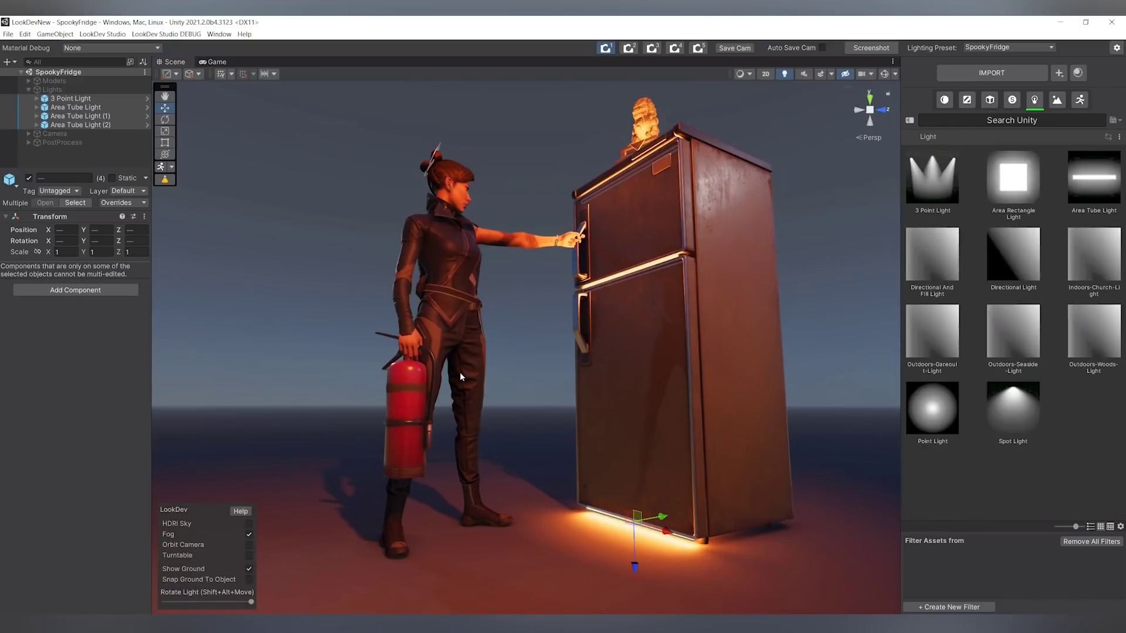
left_click(979, 48)
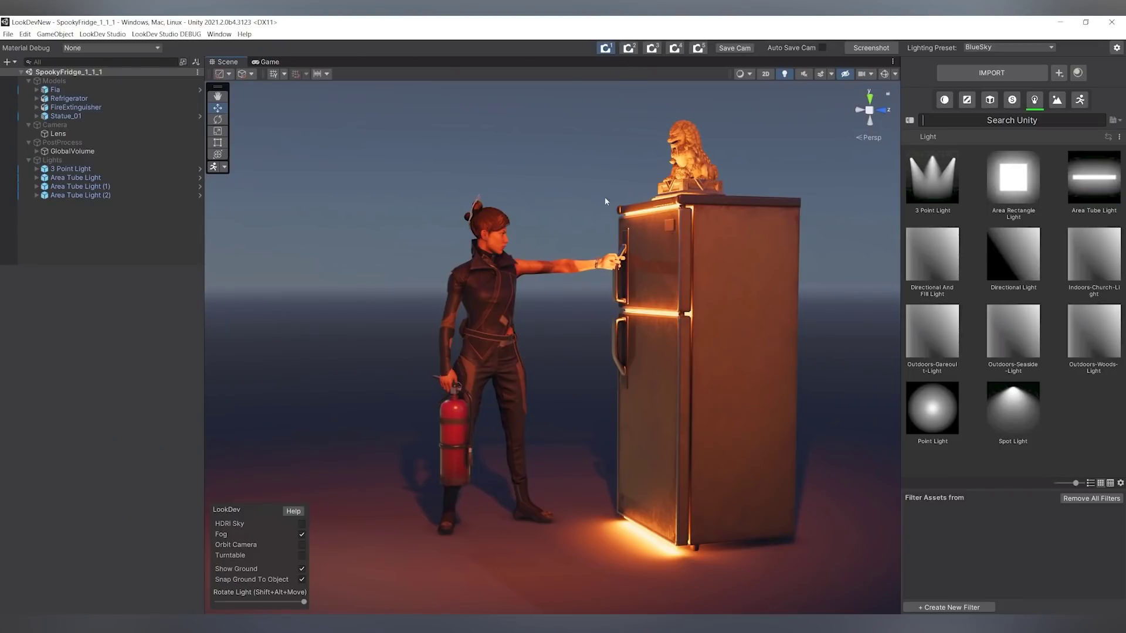
Frame Fia, the refrigerator and the statue from a low angle and save the view as camera 1's position
scroll(606, 201, "up", 10)
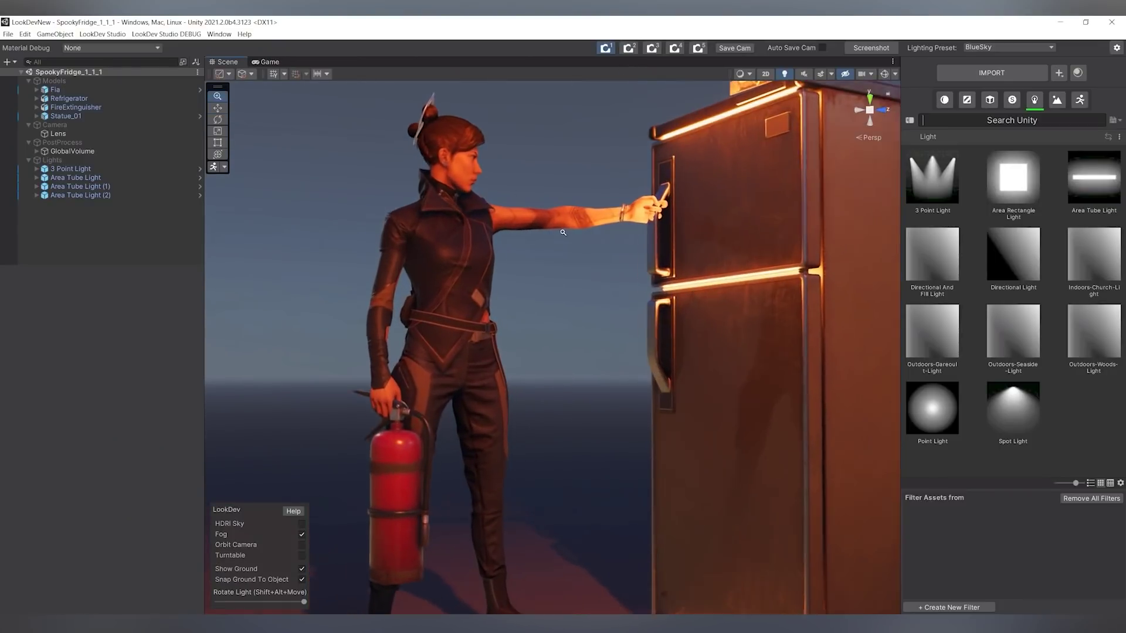
right_click_drag(563, 233, 553, 211, "alt")
left_click_drag(611, 168, 589, 205, "alt")
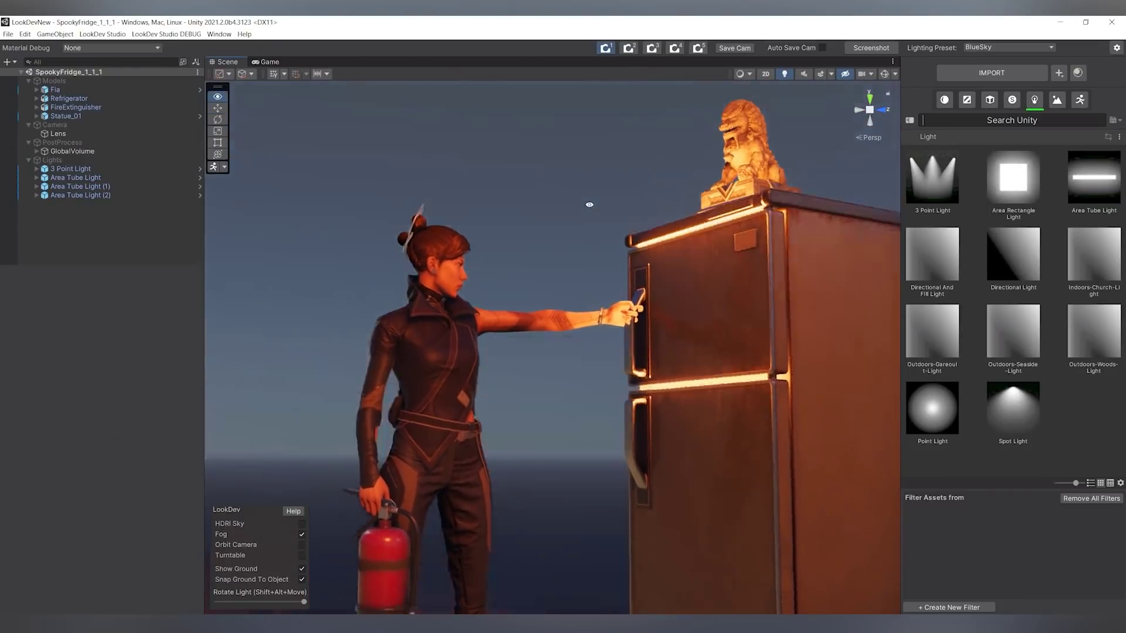
scroll(624, 183, "up", 6)
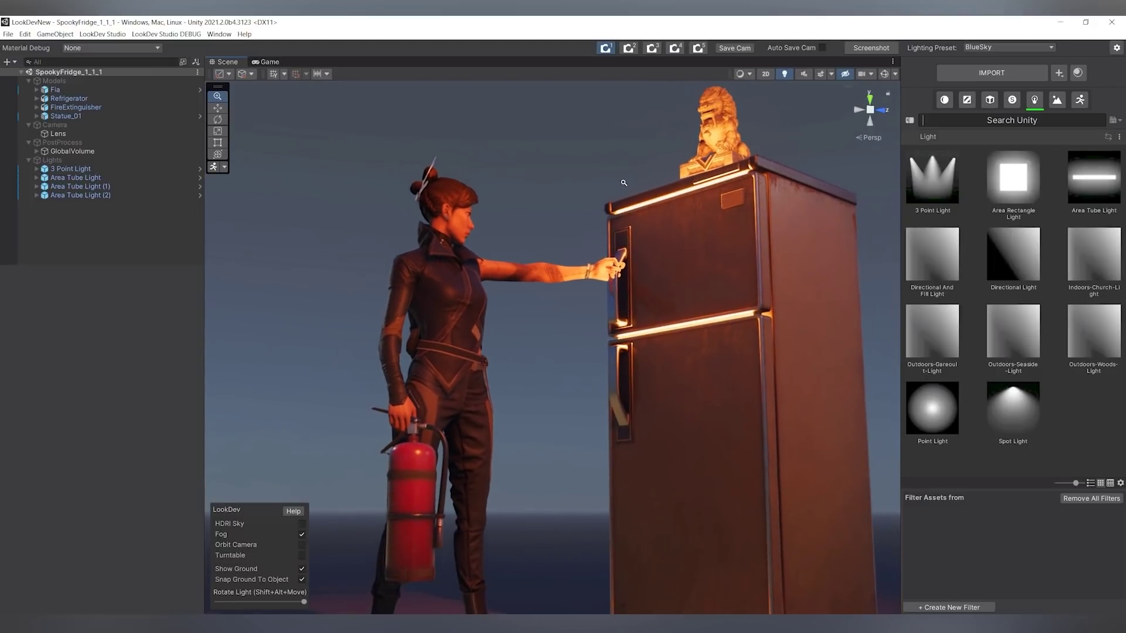
left_click_drag(632, 172, 648, 193, "alt")
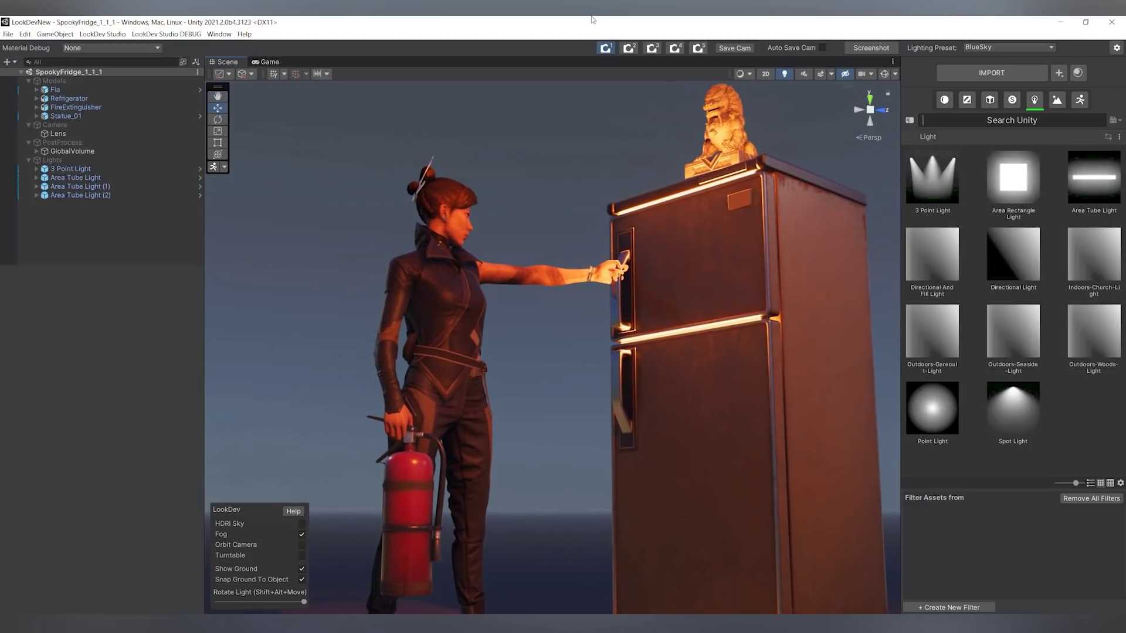
left_click(607, 49)
left_click(626, 49)
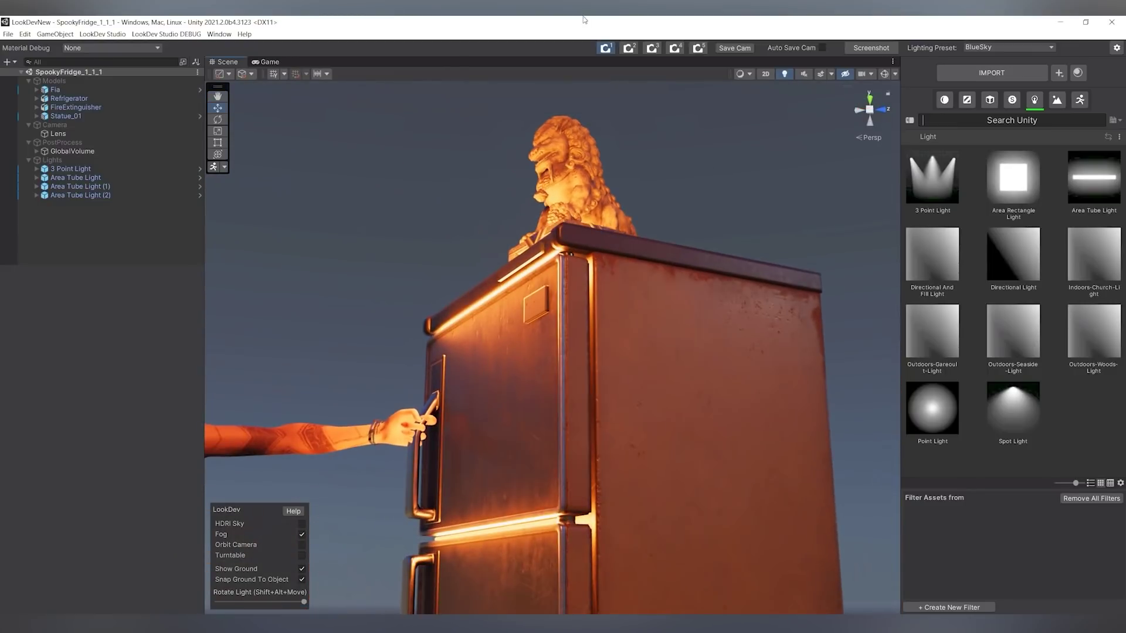
right_click_drag(625, 225, 473, 176, "alt")
middle_click_drag(473, 176, 711, 78)
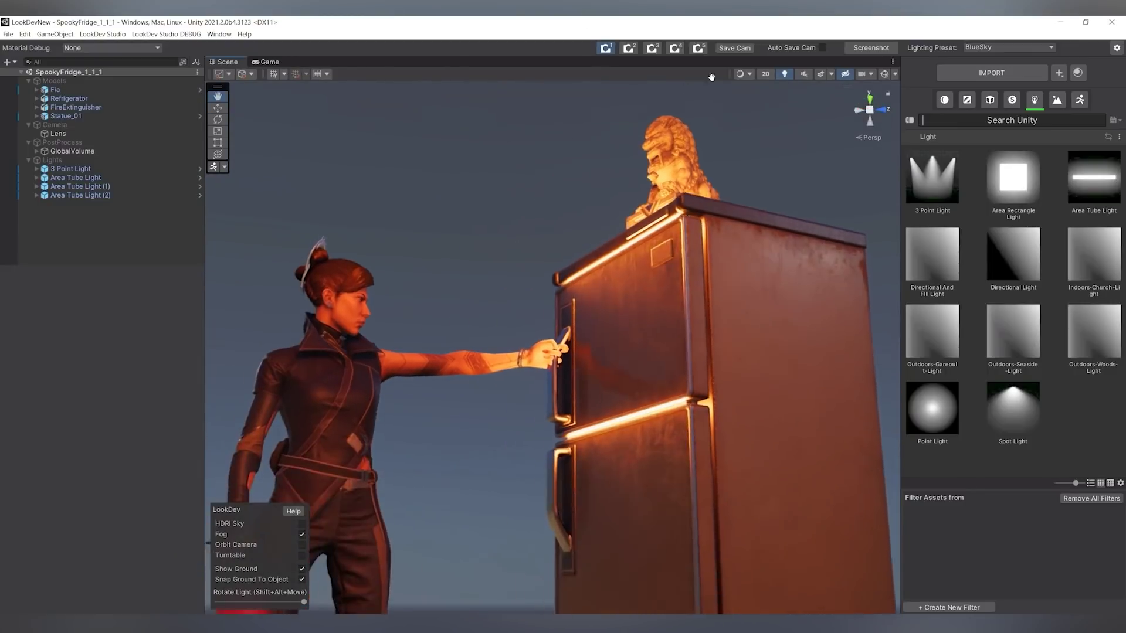
left_click_drag(711, 77, 550, 274, "alt")
middle_click_drag(550, 273, 636, 266)
right_click_drag(635, 266, 557, 226, "alt")
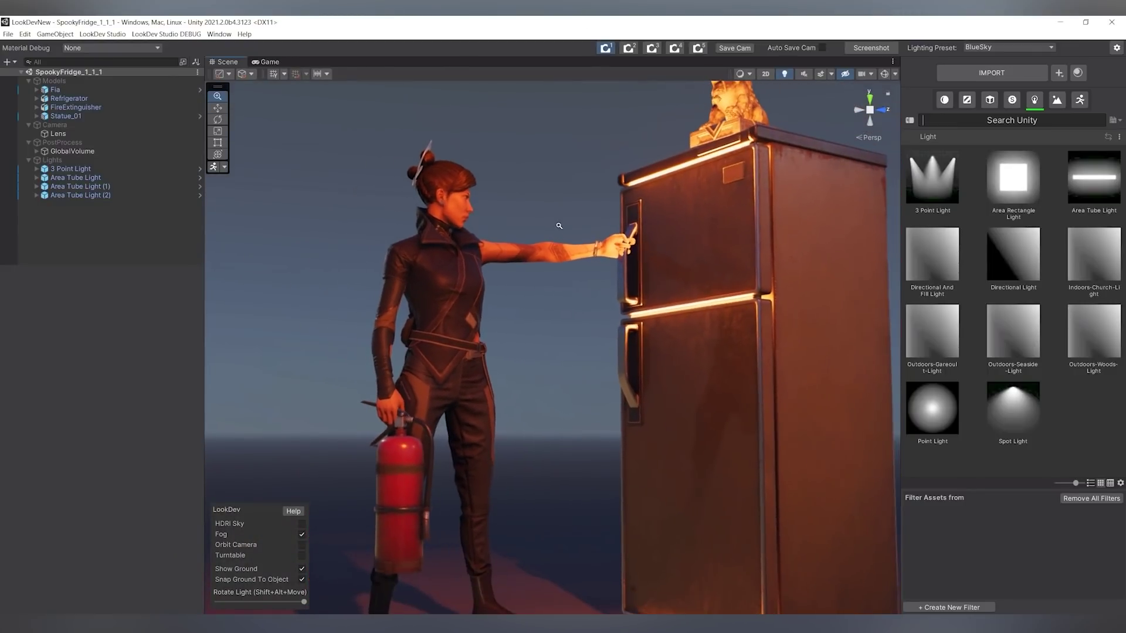
left_click_drag(557, 226, 566, 207, "alt")
middle_click_drag(566, 208, 611, 194)
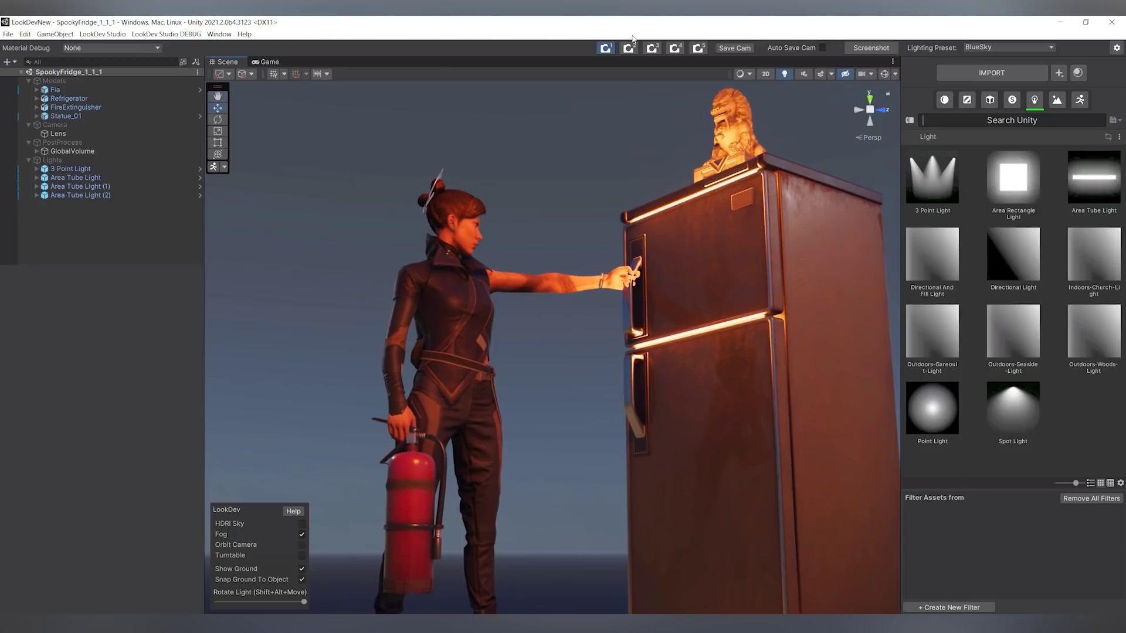
left_click(733, 48)
Switch to camera 2, change the view, and return to camera 1 to check its saved framing
scroll(628, 131, "up", 3)
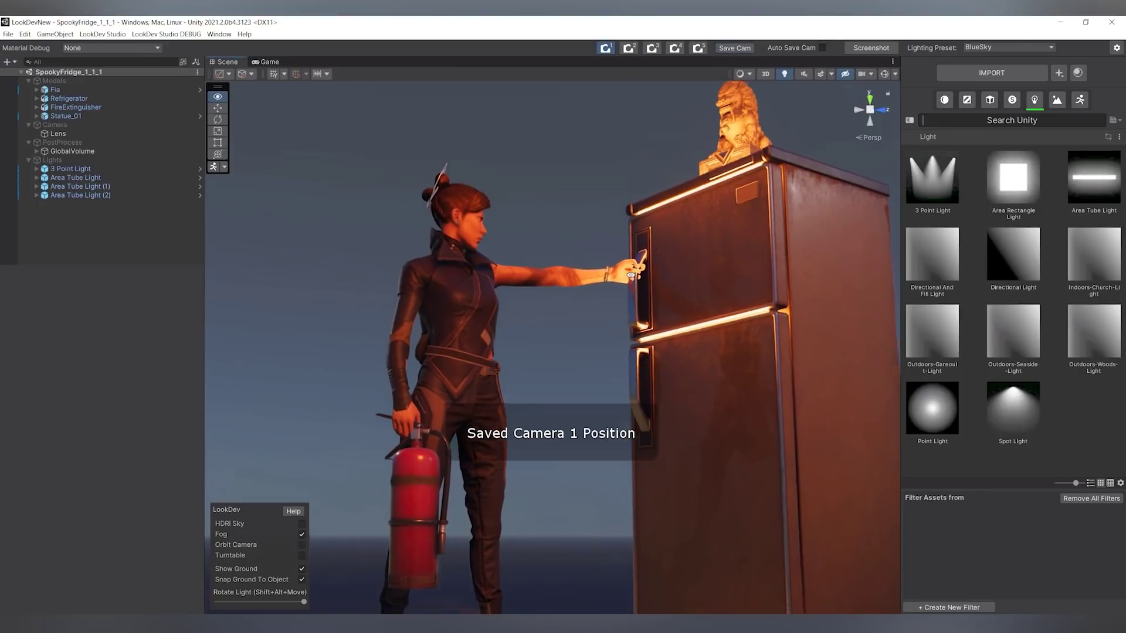
left_click(629, 48)
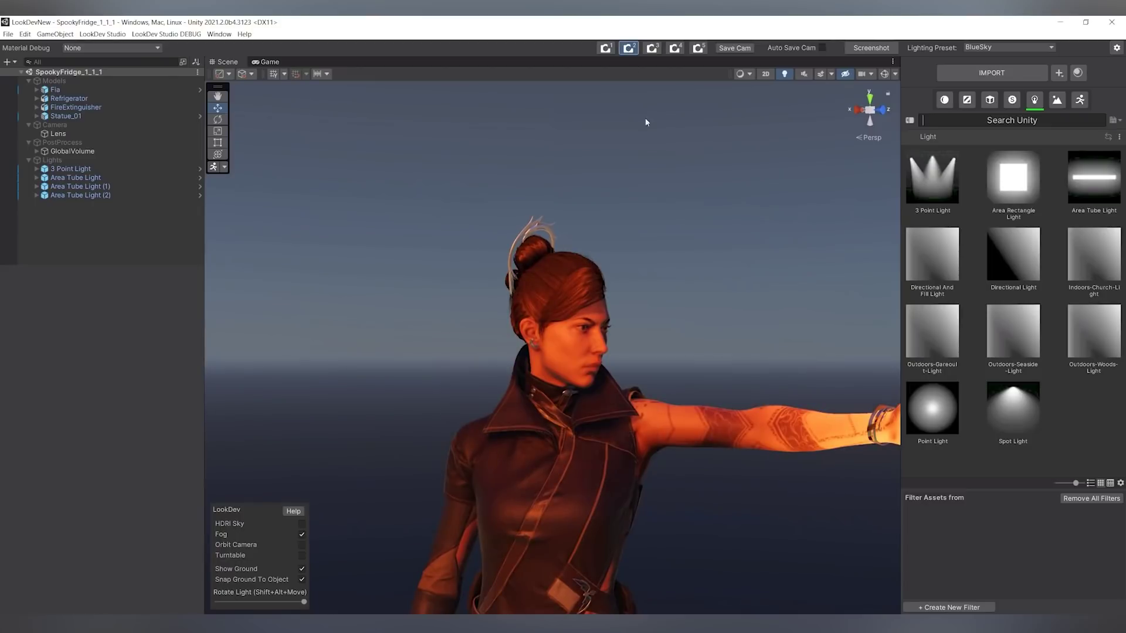
right_click_drag(649, 211, 659, 290)
left_click(604, 49)
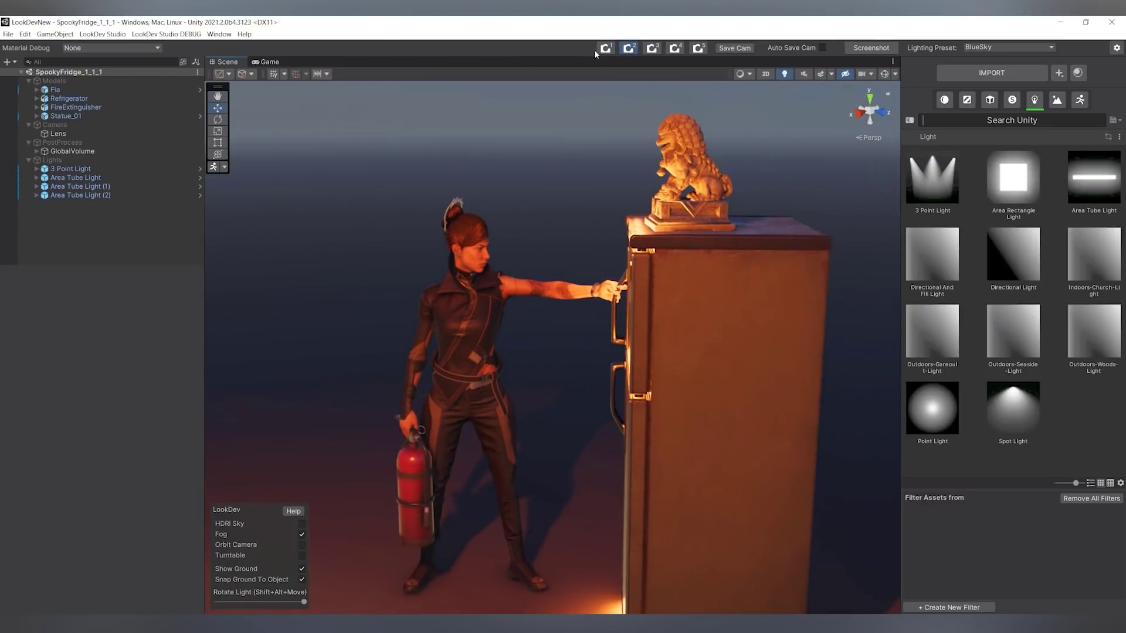
left_click(608, 53)
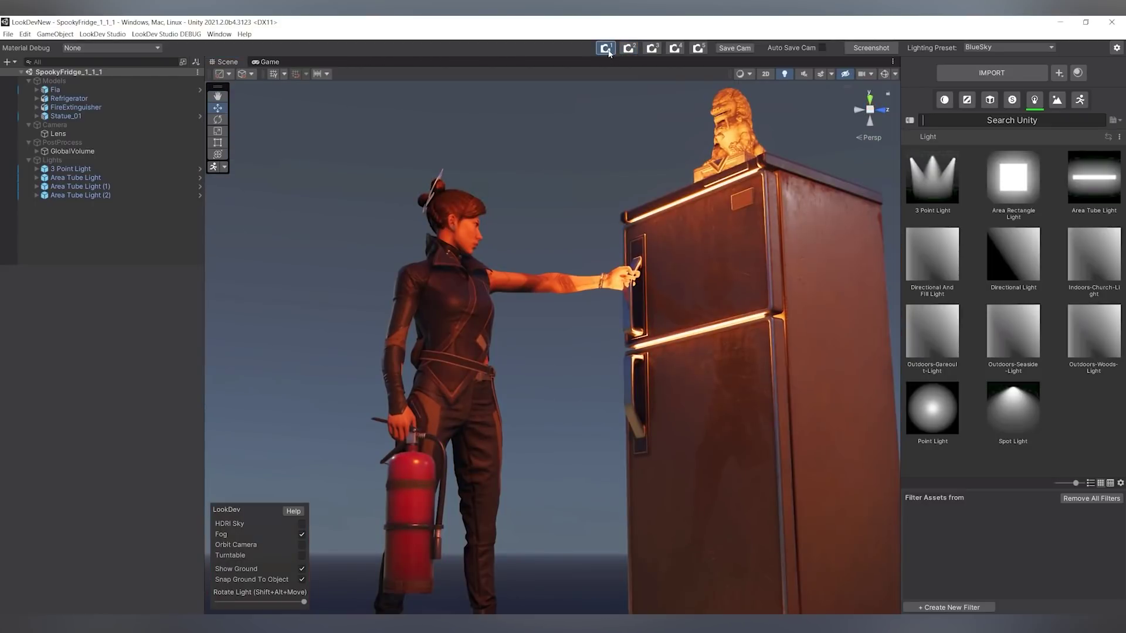
Frame a close-up of Fia's face and outstretched arm from beside the refrigerator and save it as camera 2's position
left_click(628, 49)
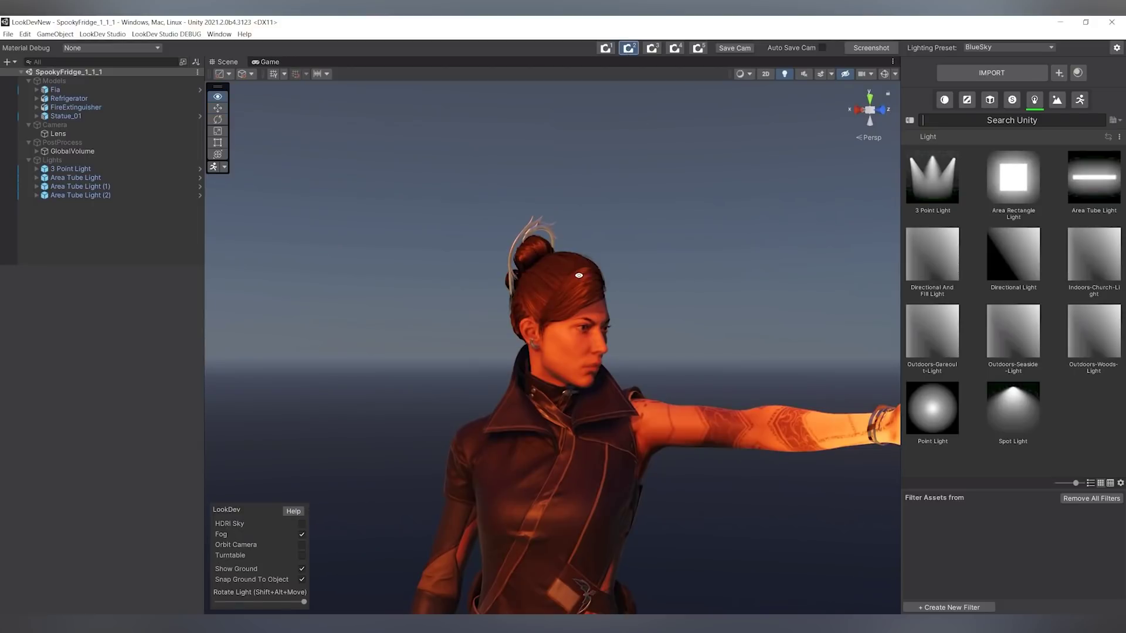
right_click_drag(381, 376, 401, 394)
middle_click_drag(401, 393, 591, 123)
right_click_drag(590, 123, 545, 259, "alt")
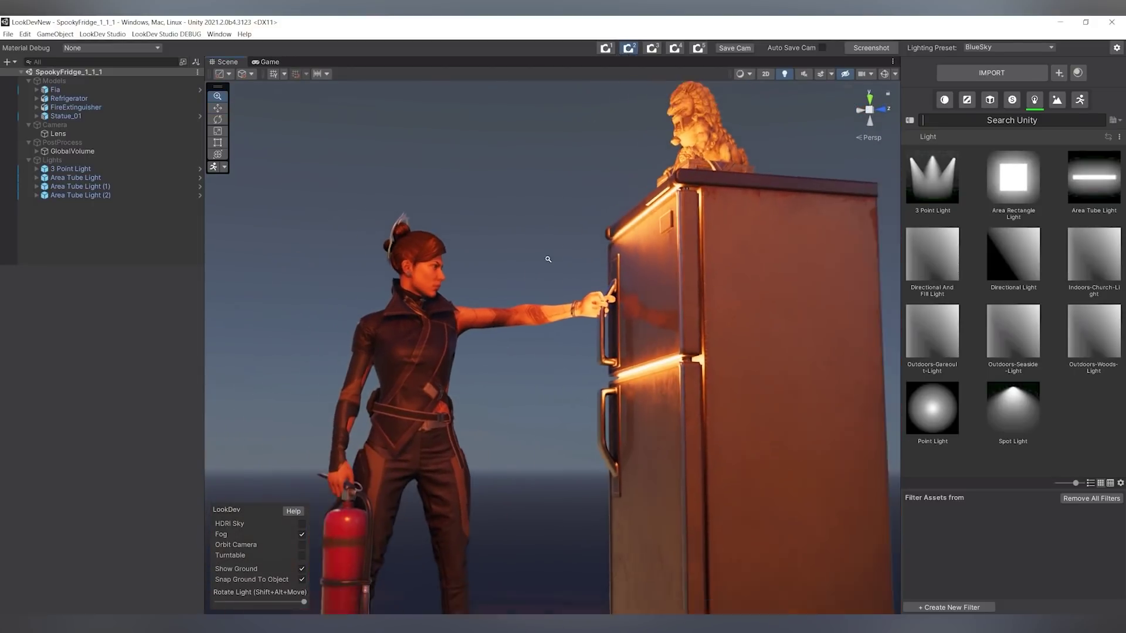
middle_click_drag(545, 259, 556, 223)
right_click_drag(579, 277, 275, 342)
left_click_drag(275, 342, 623, 264, "alt")
right_click_drag(624, 263, 707, 258, "alt")
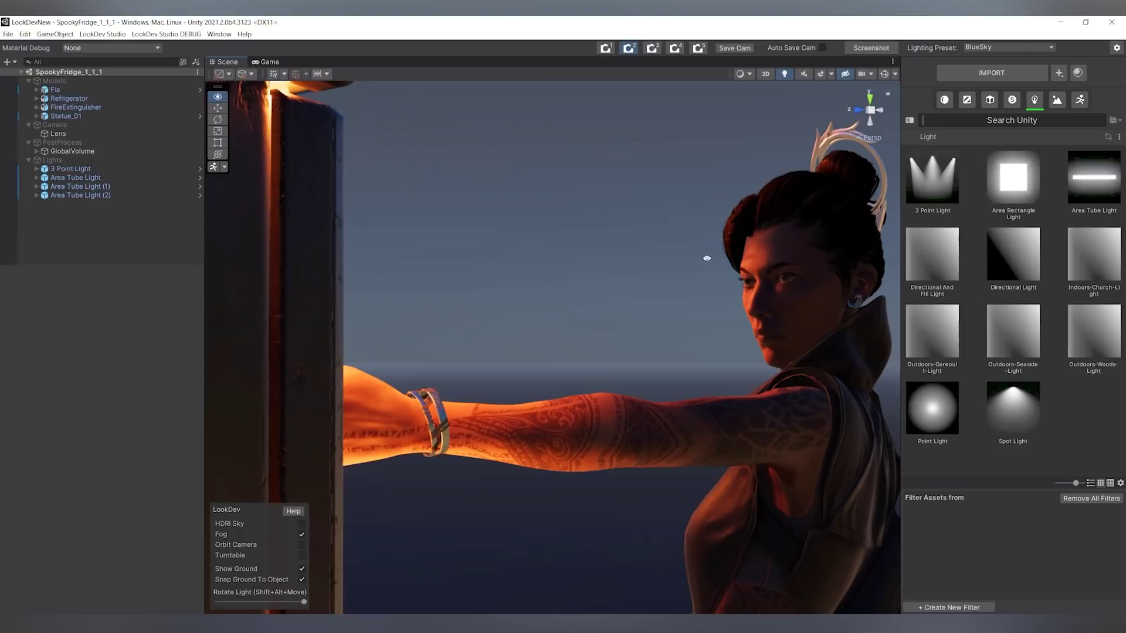
left_click(734, 47)
Alternate between cameras 1 and 2 to compare their saved views, ending on camera 2
left_click(605, 48)
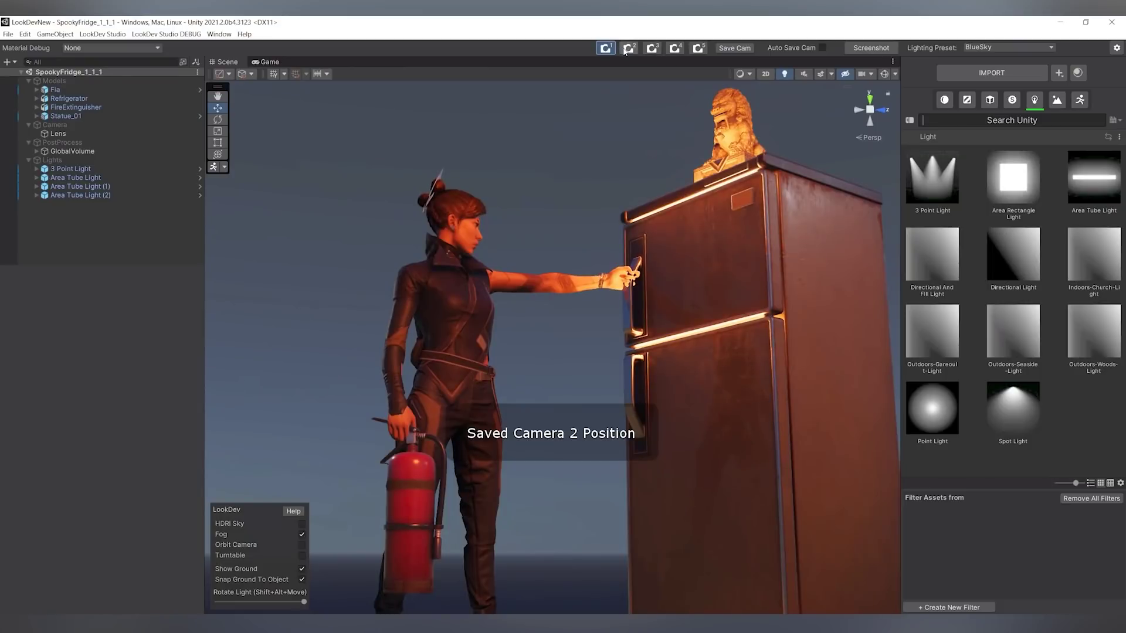
left_click(628, 48)
left_click(605, 48)
left_click(628, 48)
left_click(607, 48)
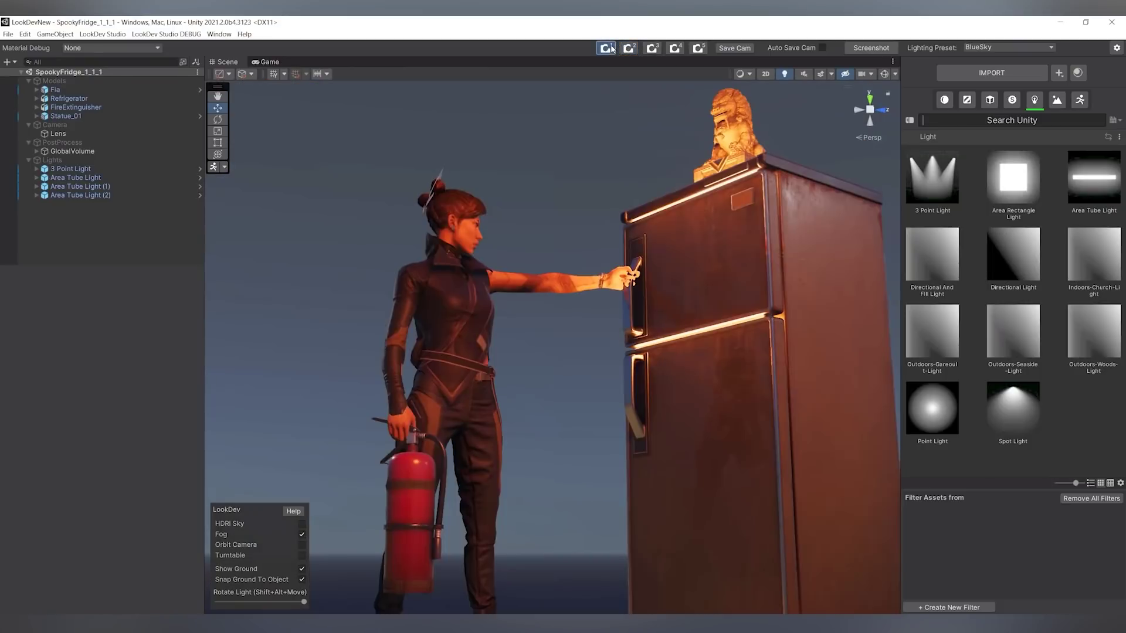
left_click(629, 48)
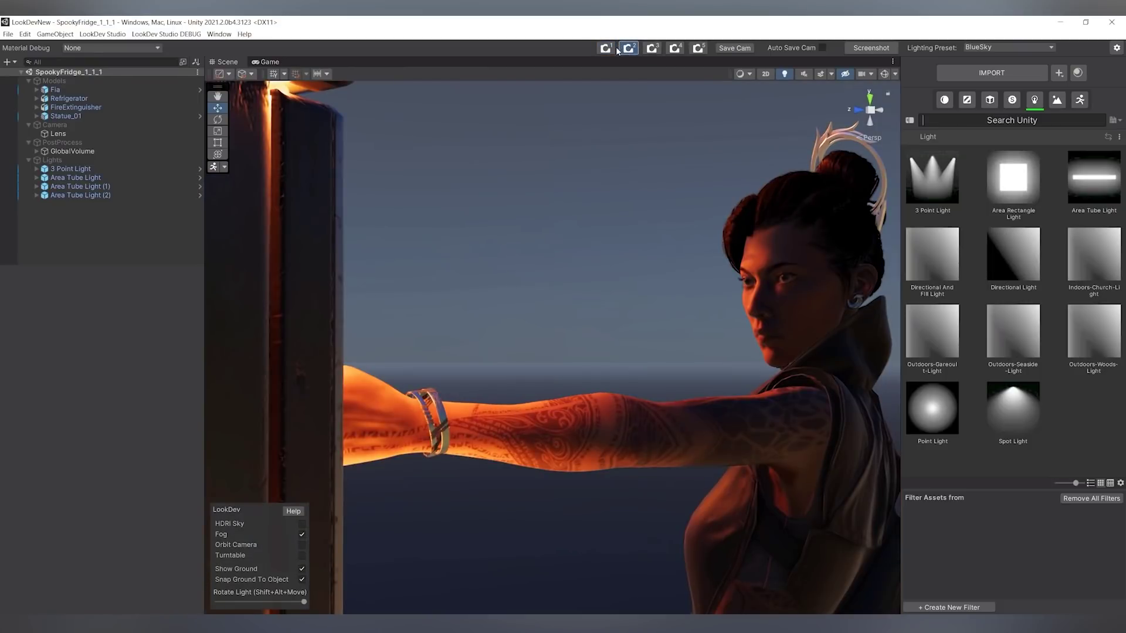
Switch back to camera 1 and frame Fia, the refrigerator and the statue in a slightly wider view
left_click(607, 49)
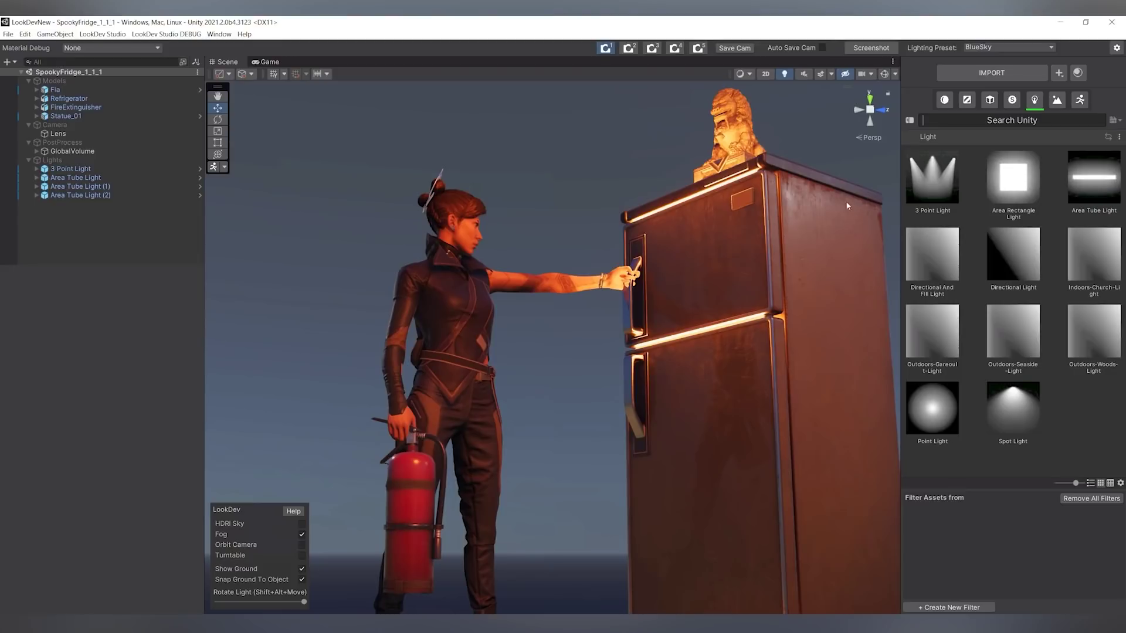
right_click_drag(780, 231, 772, 279)
middle_click_drag(771, 279, 752, 330)
right_click_drag(751, 330, 765, 305)
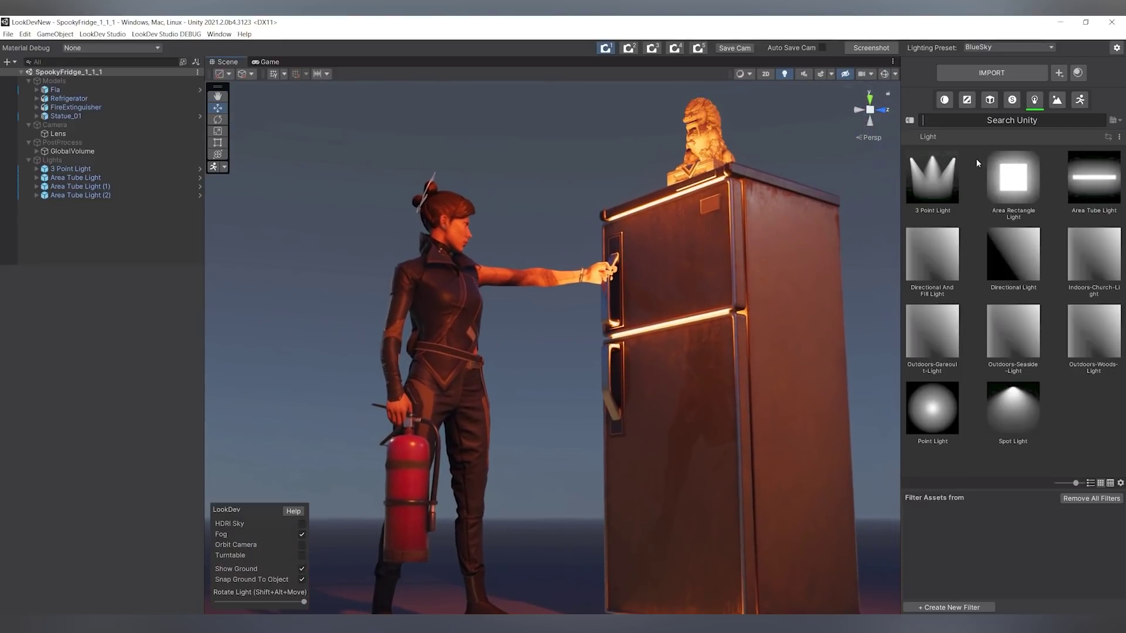
Browse the animation assets and apply the Anim_Fia_Idle clip to Fia, viewing her from the front
left_click(1080, 100)
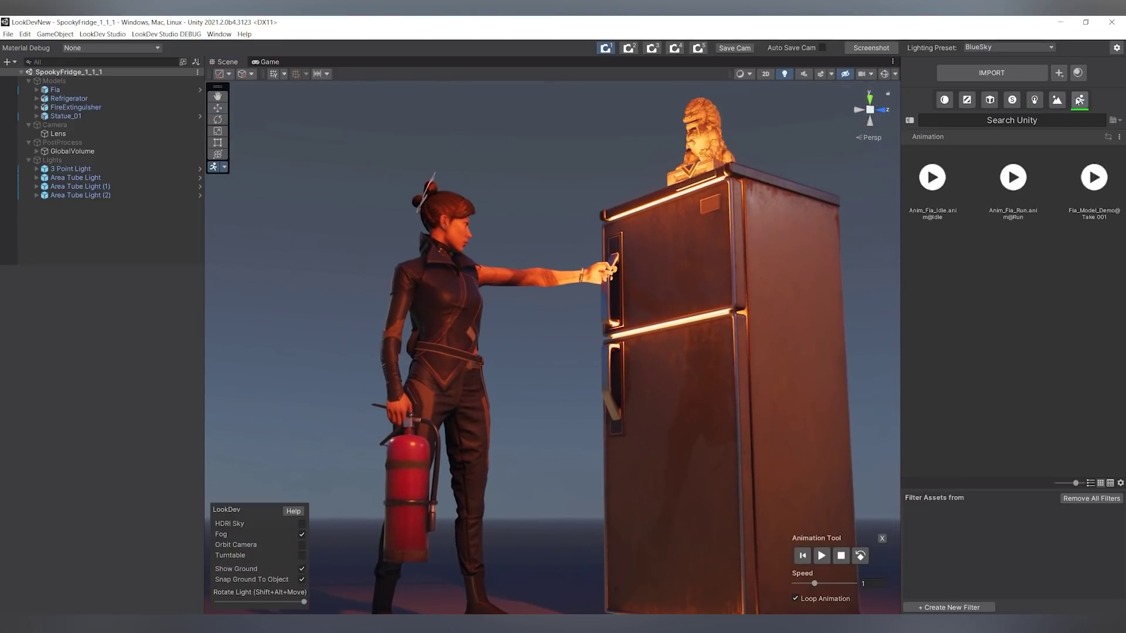
middle_click_drag(632, 302, 555, 334)
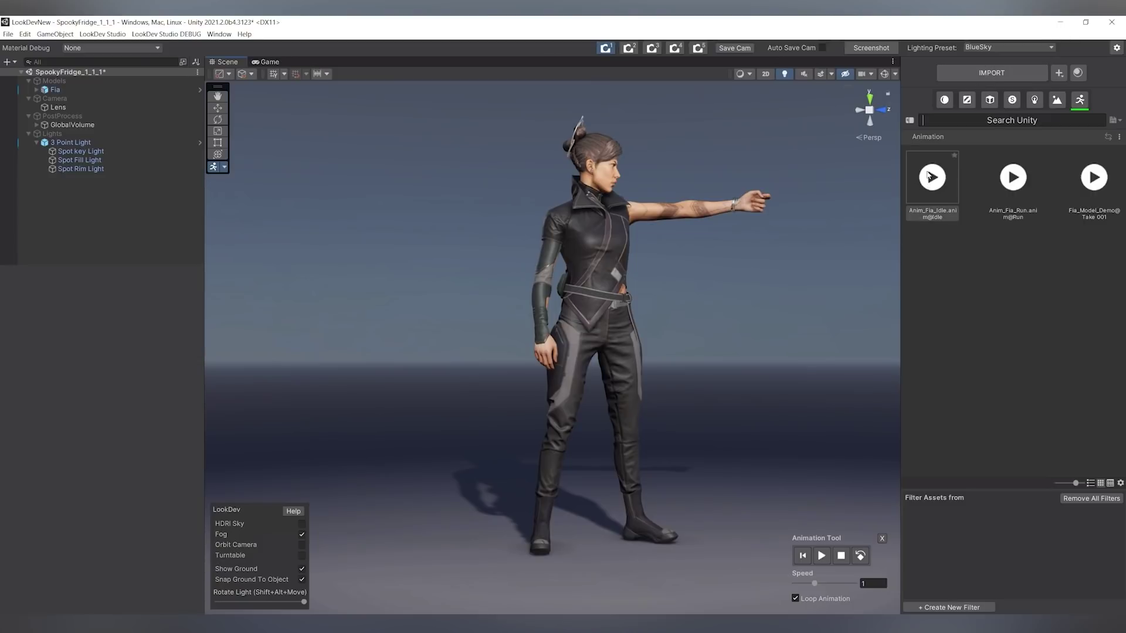
left_click_drag(790, 308, 787, 301)
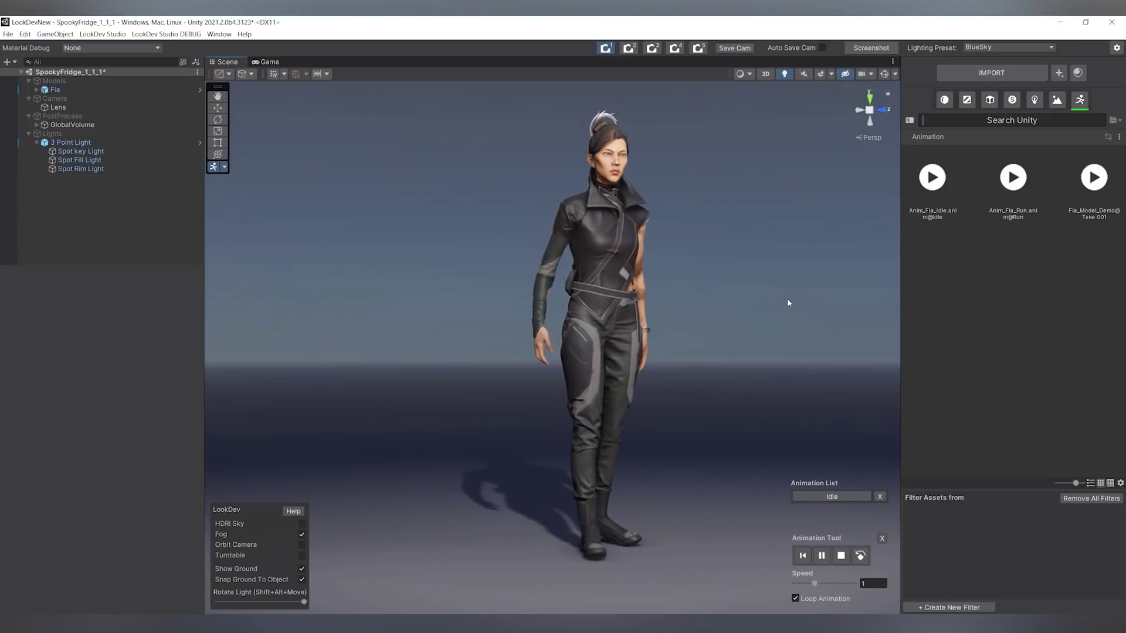
right_click_drag(763, 304, 779, 275)
left_click(626, 346)
left_click_drag(625, 344, 556, 350, "alt")
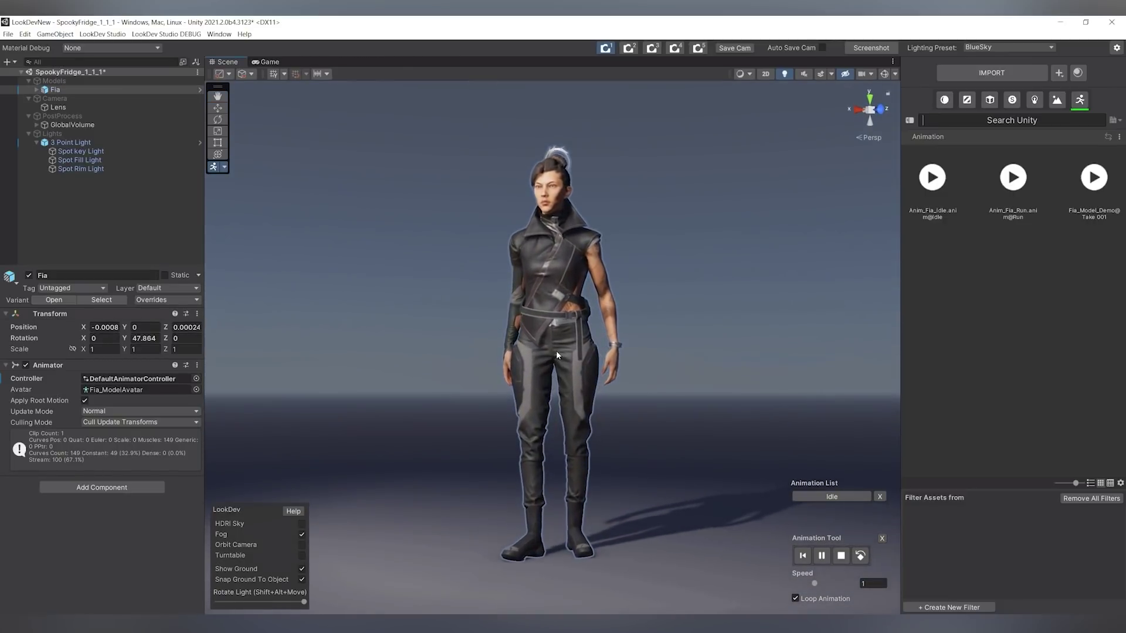
left_click(680, 351)
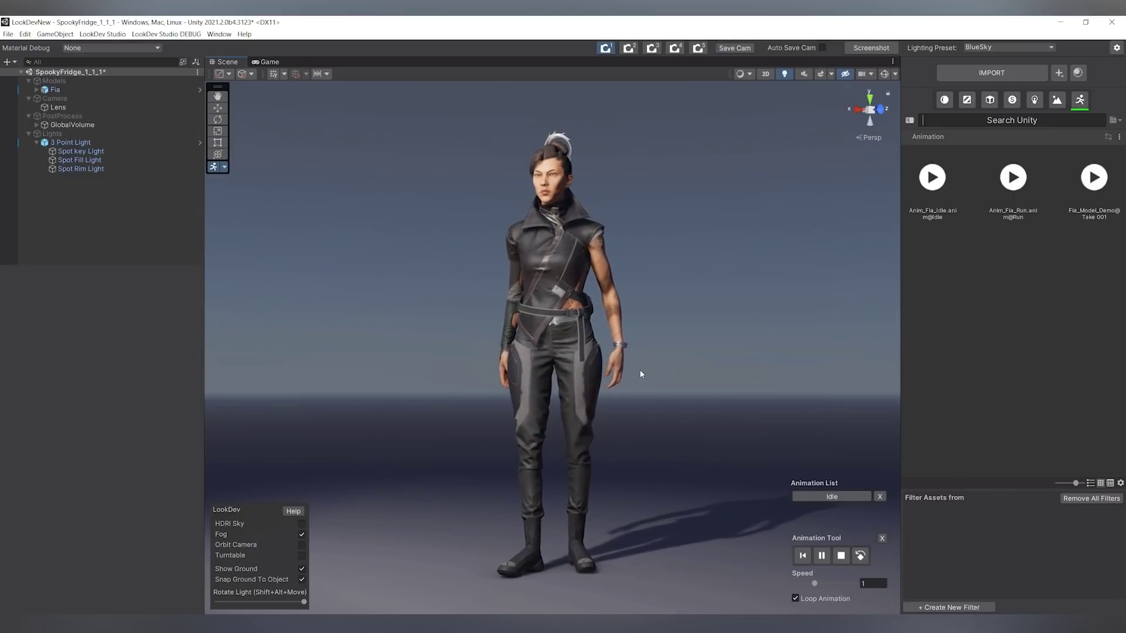
Add the Anim_Fia_Run clip to Fia and alternate between her Idle and Run animations, ending on Run
left_click_drag(639, 404, 633, 388, "alt")
scroll(659, 357, "down", 2)
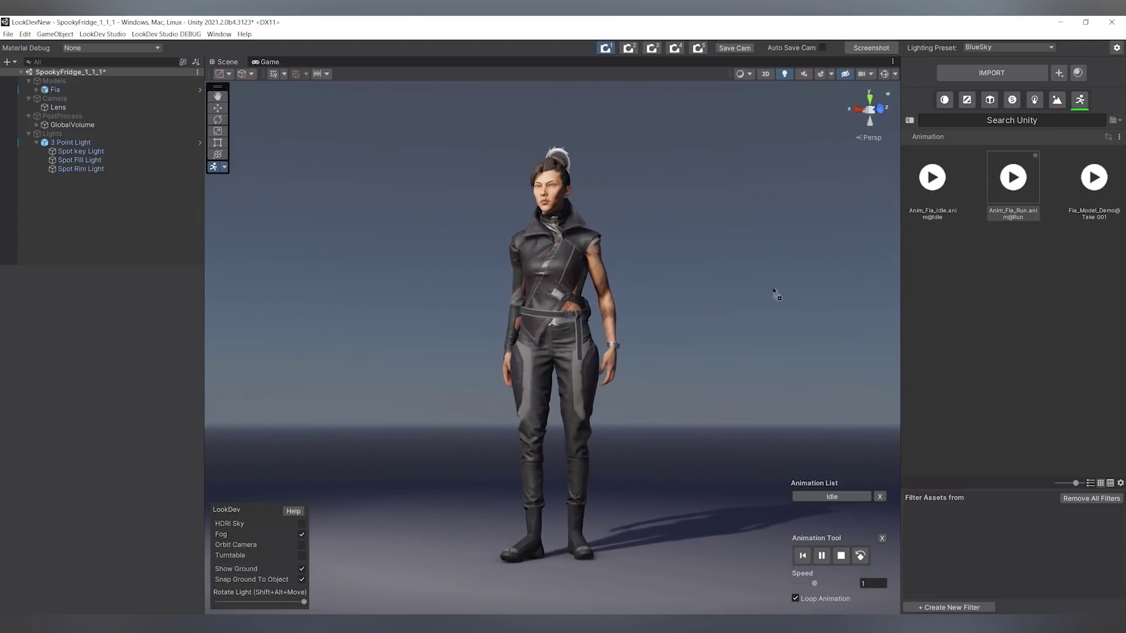
left_click_drag(773, 292, 701, 299)
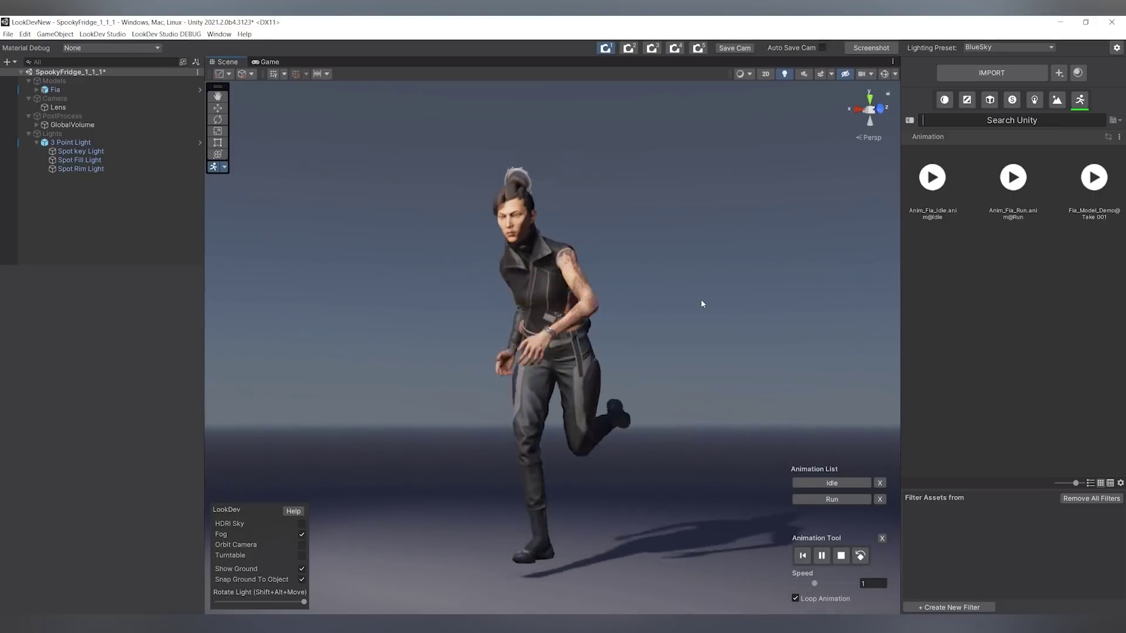
left_click(814, 485)
left_click(814, 498)
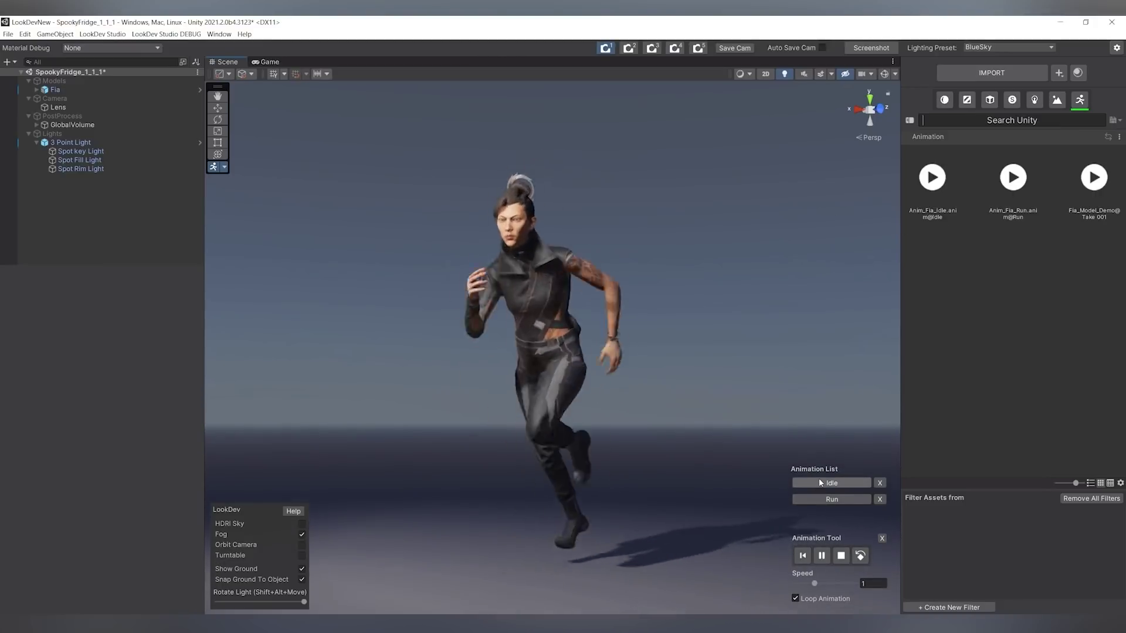
left_click(820, 482)
left_click(817, 499)
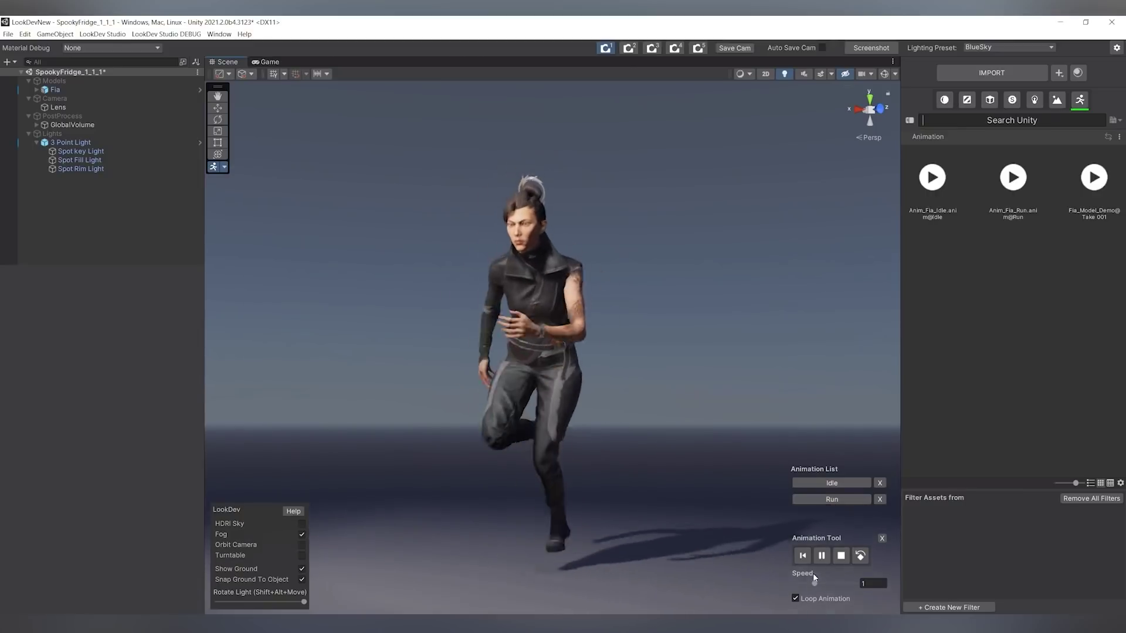
Slow Fia's Run animation down to a playback speed of 0.39, keeping it looping
left_click_drag(814, 584, 802, 584)
left_click(796, 598)
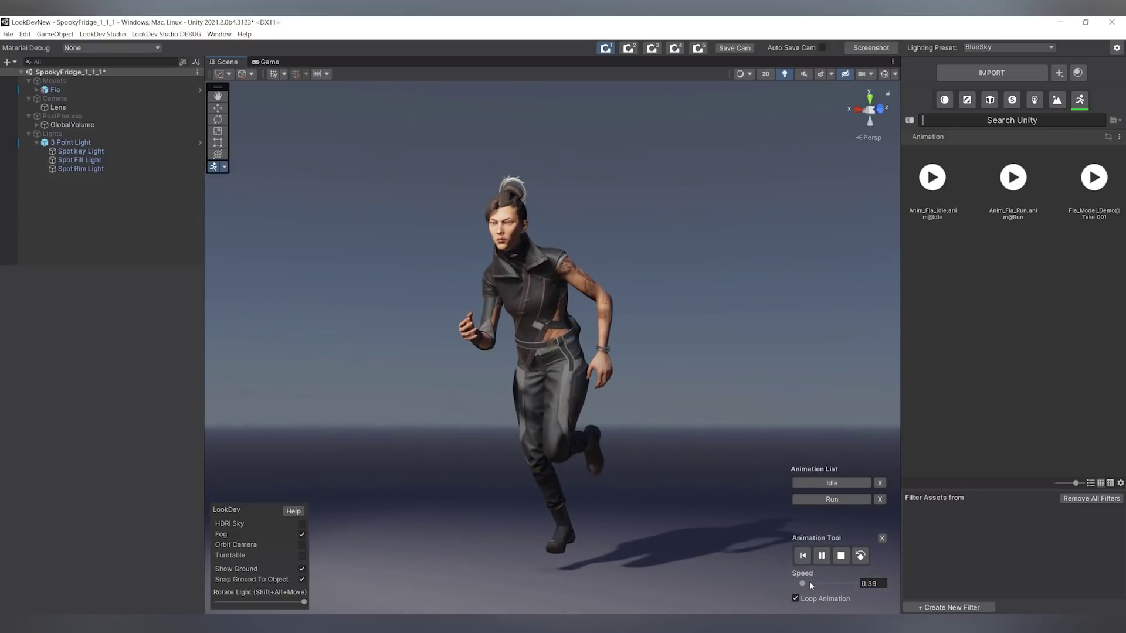
left_click(824, 561)
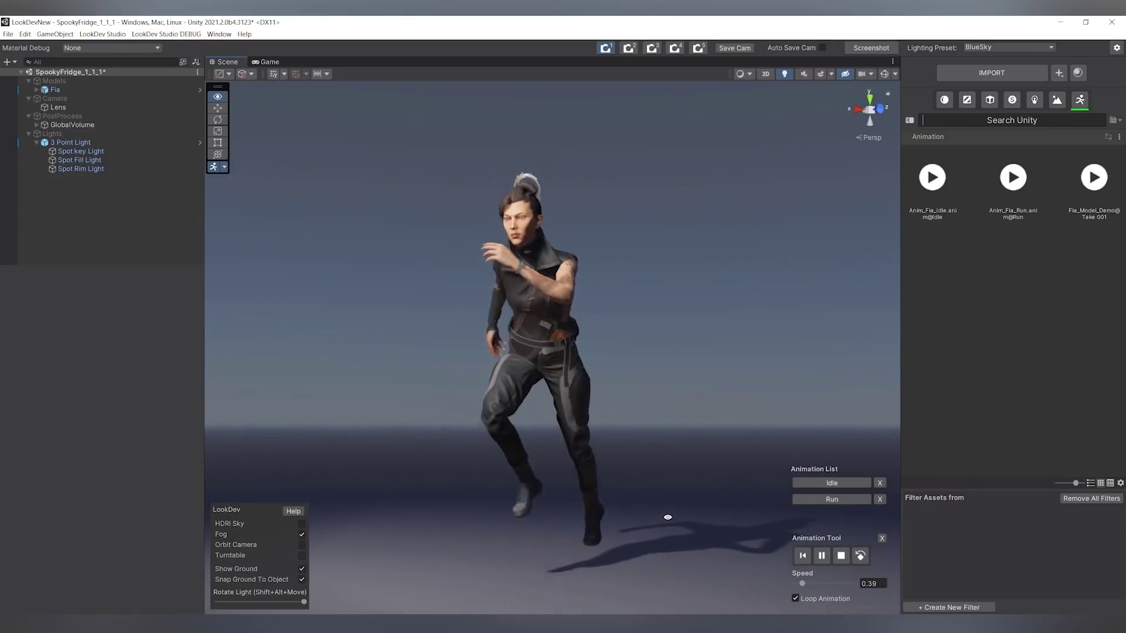
Turn off Snap Ground To Object and Fog while viewing Fia's run from a low side angle
left_click_drag(666, 518, 480, 455, "alt")
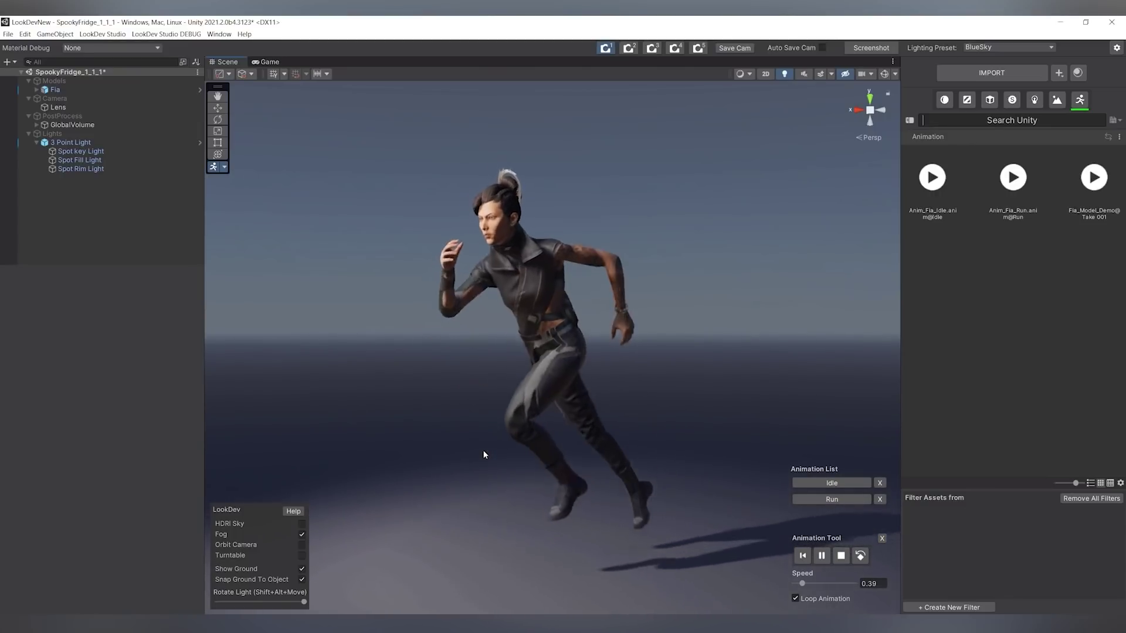
left_click_drag(536, 476, 538, 470, "alt")
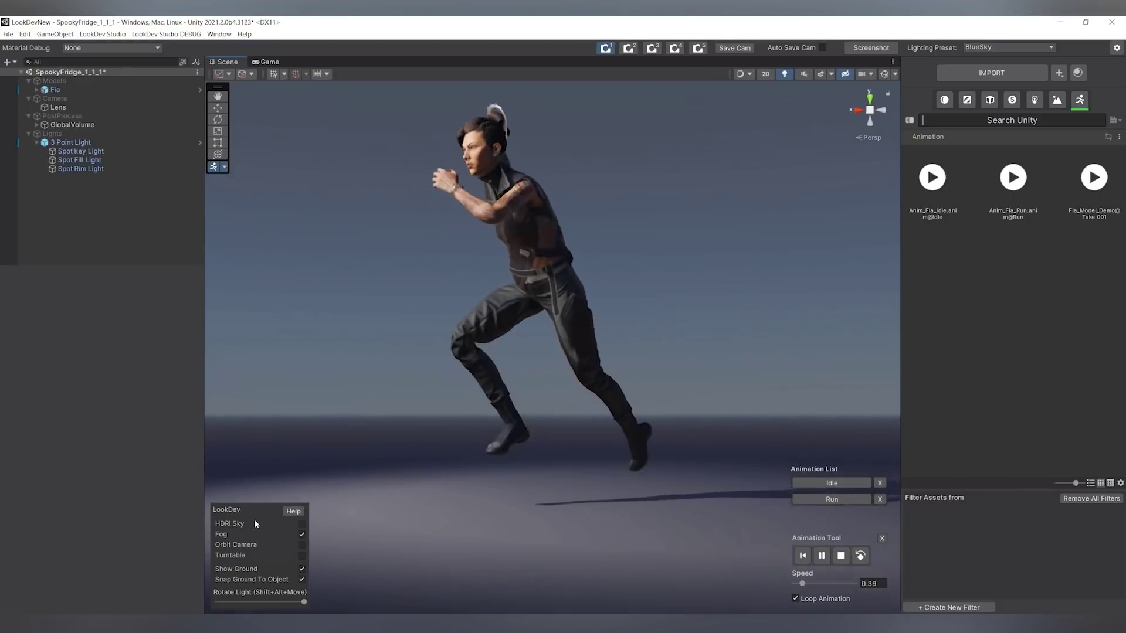
left_click(302, 580)
left_click(302, 580)
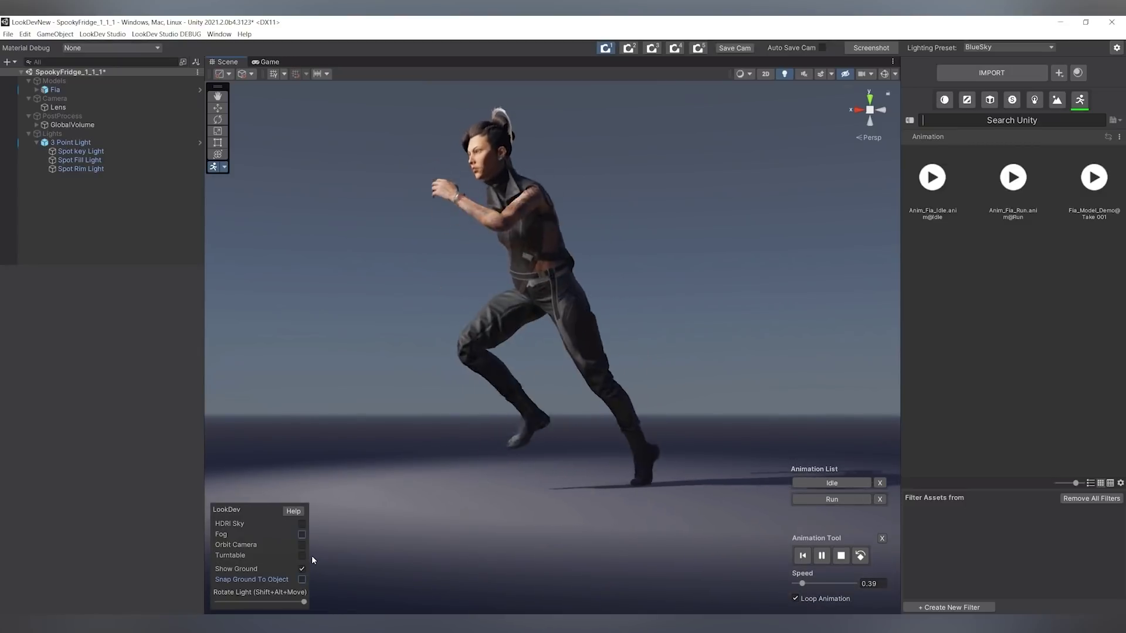
left_click_drag(608, 306, 645, 367, "alt")
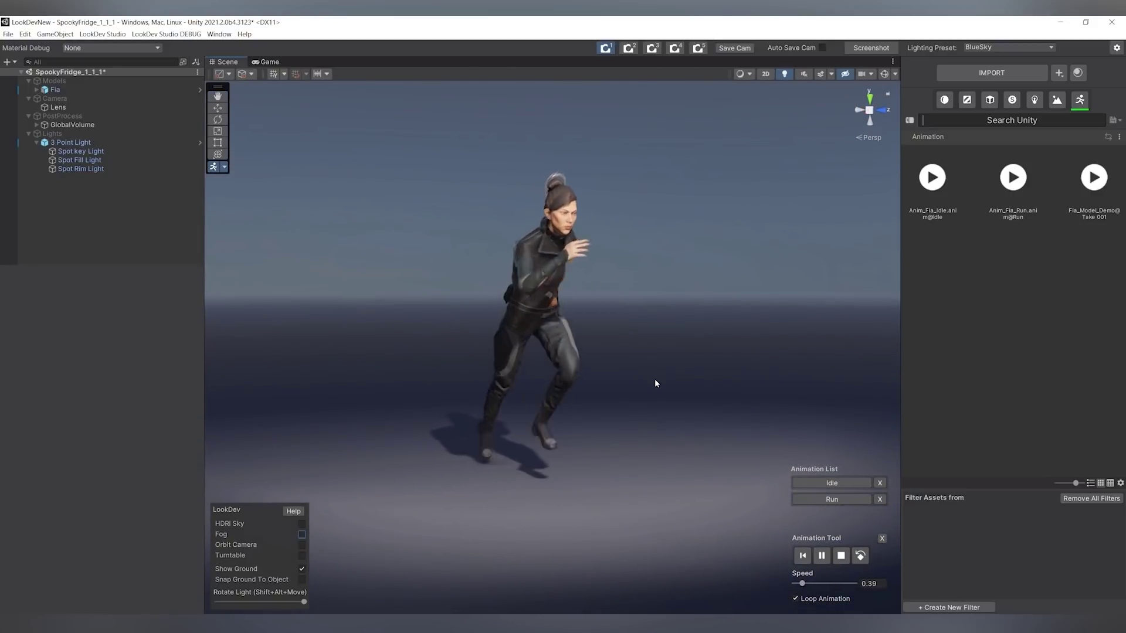